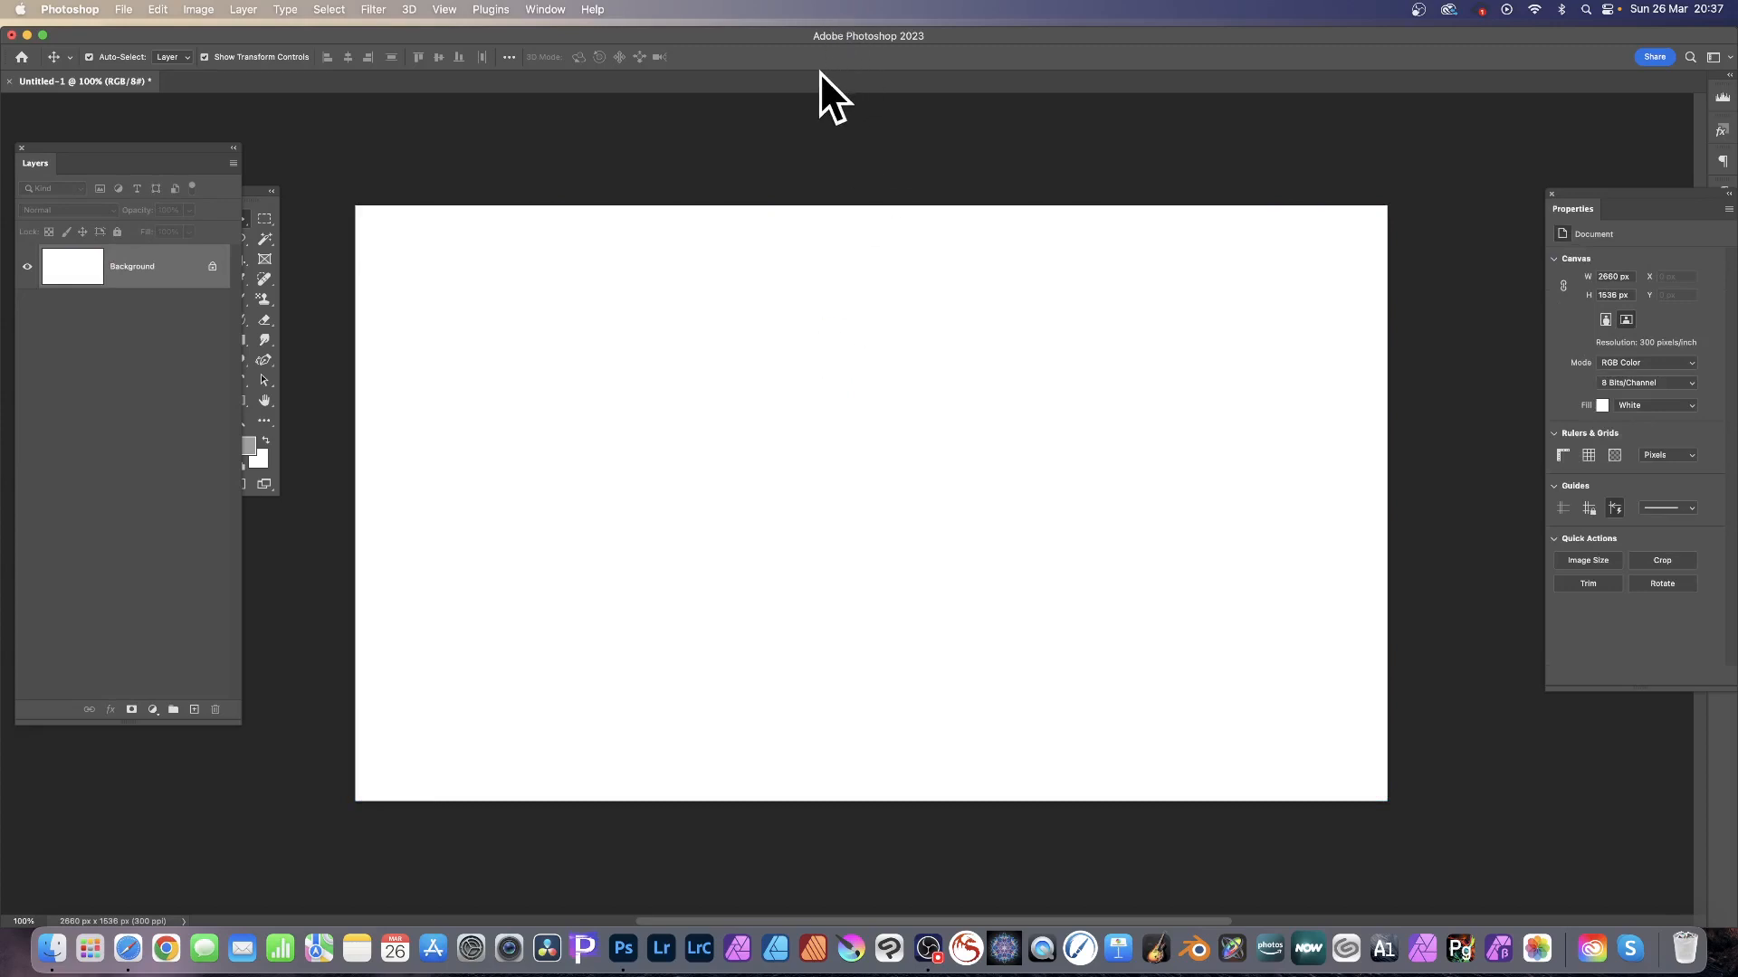
Step: Add a new gradient fill layer above the background and look through the available gradient presets
{"action": "left_click", "coordinate": [242, 9]}
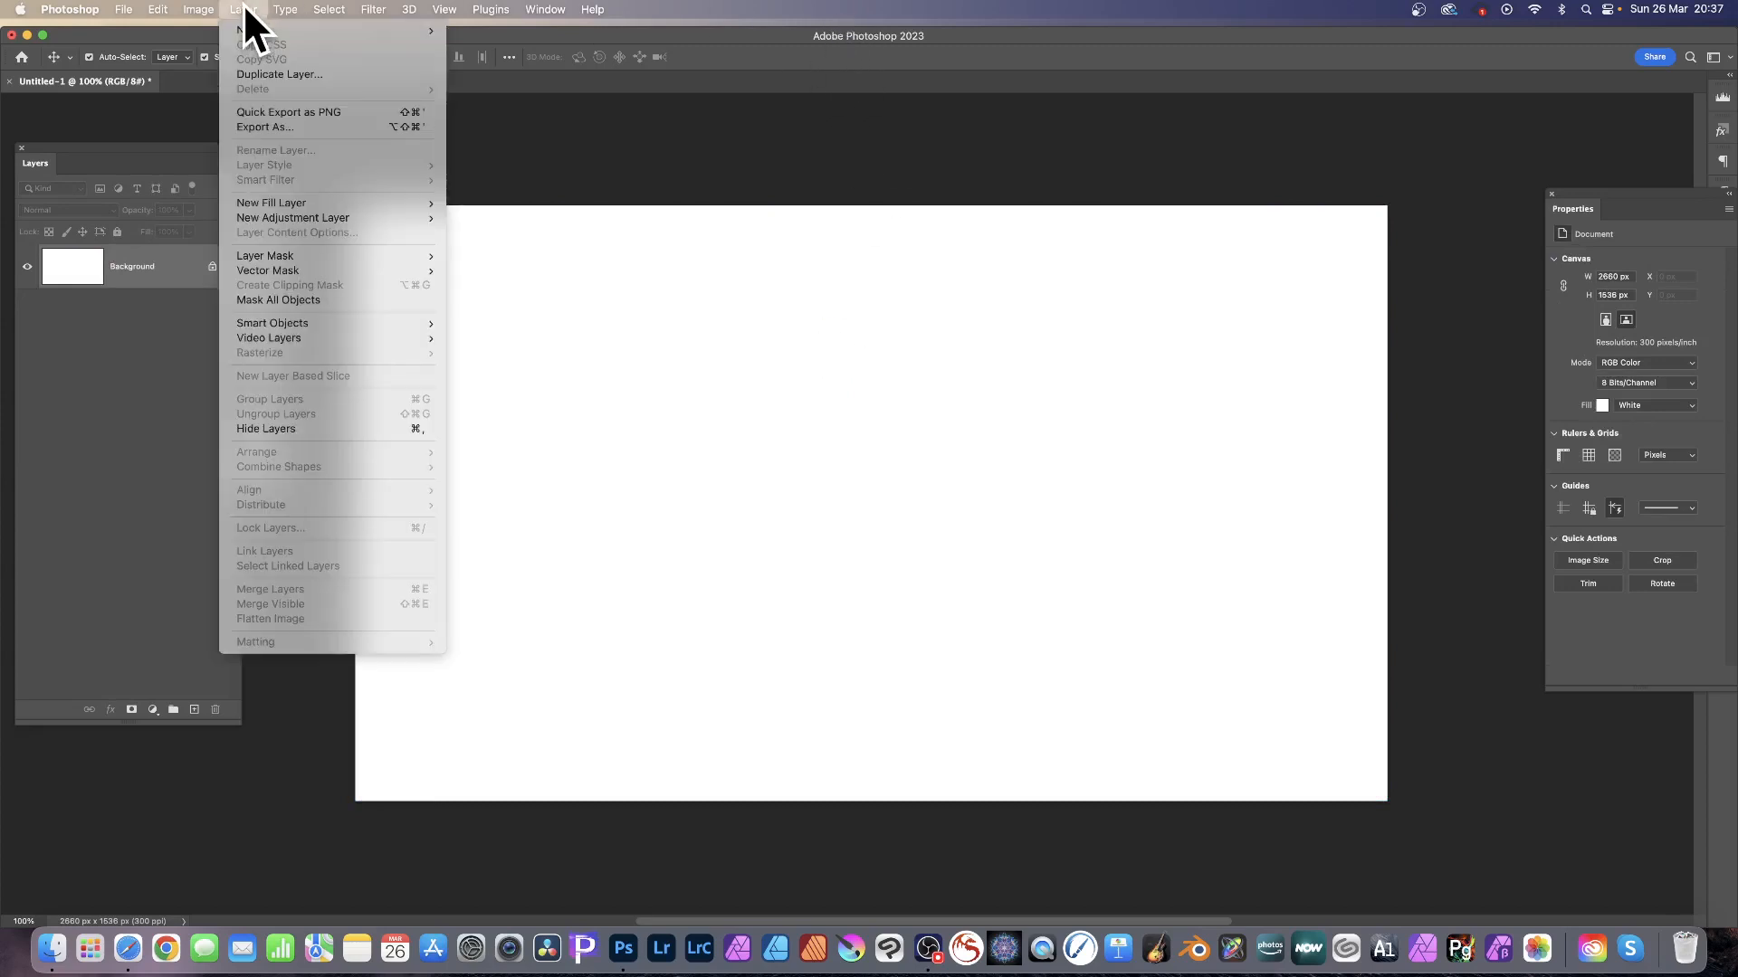
{"action": "mouse_move", "coordinate": [271, 205]}
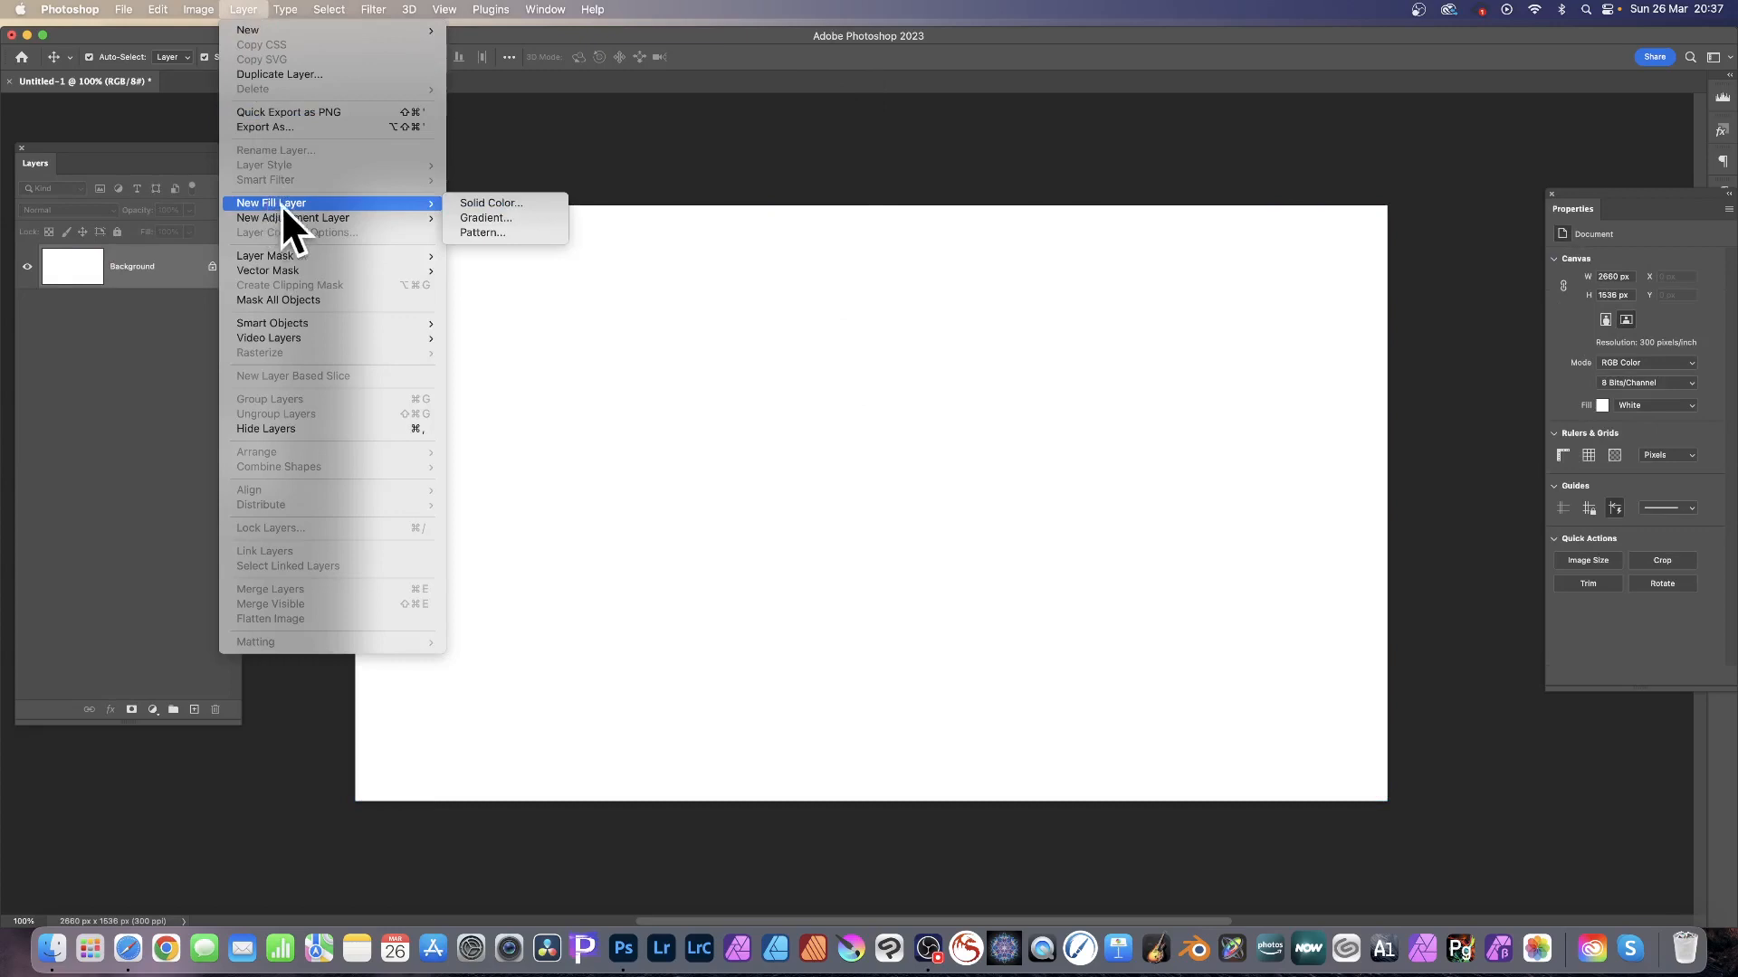
{"action": "left_click", "coordinate": [531, 217]}
{"action": "left_click", "coordinate": [841, 276]}
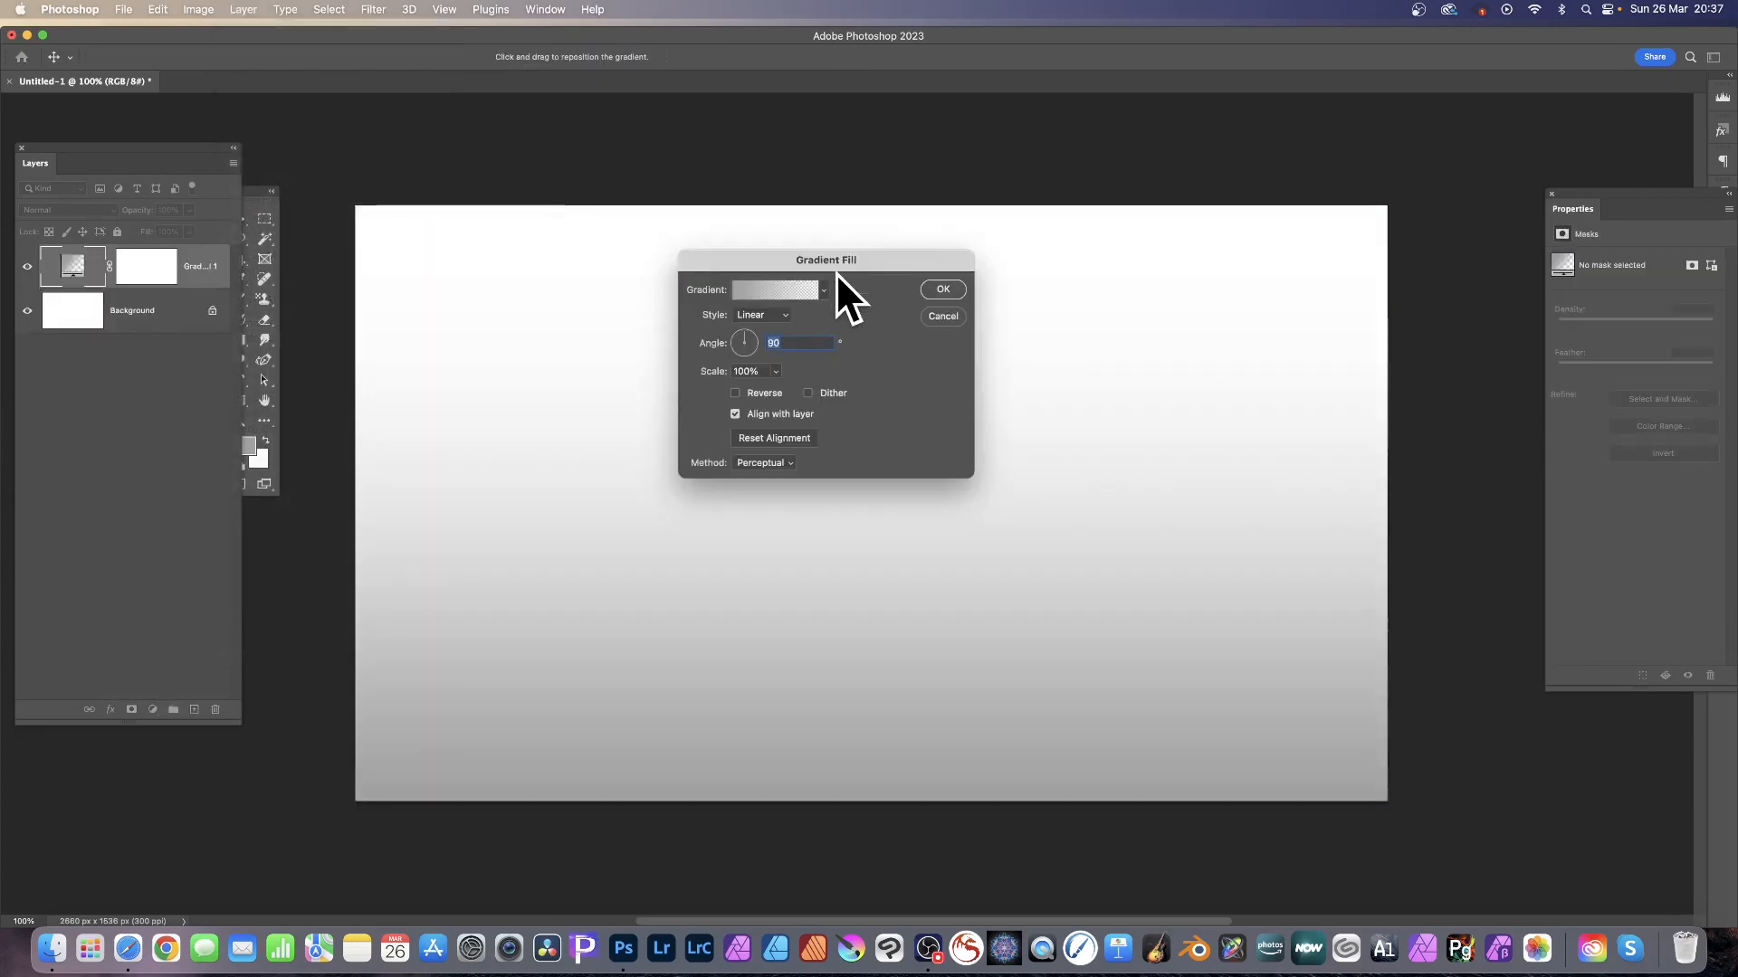
{"action": "left_click", "coordinate": [823, 291]}
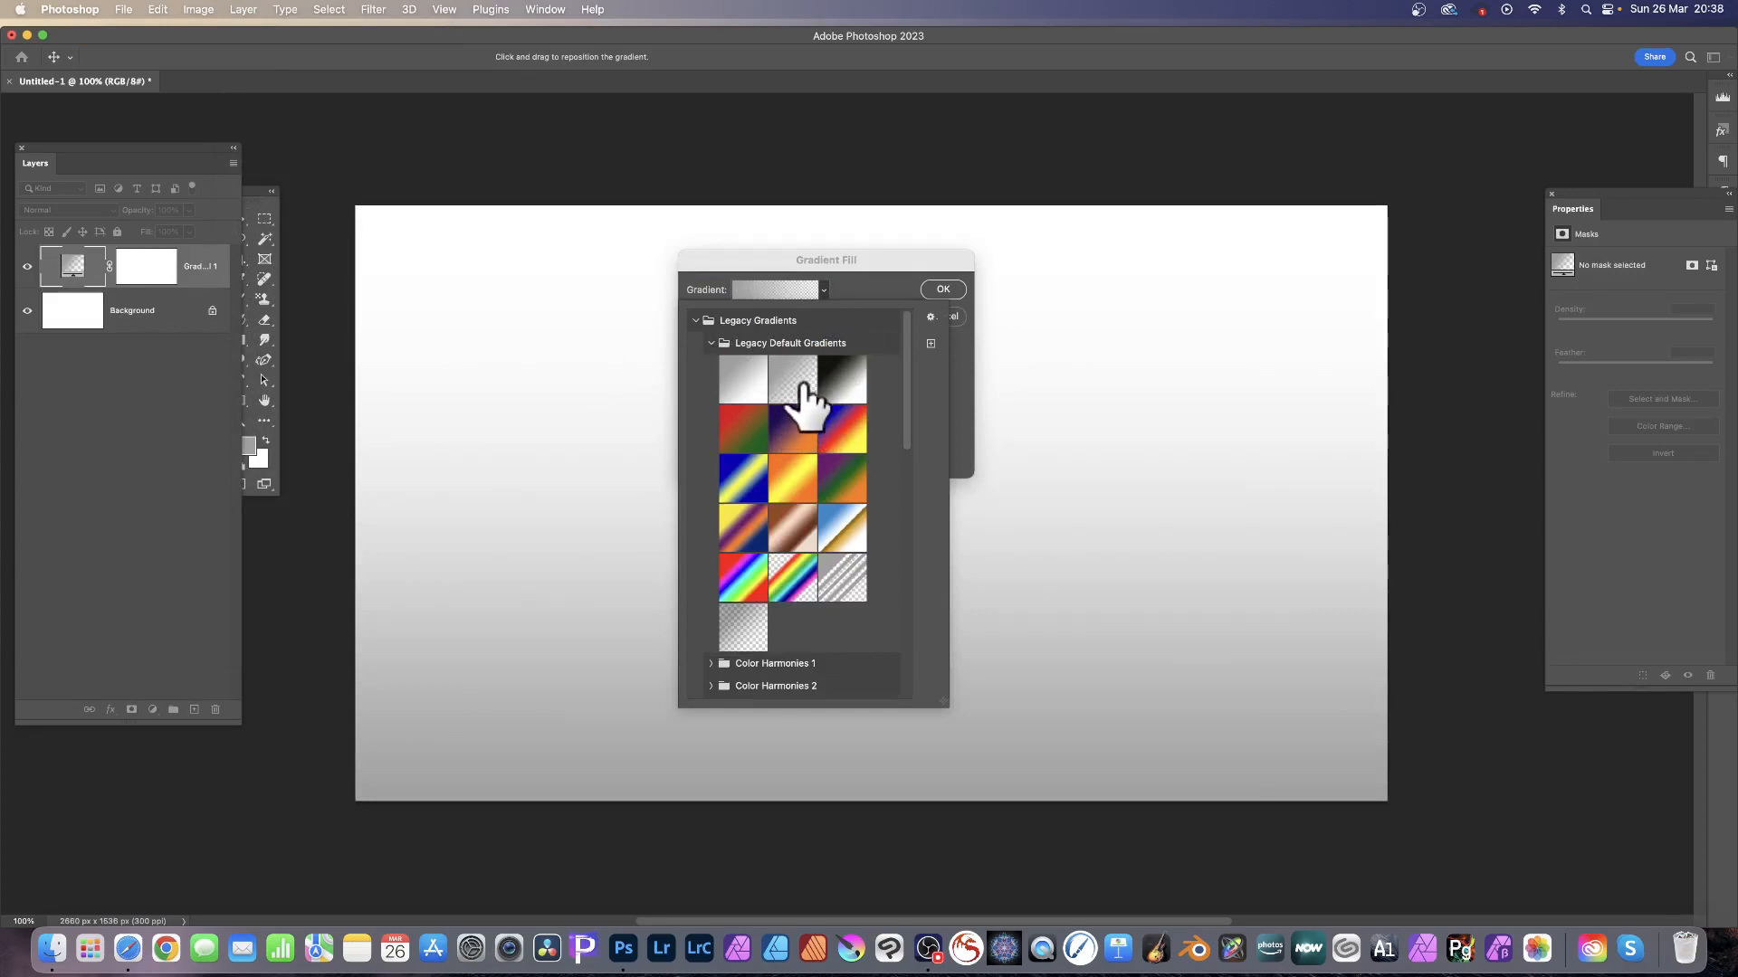
{"action": "left_click", "coordinate": [855, 280]}
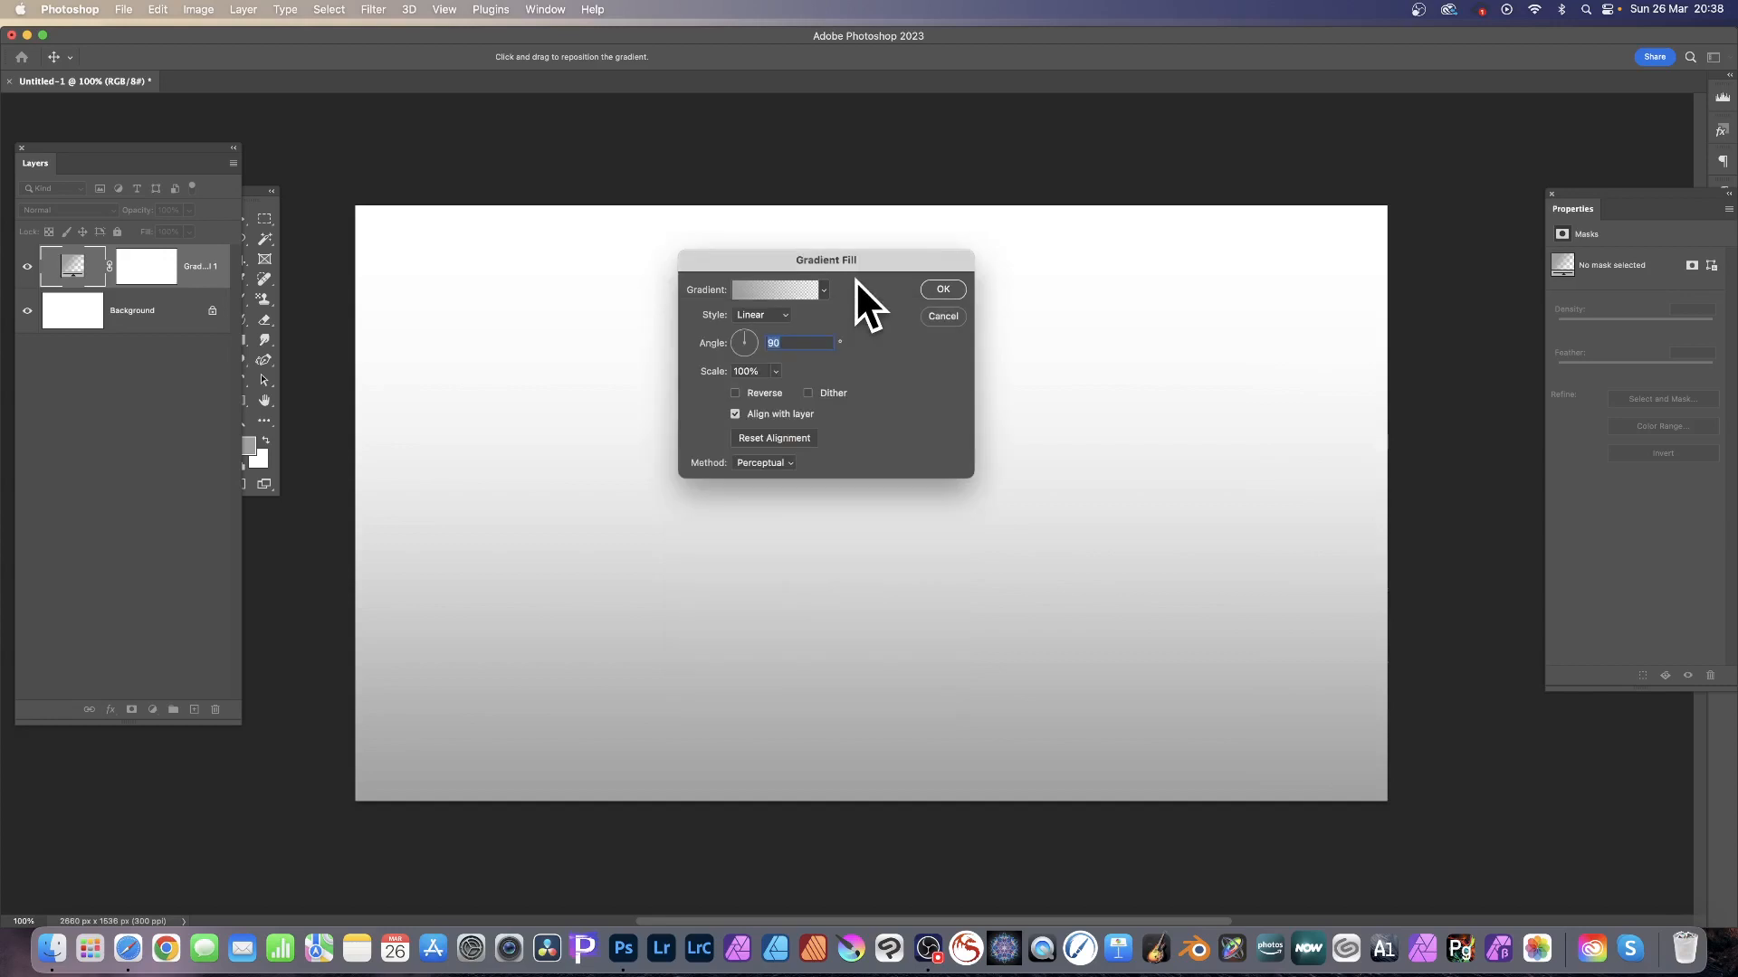
Step: Open the fill's gradient for editing and add a red (ff0000) color stop at location 37%
{"action": "left_click", "coordinate": [774, 290]}
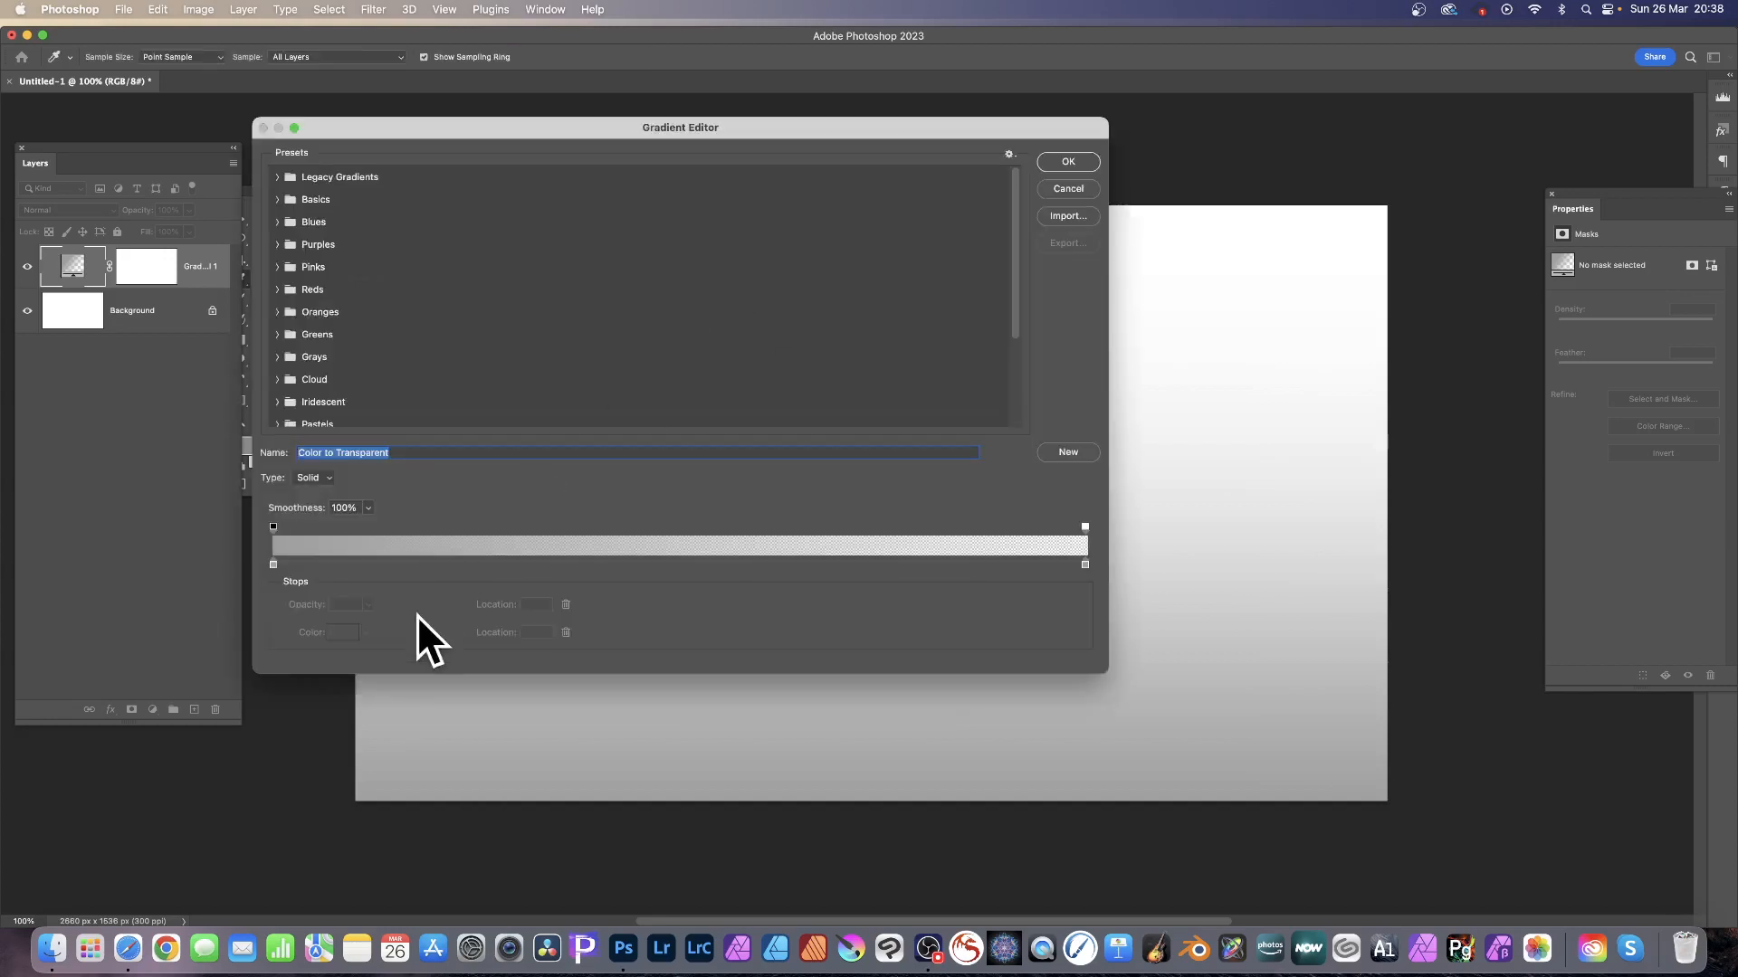
{"action": "left_click", "coordinate": [573, 563]}
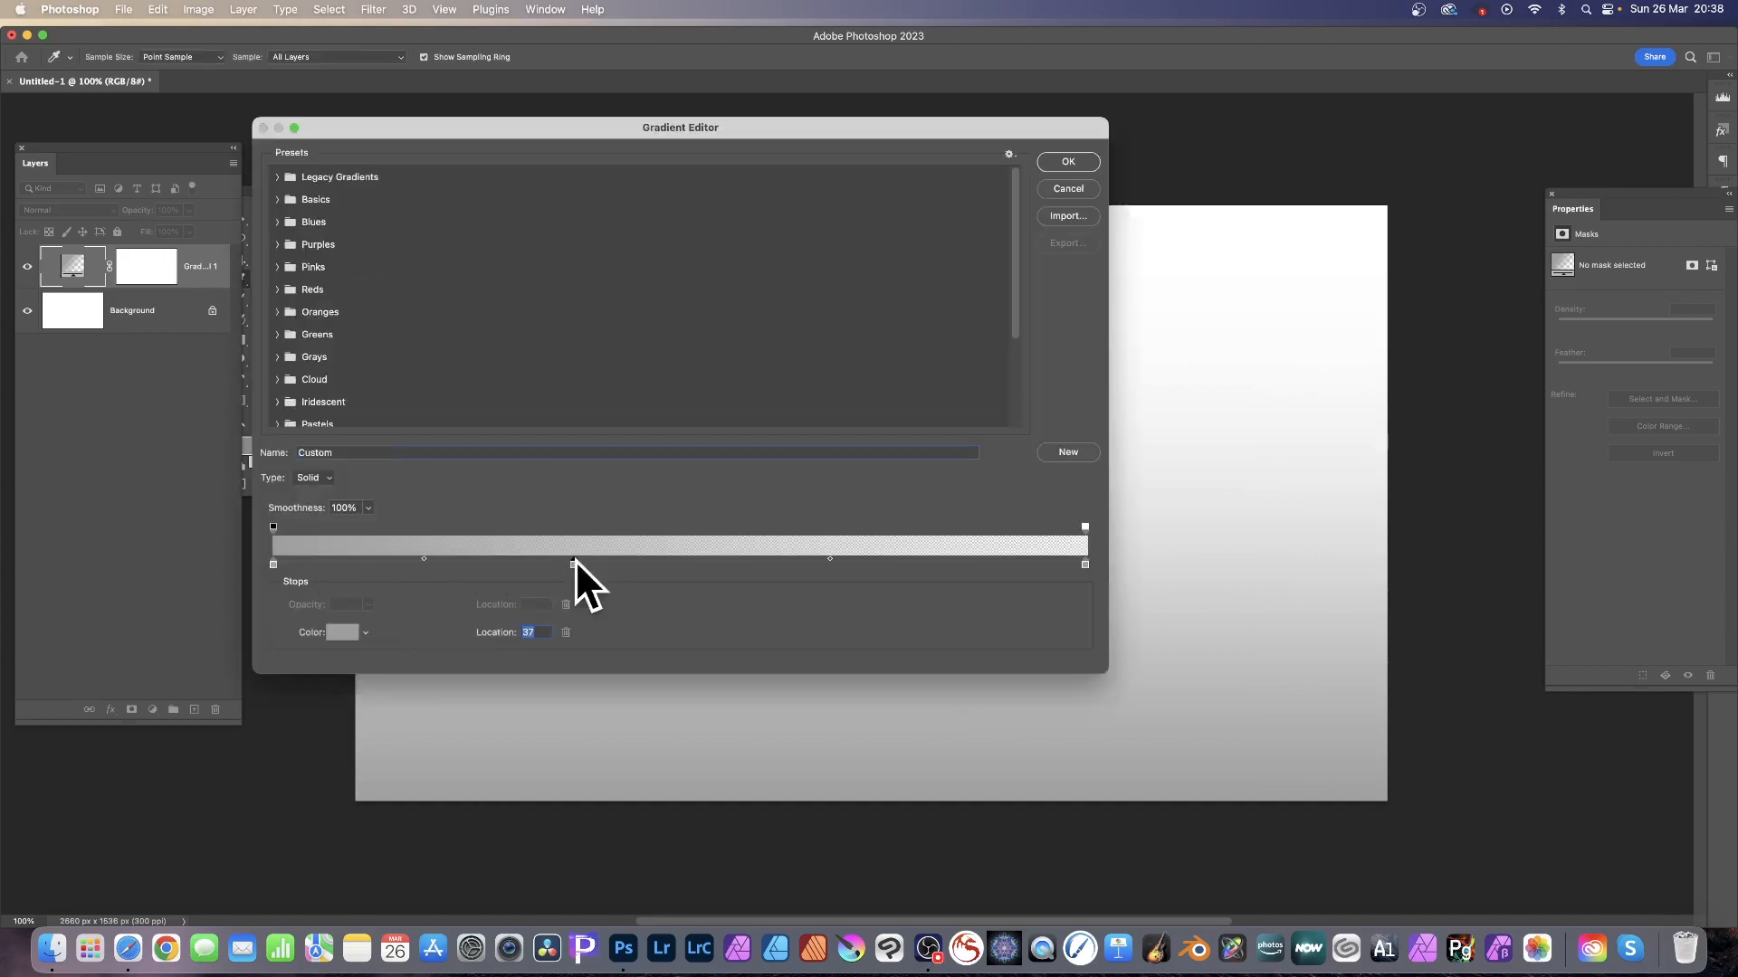
{"action": "left_click", "coordinate": [344, 632]}
{"action": "left_click_drag", "start_coordinate": [561, 327], "coordinate": [628, 202]}
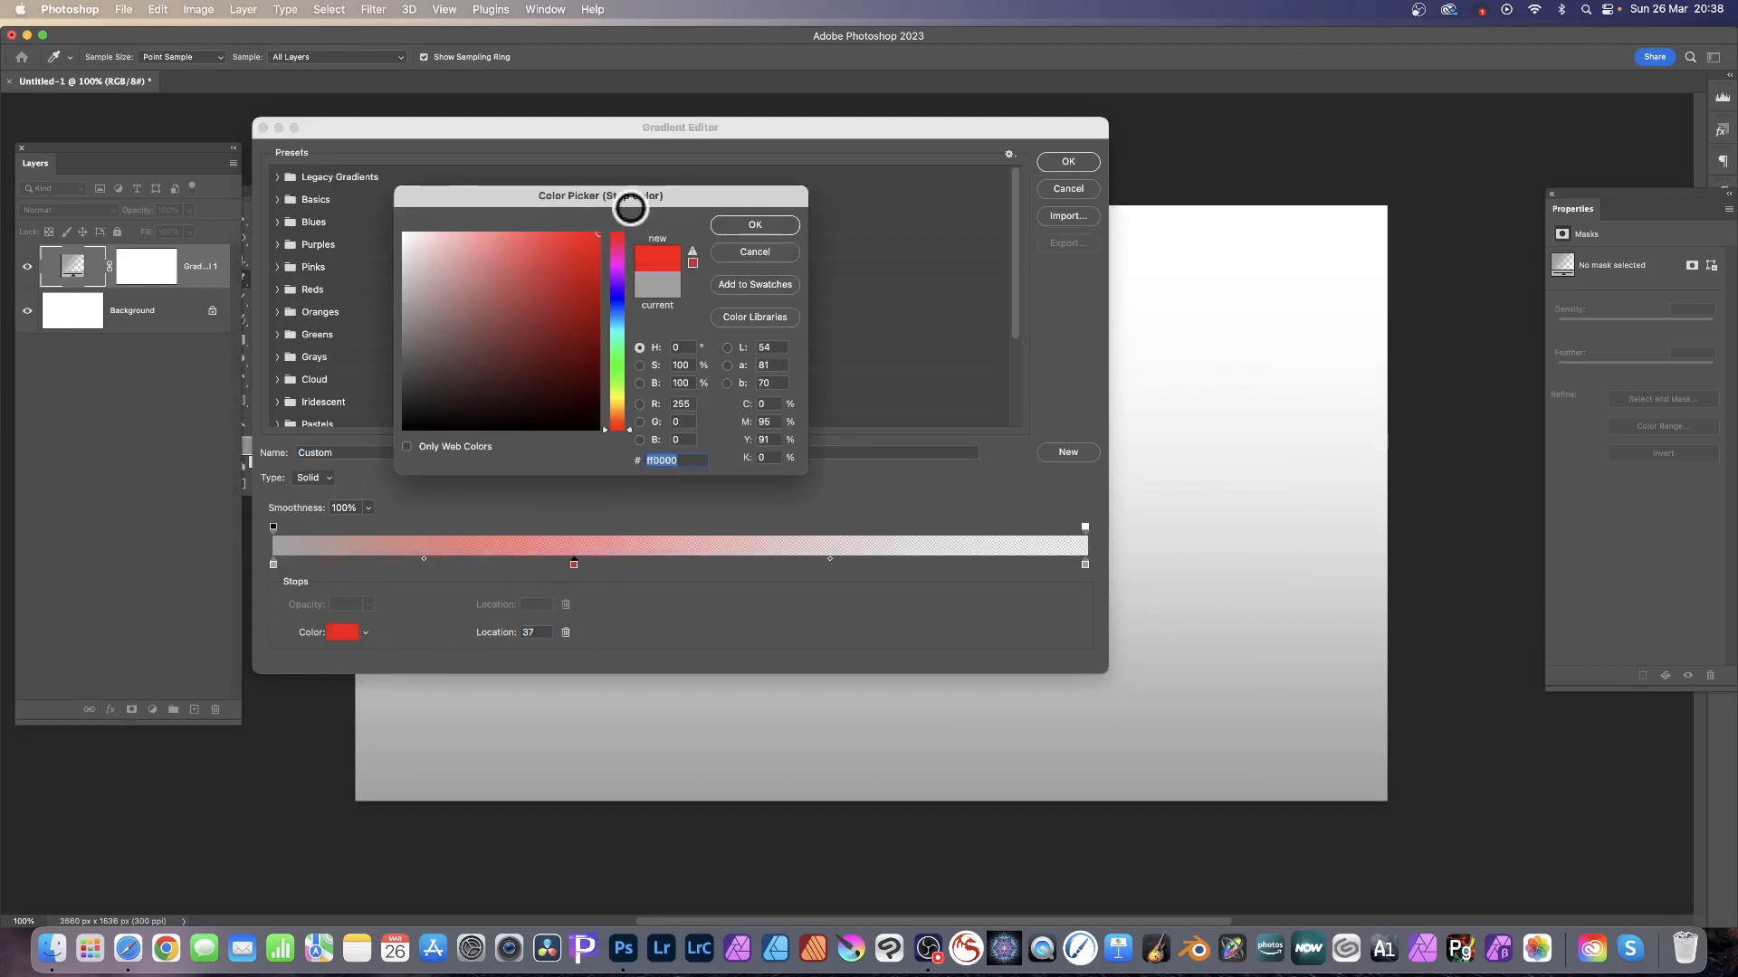
{"action": "left_click", "coordinate": [755, 226]}
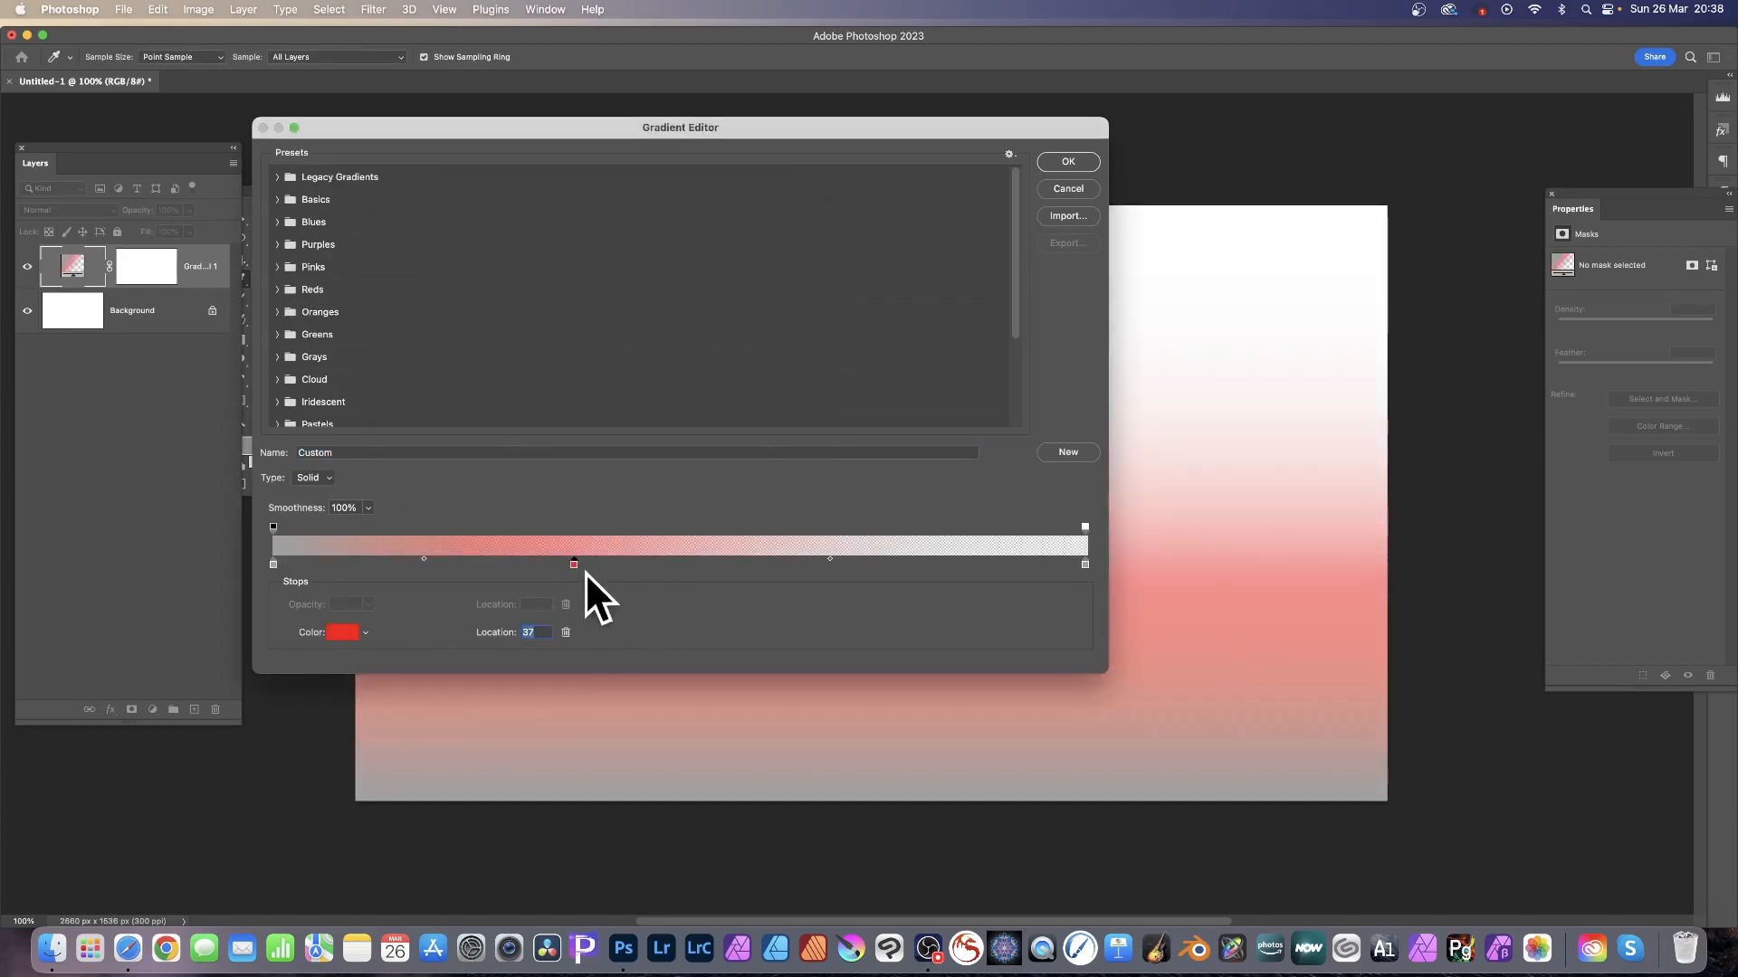
Step: Add a green (66ff00) color stop to the gradient at location 59%
{"action": "left_click", "coordinate": [755, 564]}
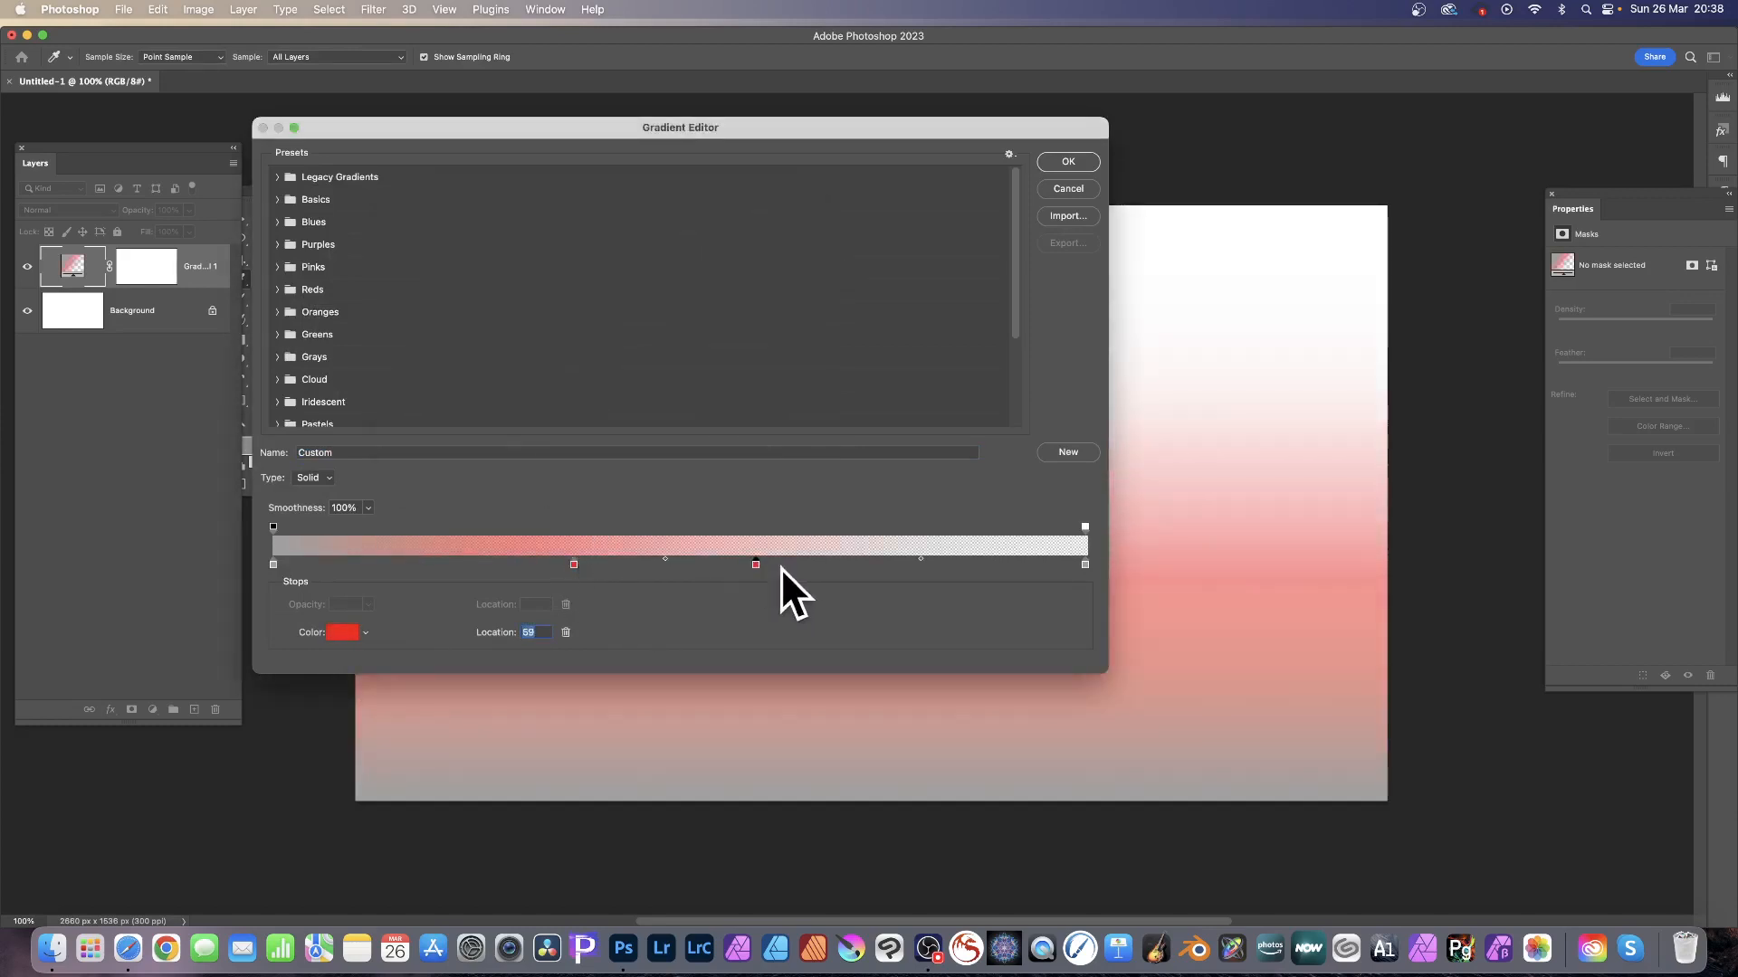
{"action": "left_click", "coordinate": [344, 632]}
{"action": "left_click", "coordinate": [621, 378]}
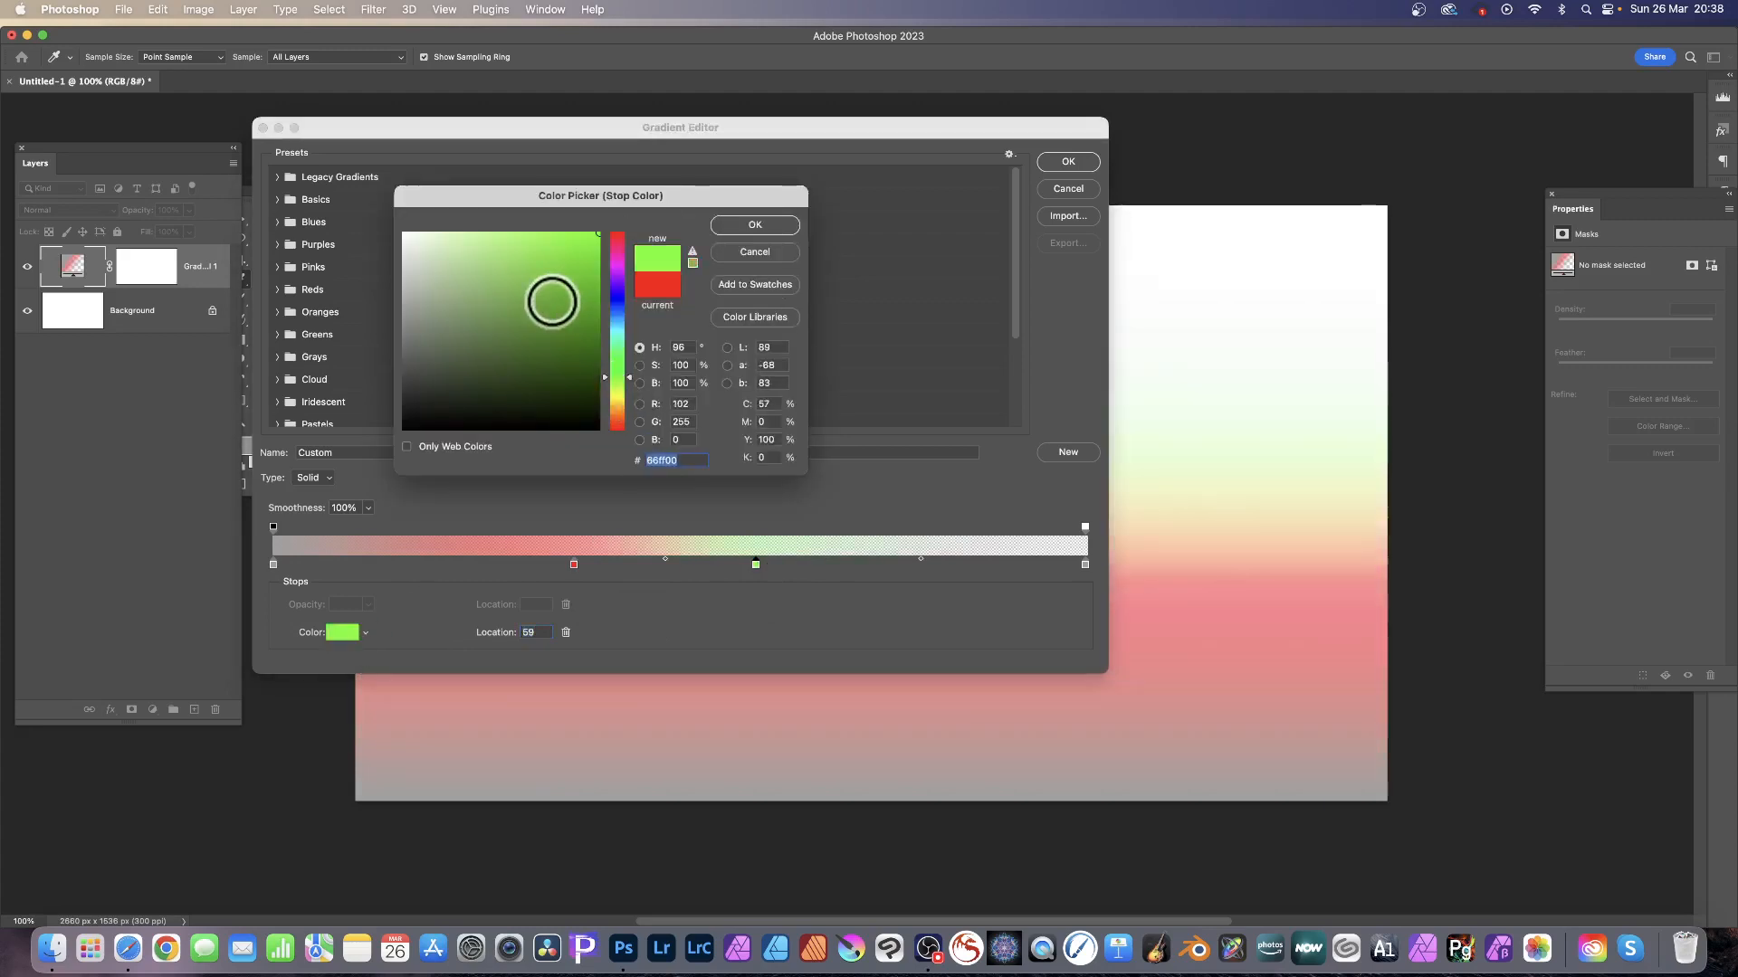
{"action": "left_click_drag", "start_coordinate": [555, 295], "coordinate": [634, 204]}
{"action": "left_click", "coordinate": [774, 225]}
Step: Add a blue (0066ff) color stop to the gradient at location 75%
{"action": "left_click", "coordinate": [884, 564]}
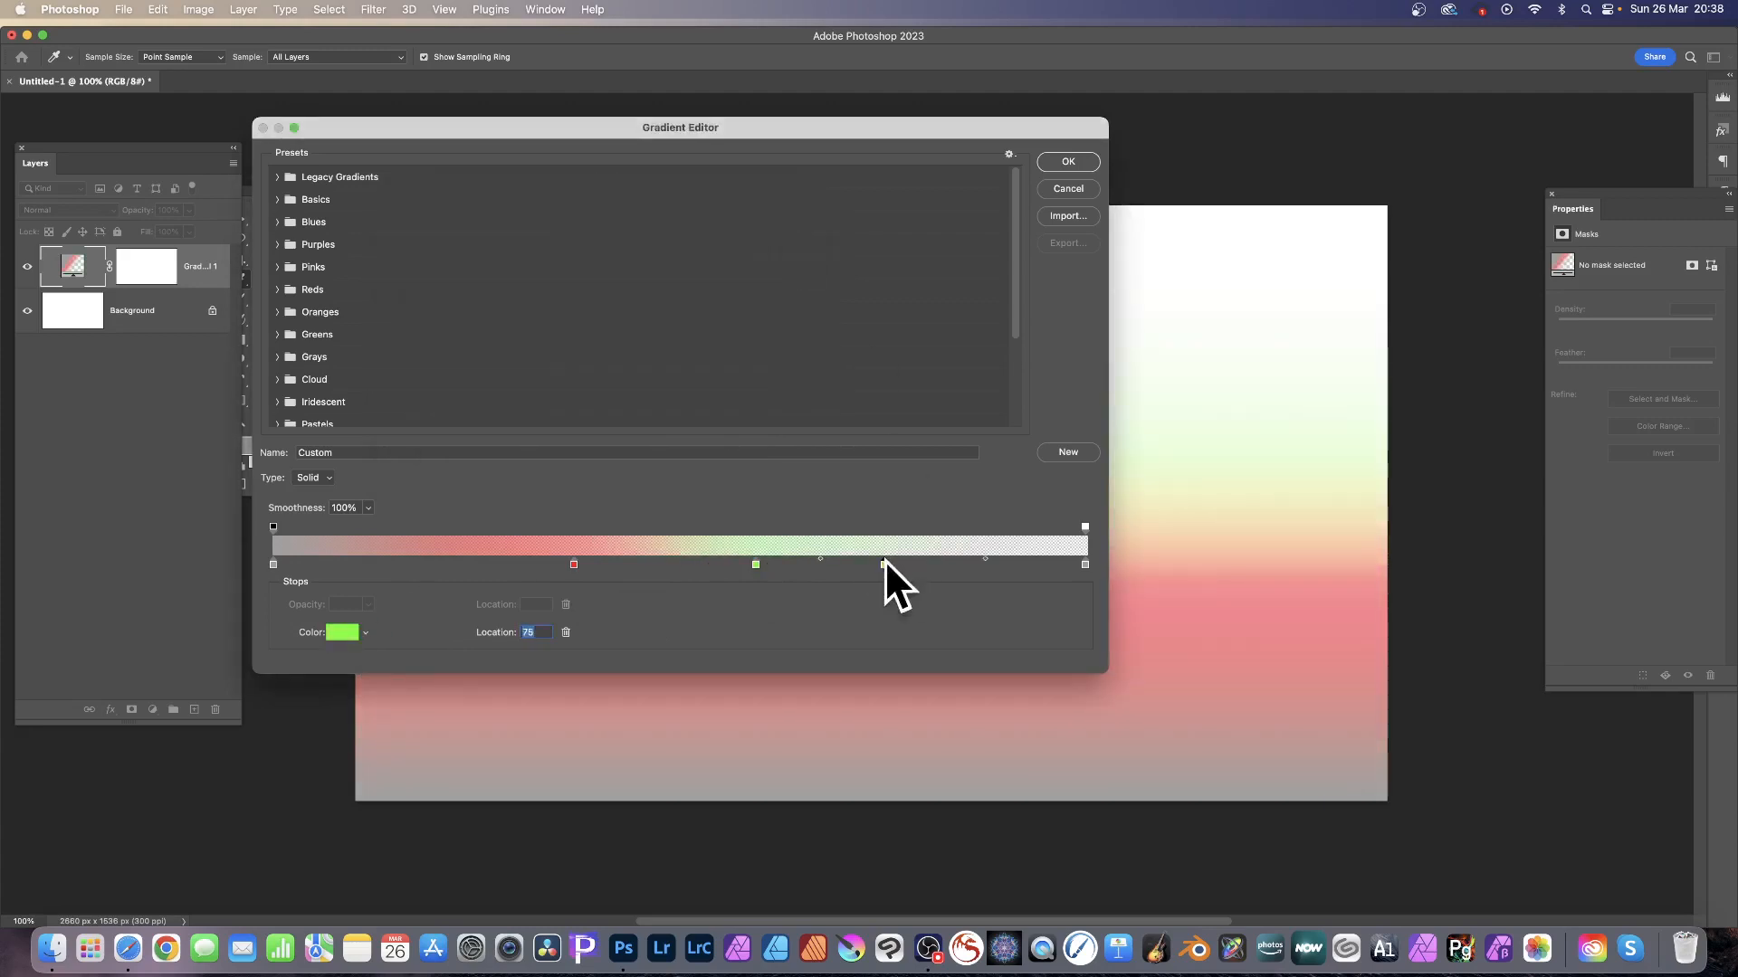
{"action": "left_click", "coordinate": [343, 631]}
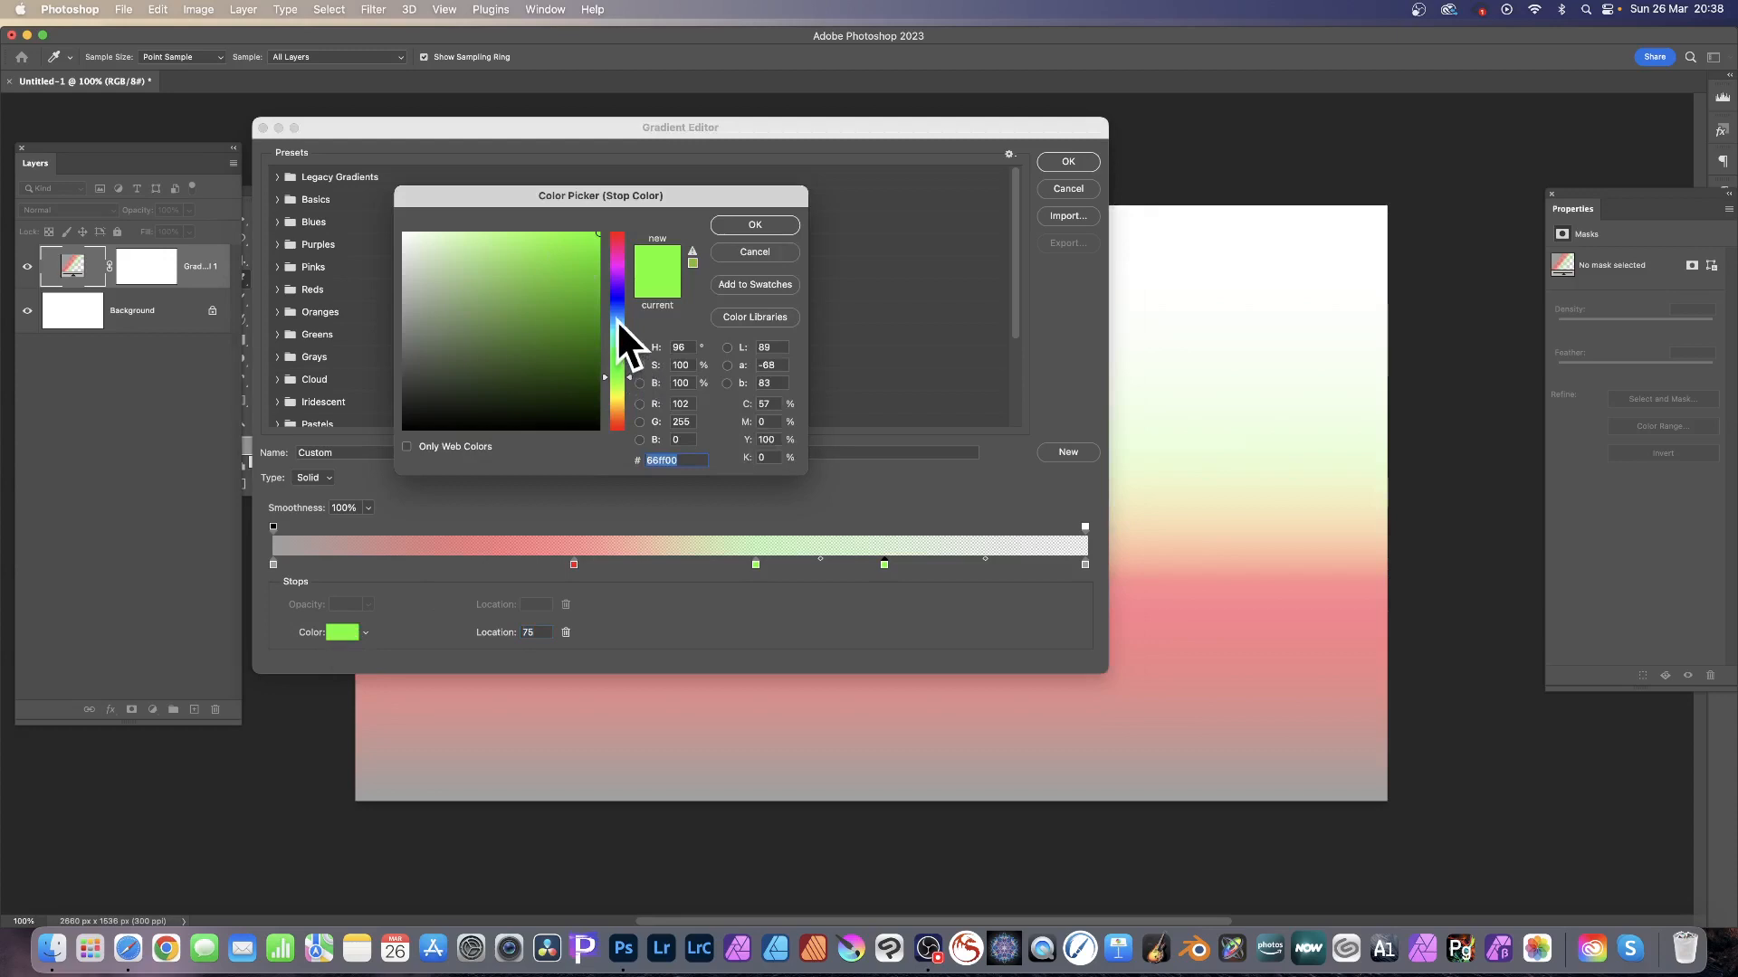
{"action": "left_click_drag", "start_coordinate": [616, 318], "coordinate": [617, 310]}
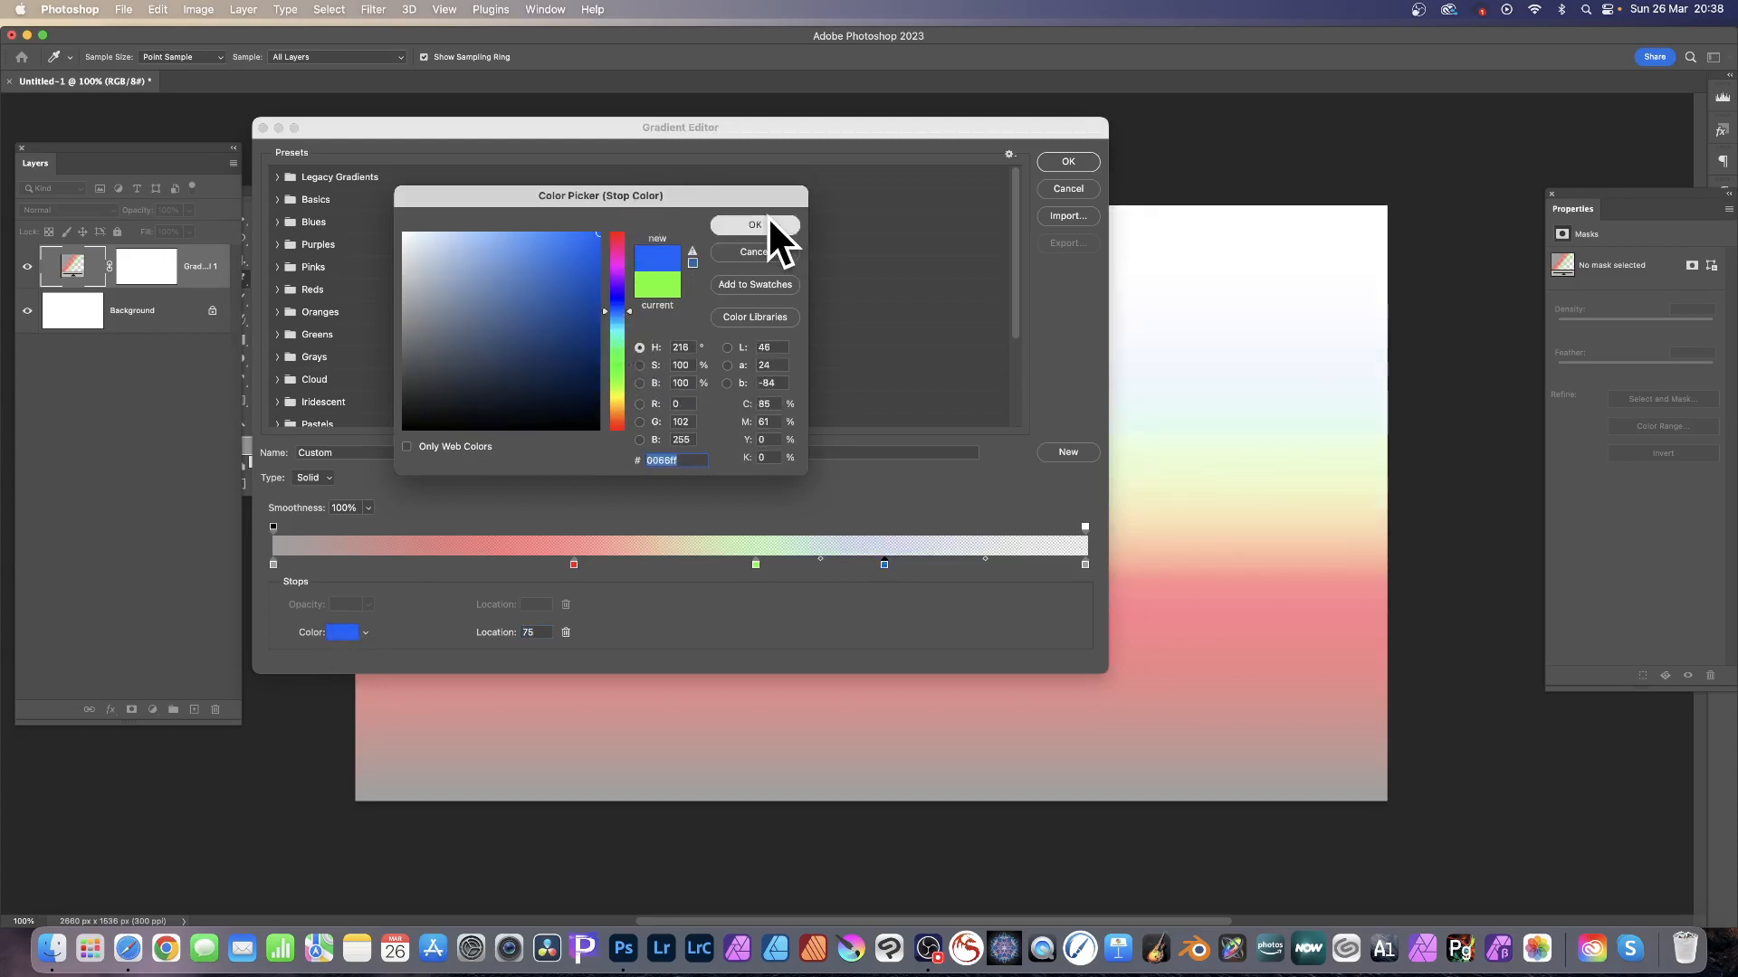
{"action": "left_click", "coordinate": [765, 226]}
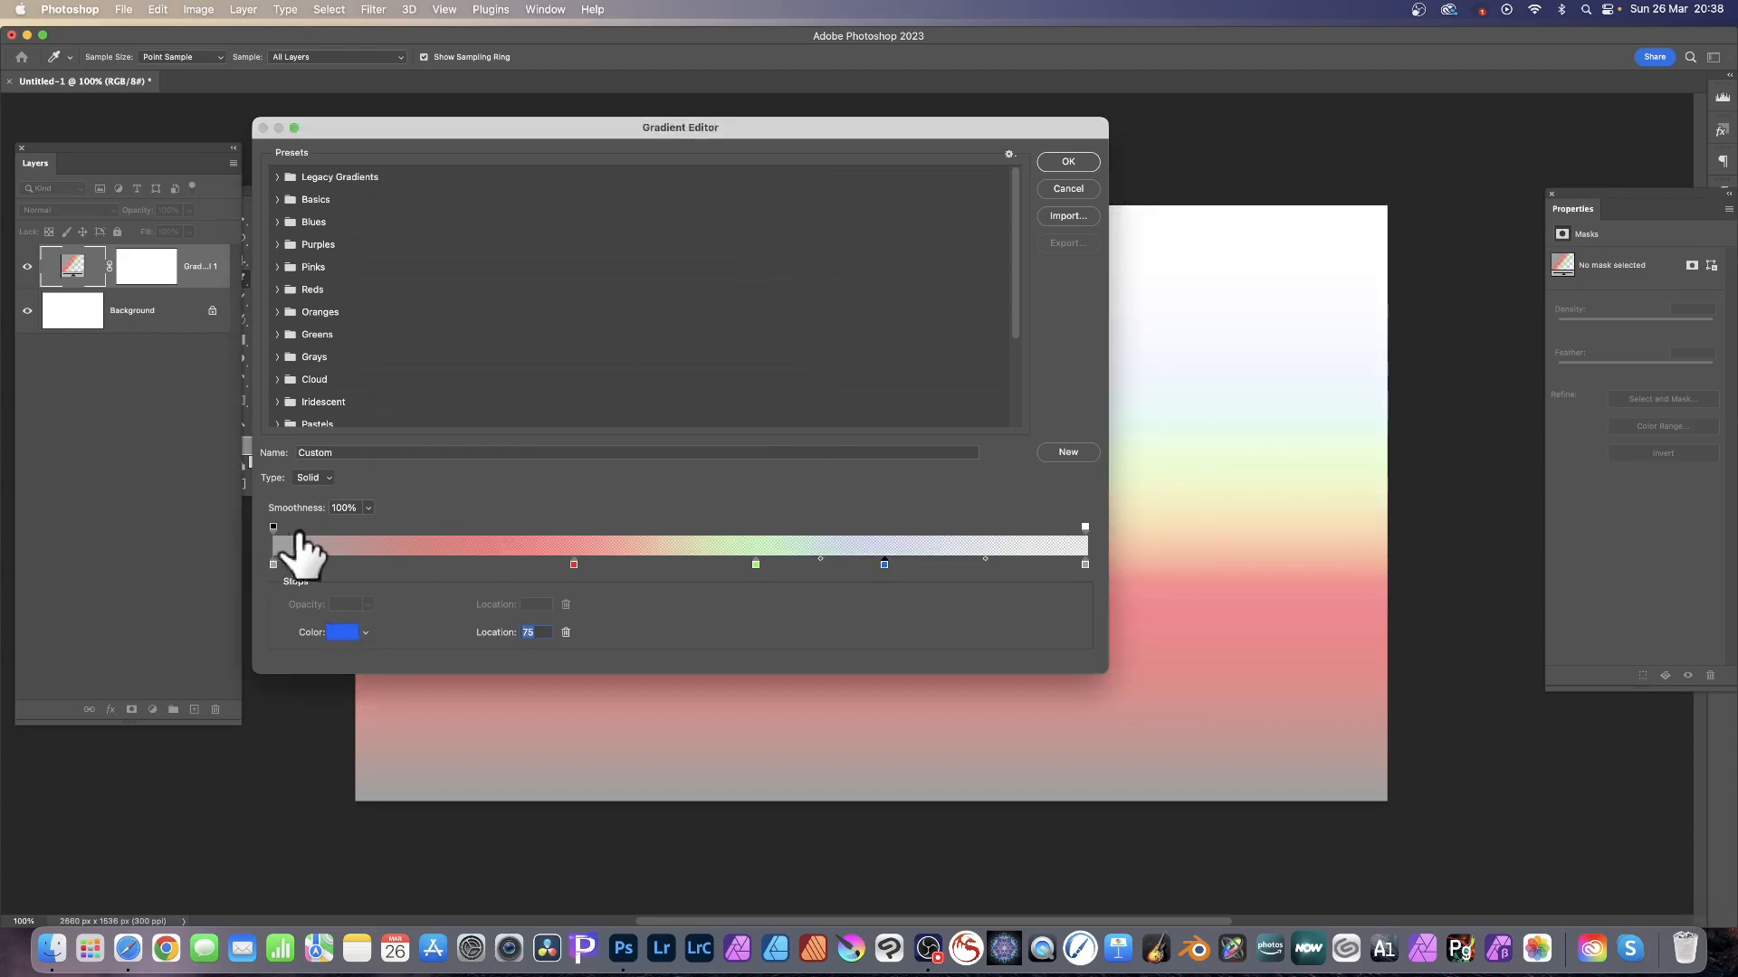
Step: Add an opacity stop at location 56% with 95% opacity and apply the finished gradient fill
{"action": "left_click", "coordinate": [1086, 526]}
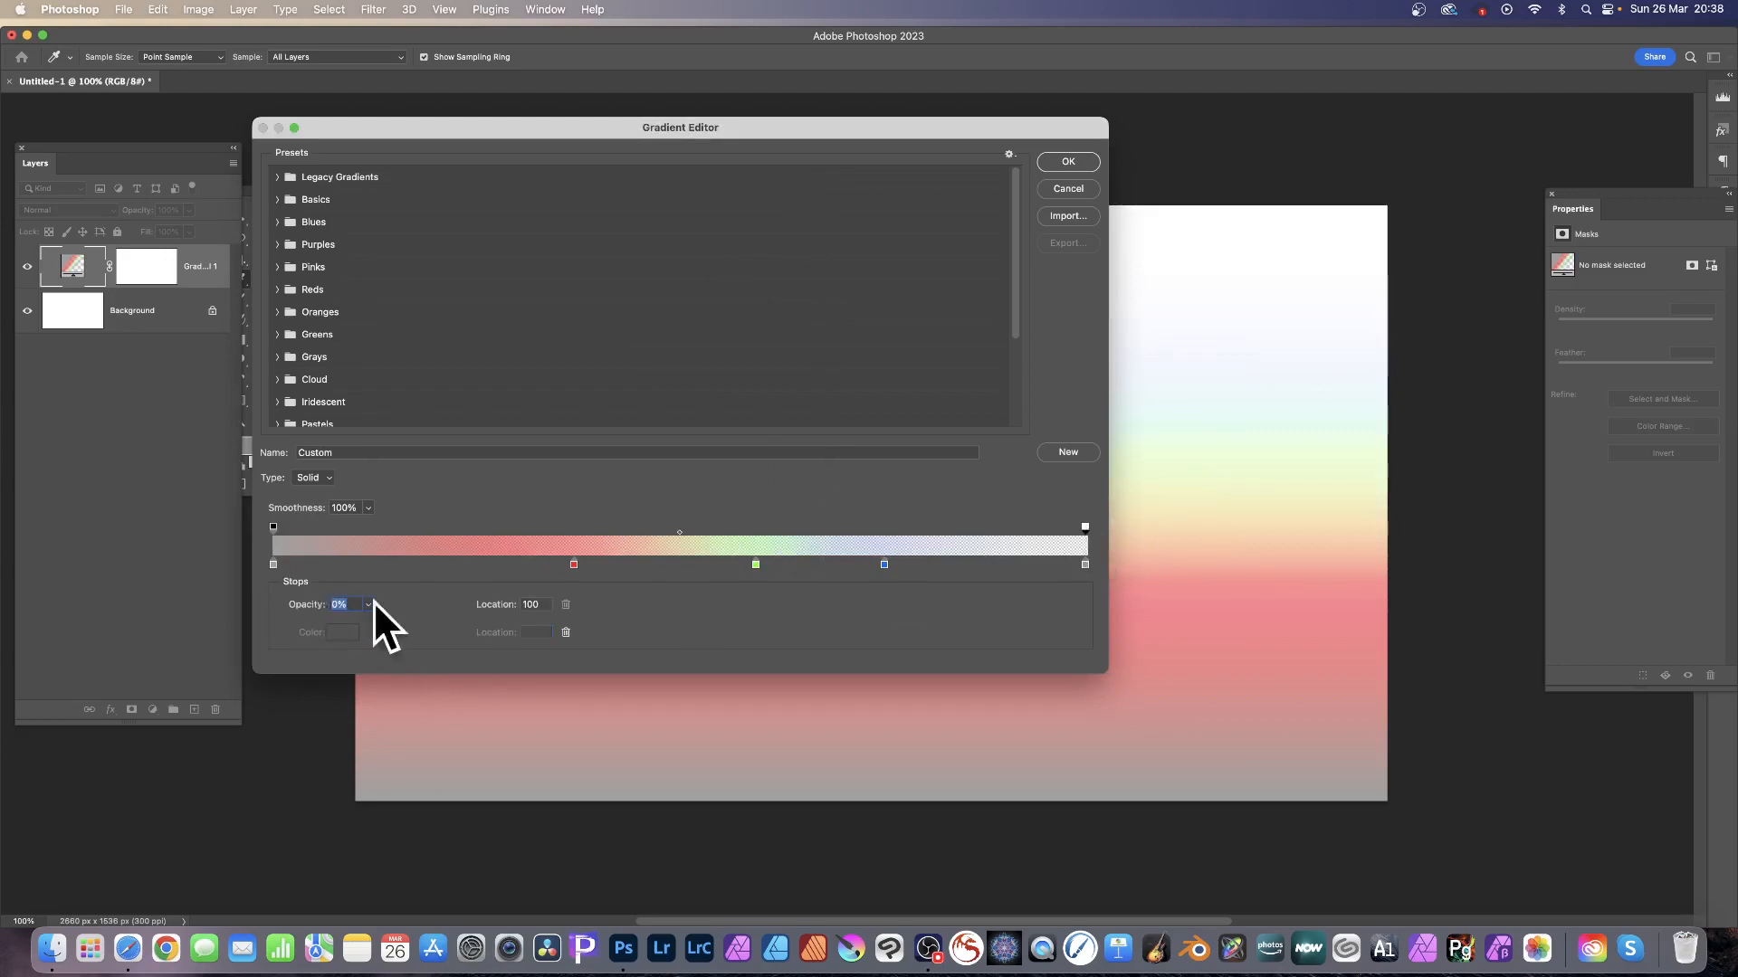
{"action": "left_click", "coordinate": [729, 528]}
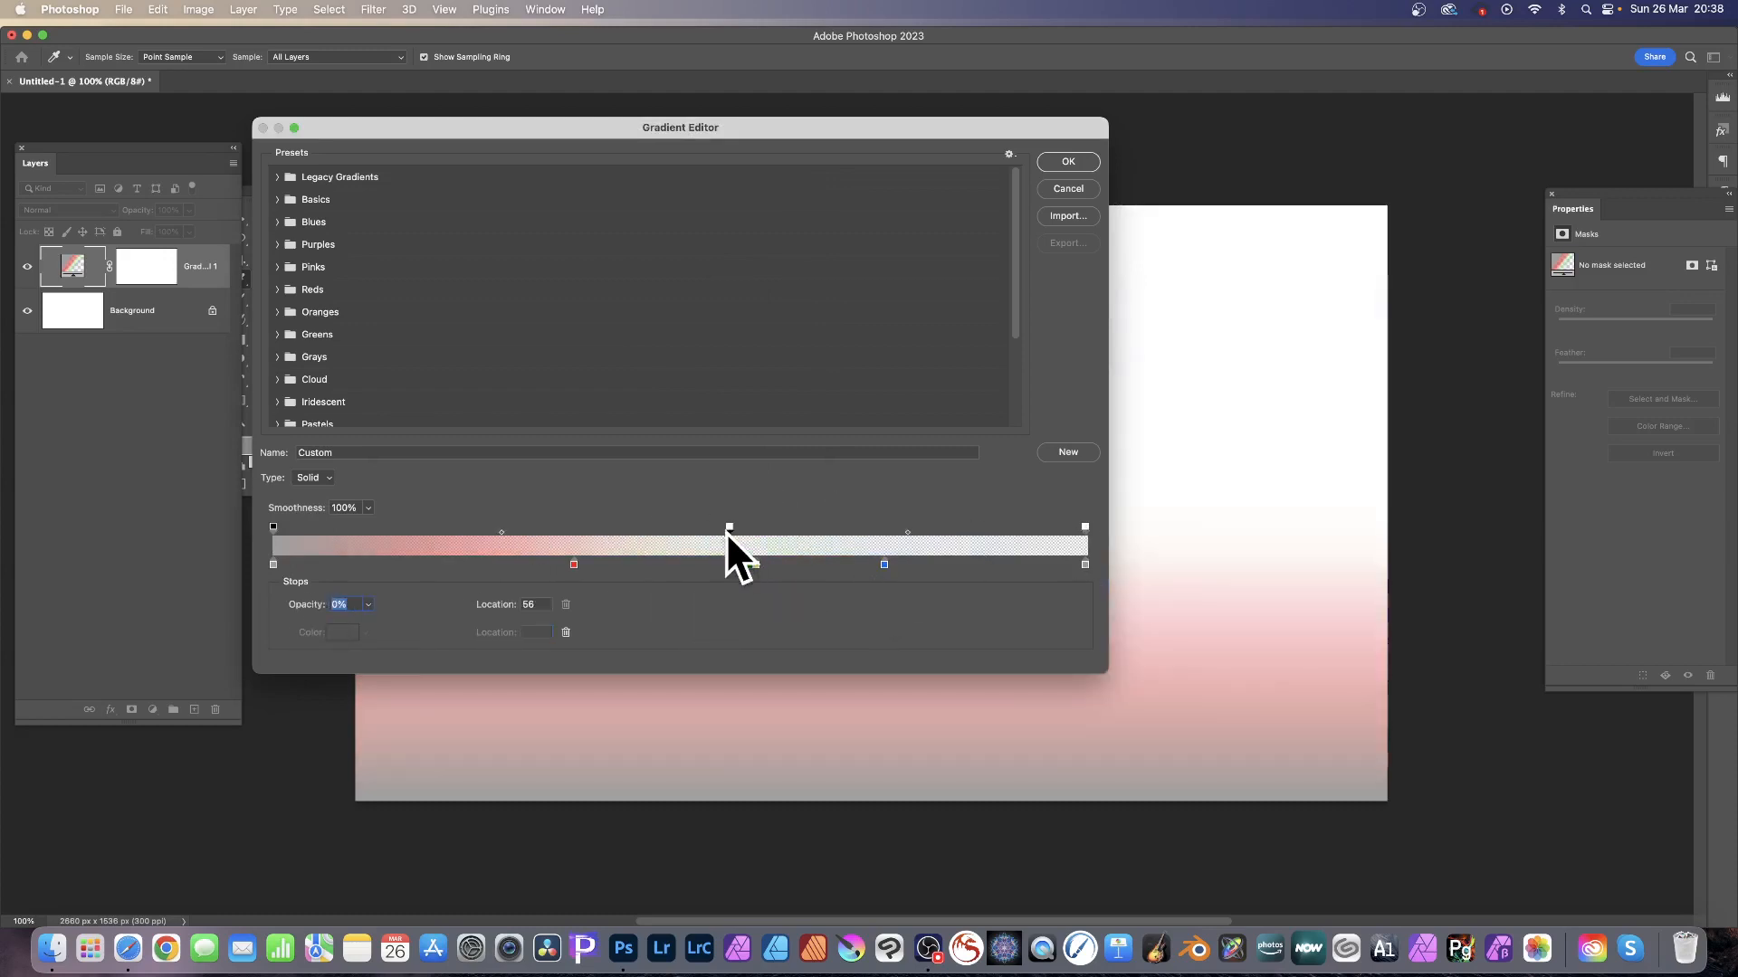
{"action": "left_click", "coordinate": [369, 604]}
{"action": "left_click_drag", "start_coordinate": [367, 619], "coordinate": [434, 623]}
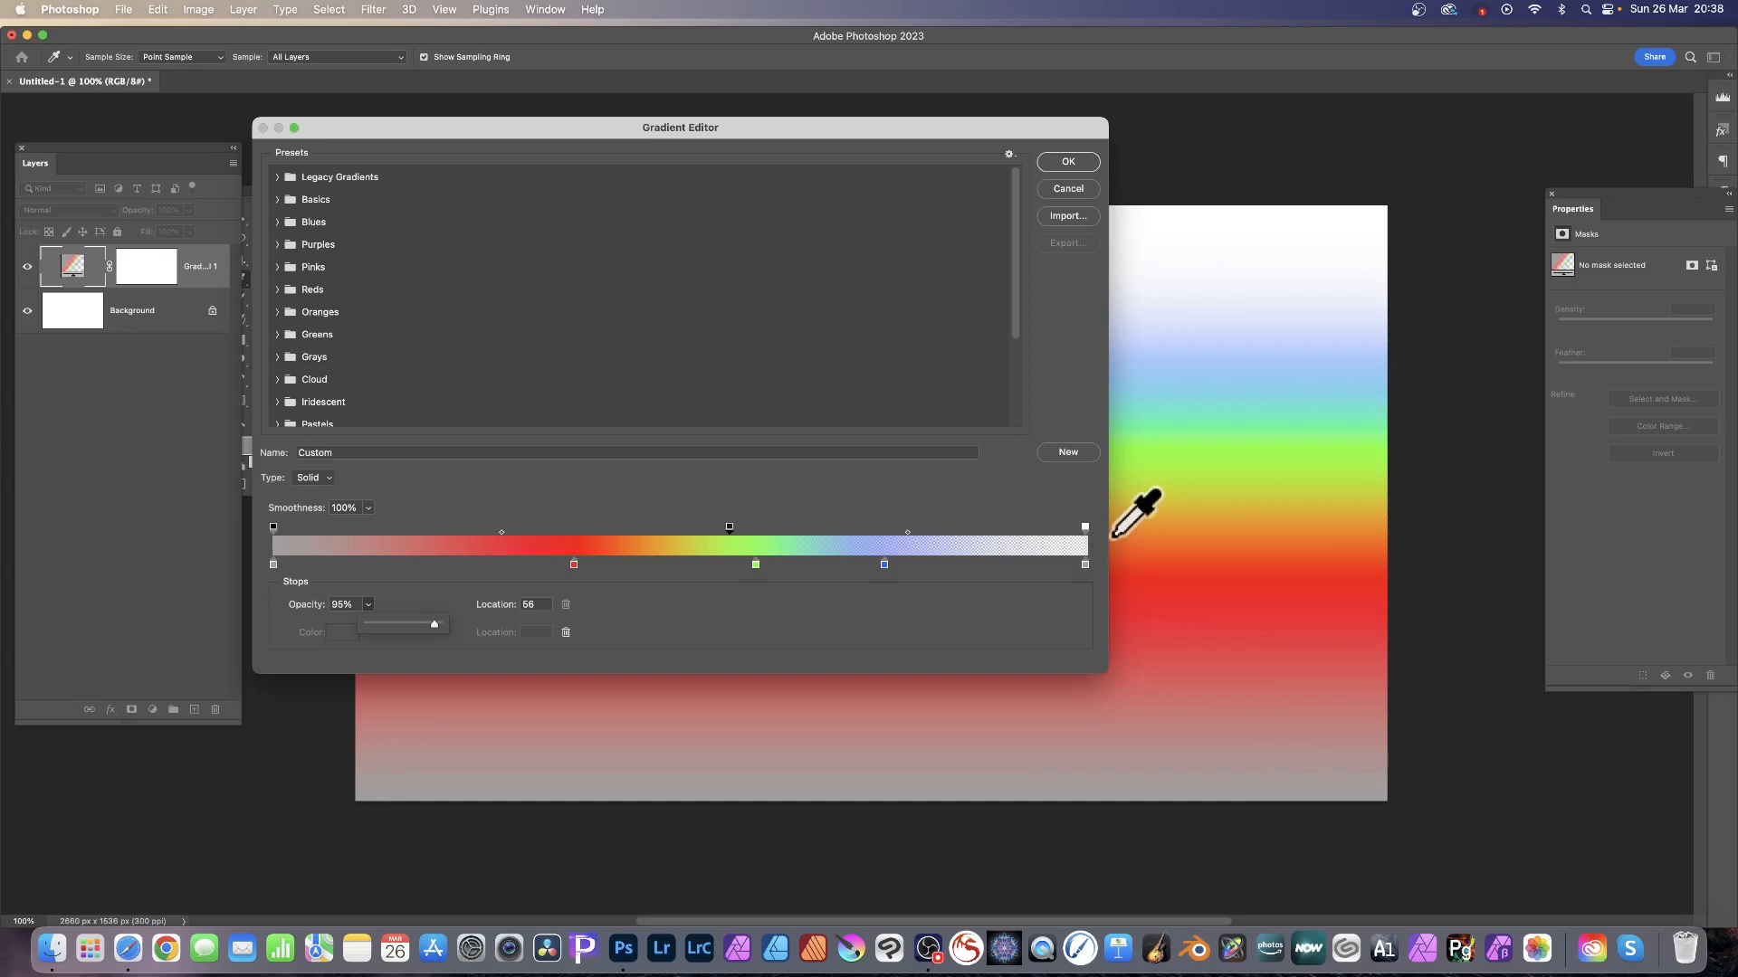
{"action": "left_click", "coordinate": [1079, 155]}
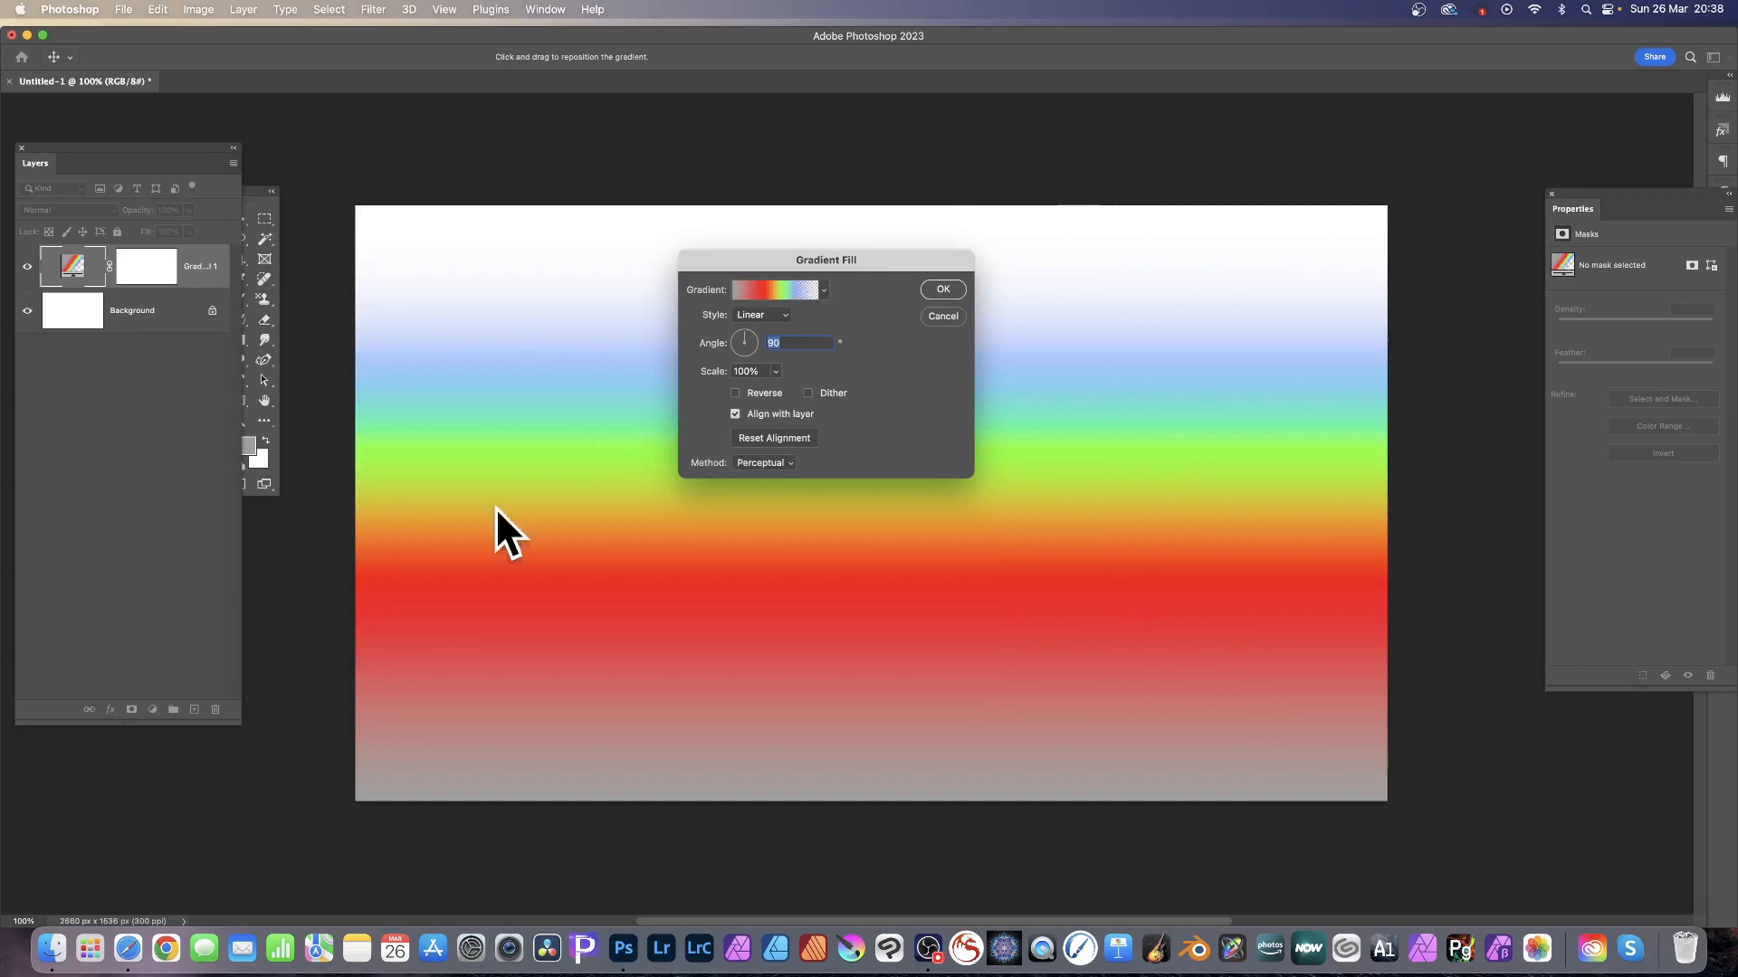
{"action": "left_click", "coordinate": [947, 288]}
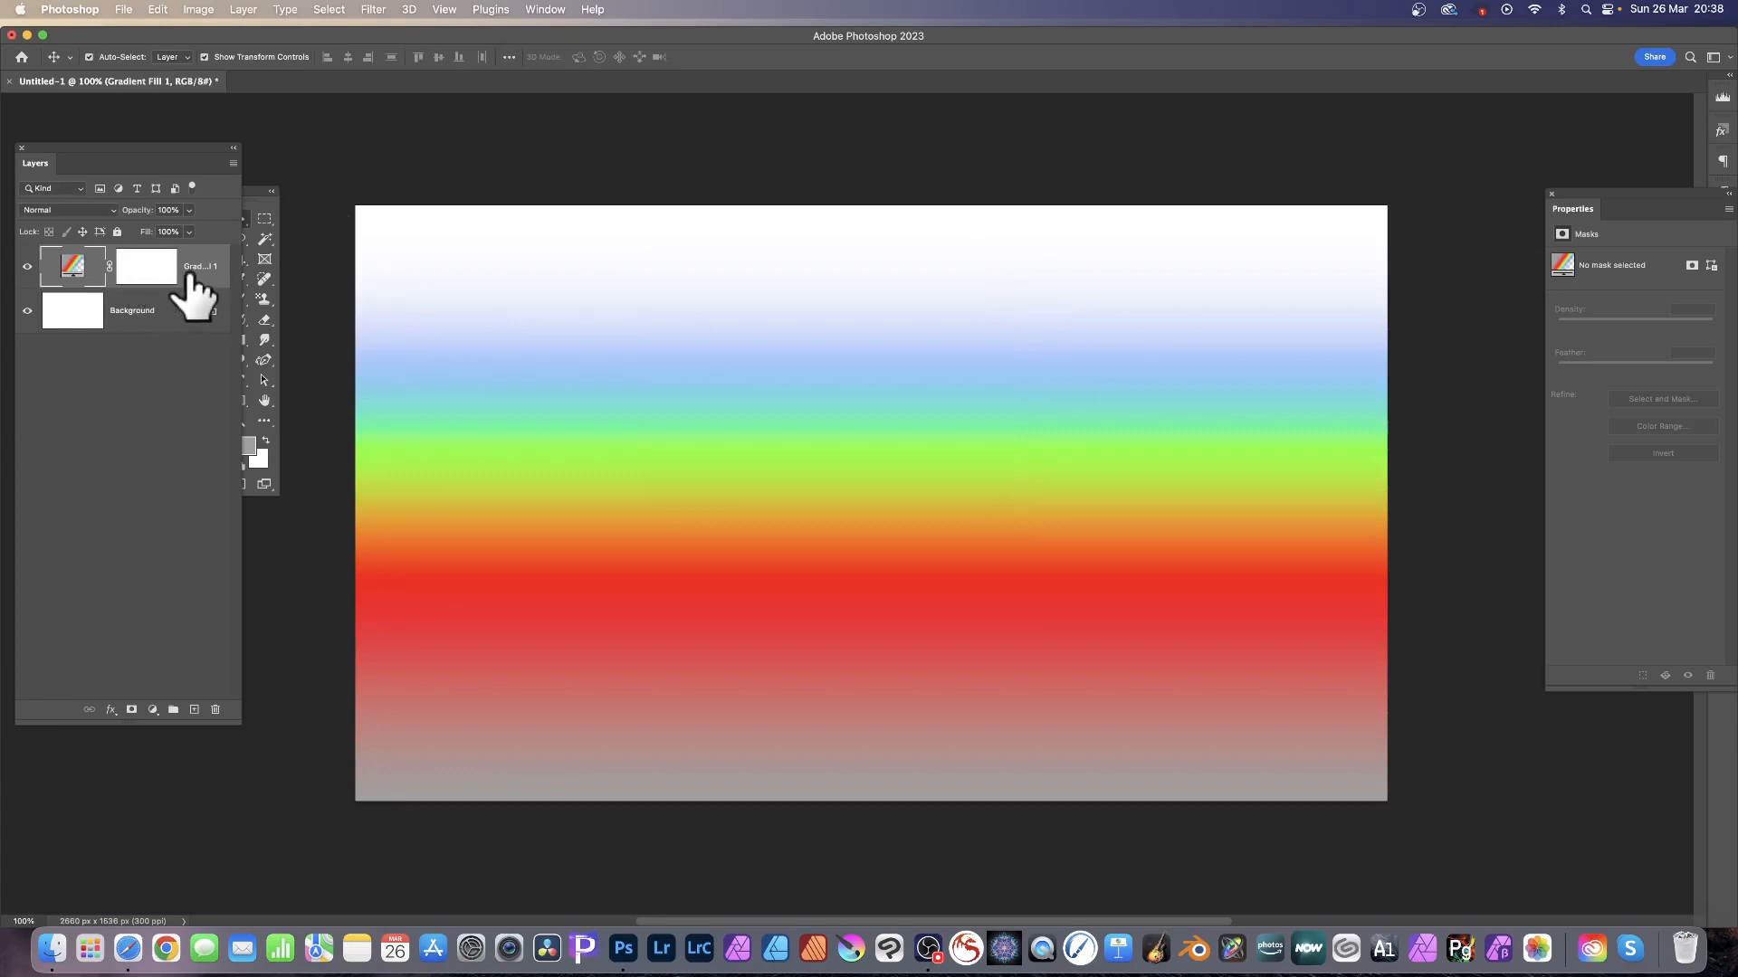
Step: Convert the gradient fill layer to a smart object
{"action": "left_click", "coordinate": [244, 8]}
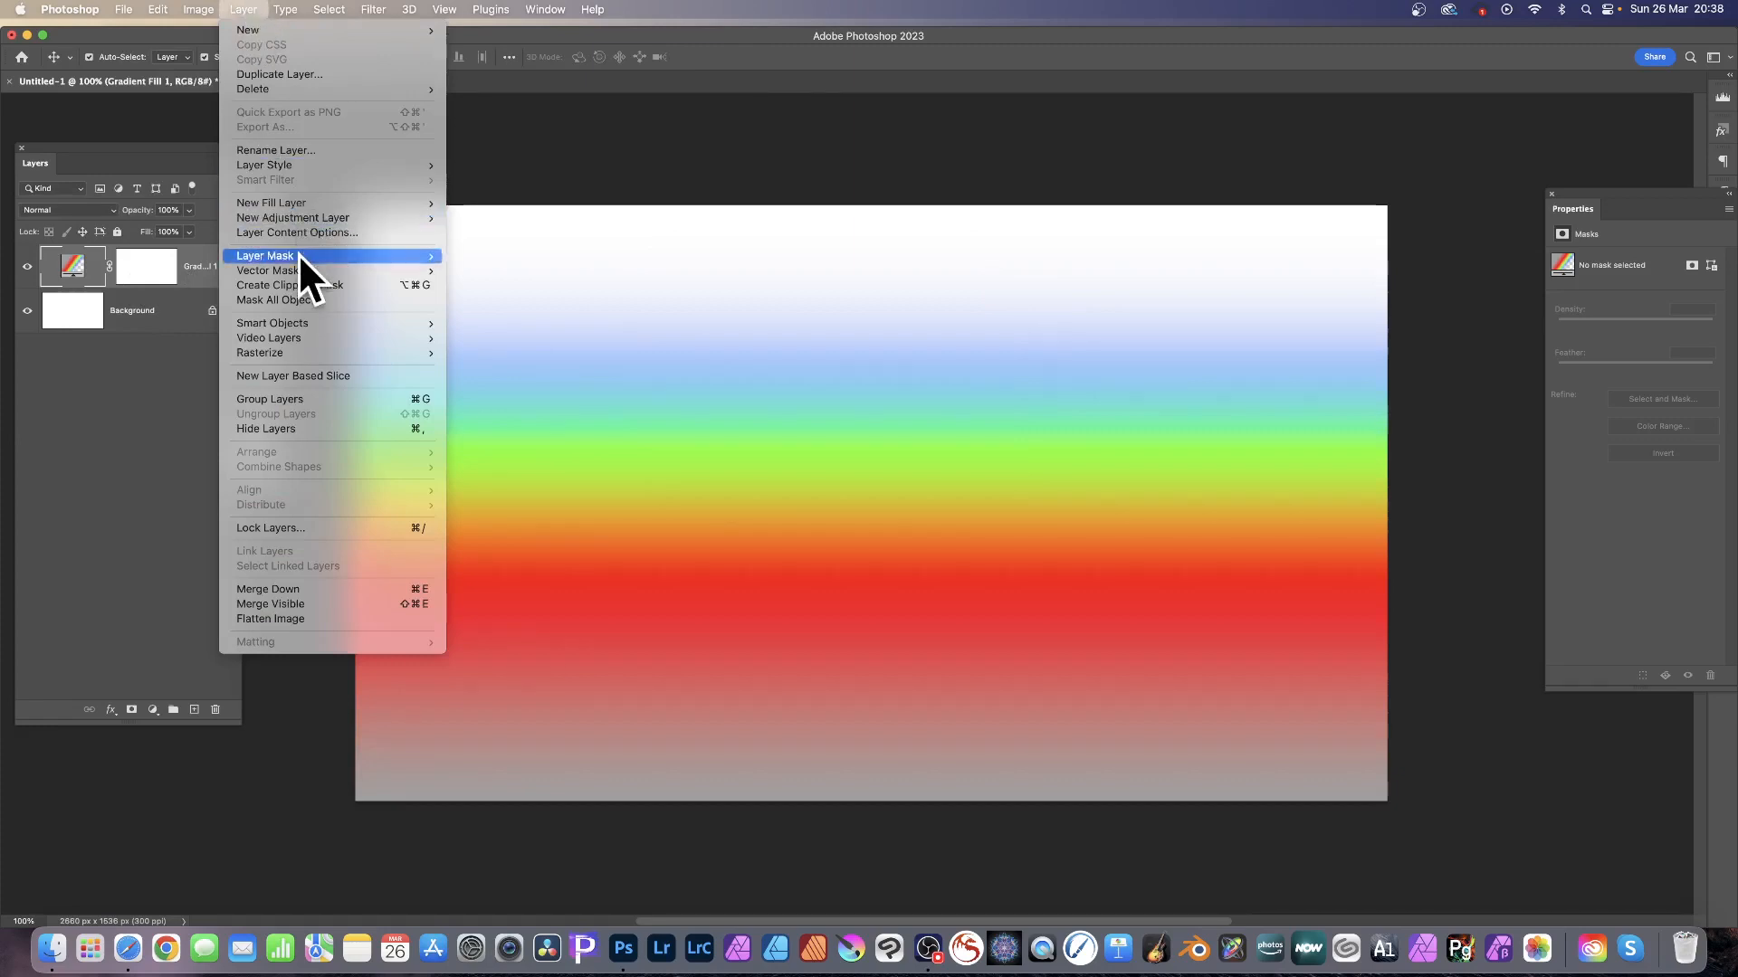
{"action": "mouse_move", "coordinate": [430, 323]}
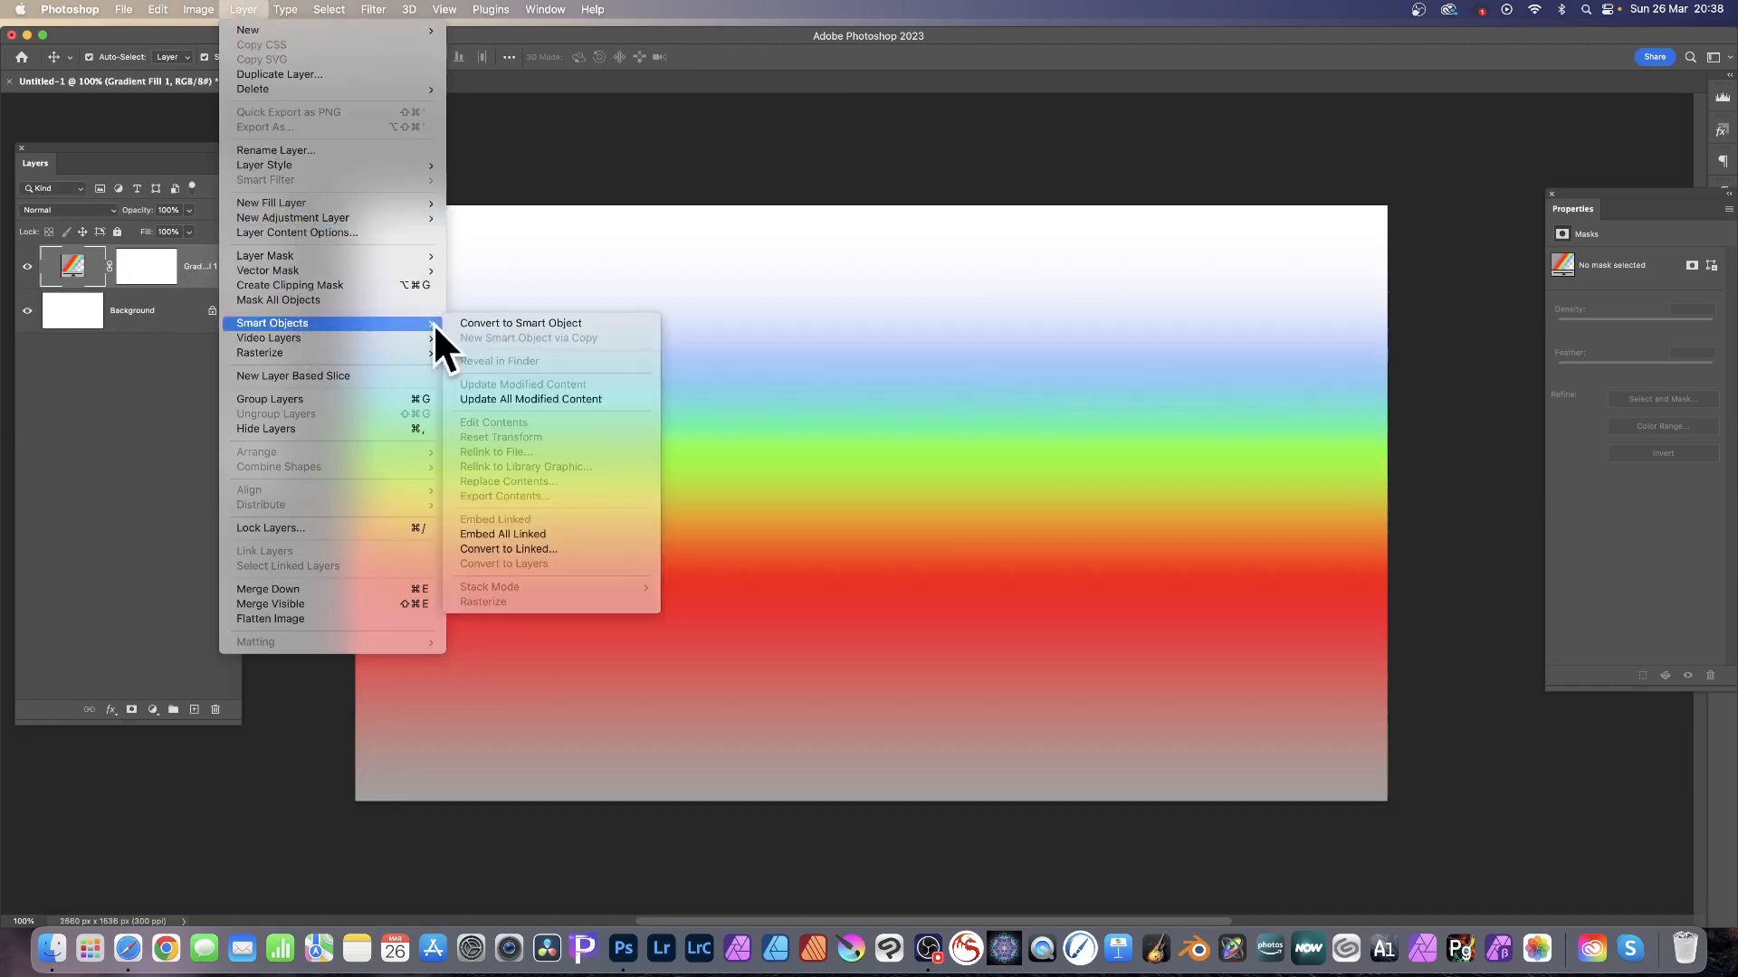
{"action": "left_click", "coordinate": [560, 326]}
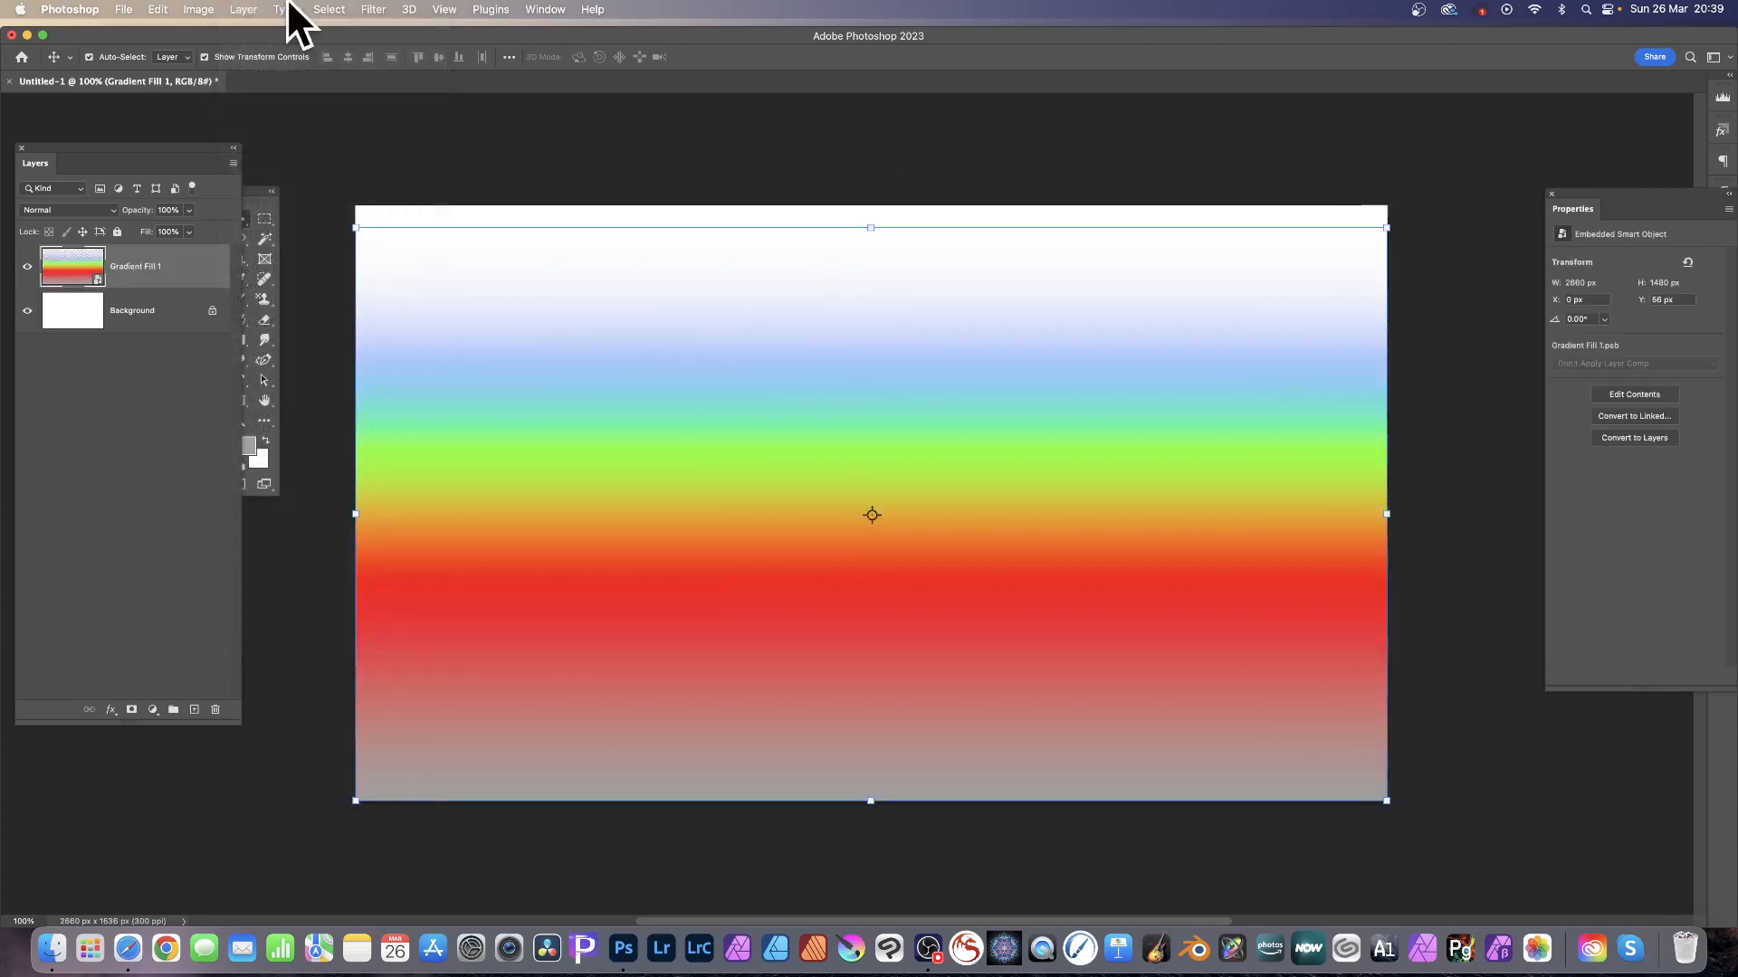
Step: Apply the Liquify filter to the gradient, warping its color bands into irregular peaks and dips with a size 1230 brush
{"action": "left_click", "coordinate": [371, 9]}
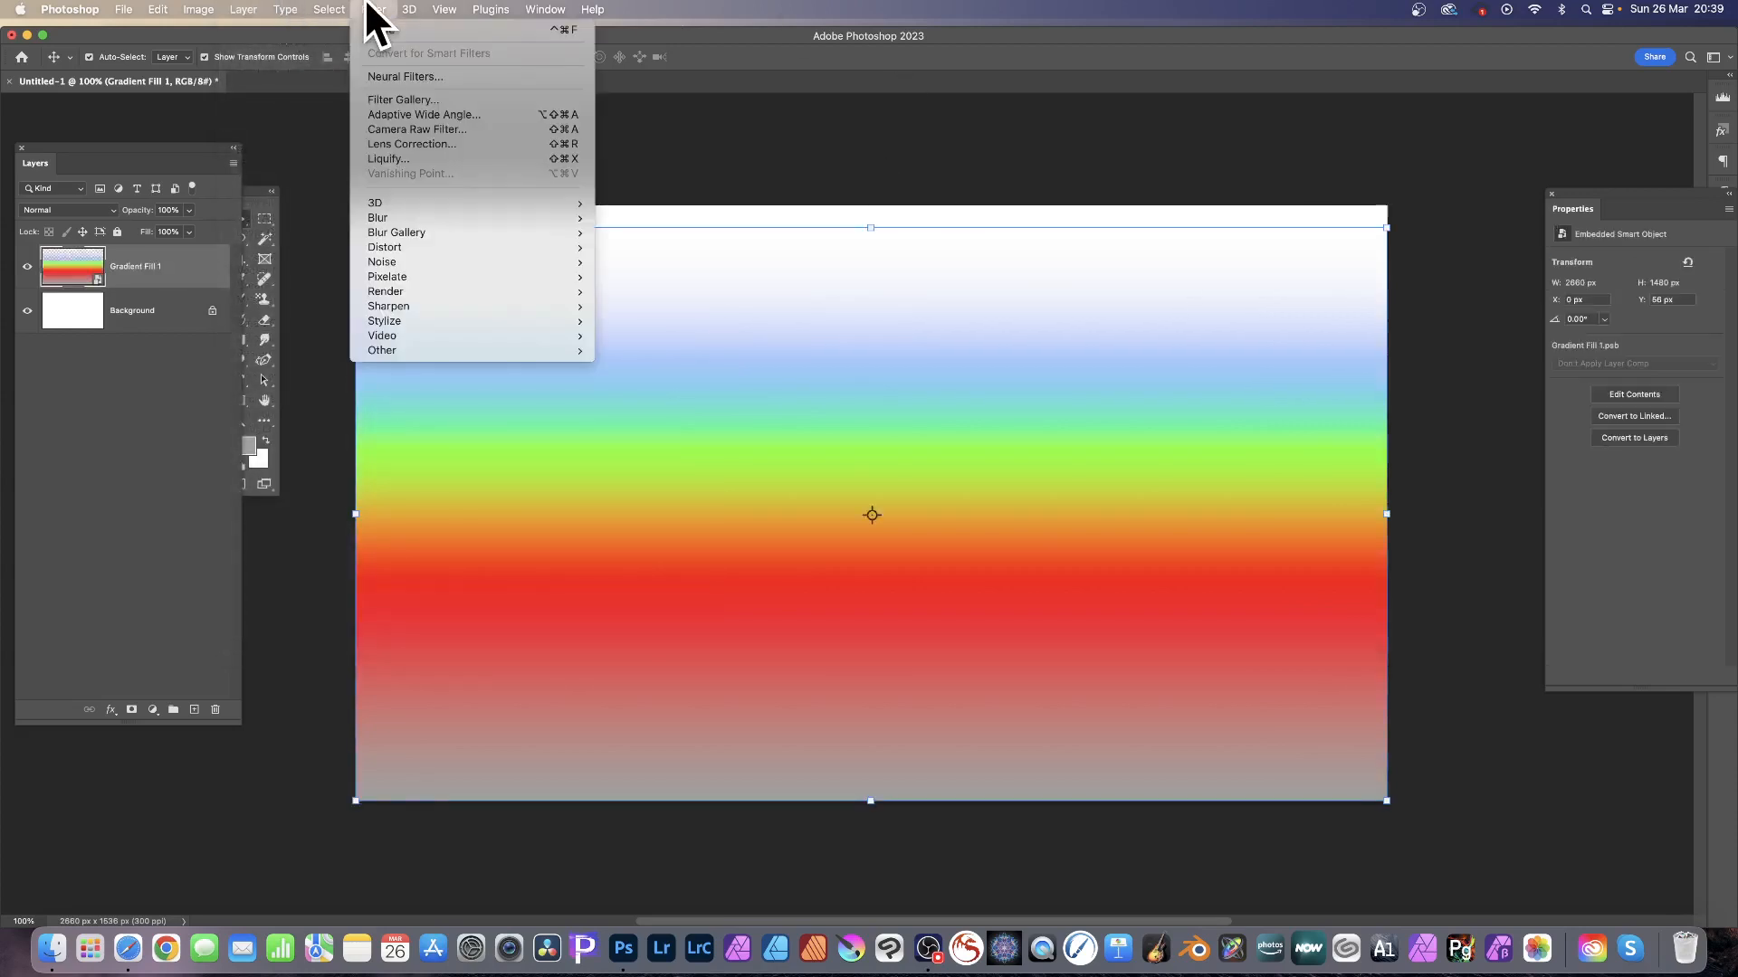
{"action": "left_click", "coordinate": [404, 159]}
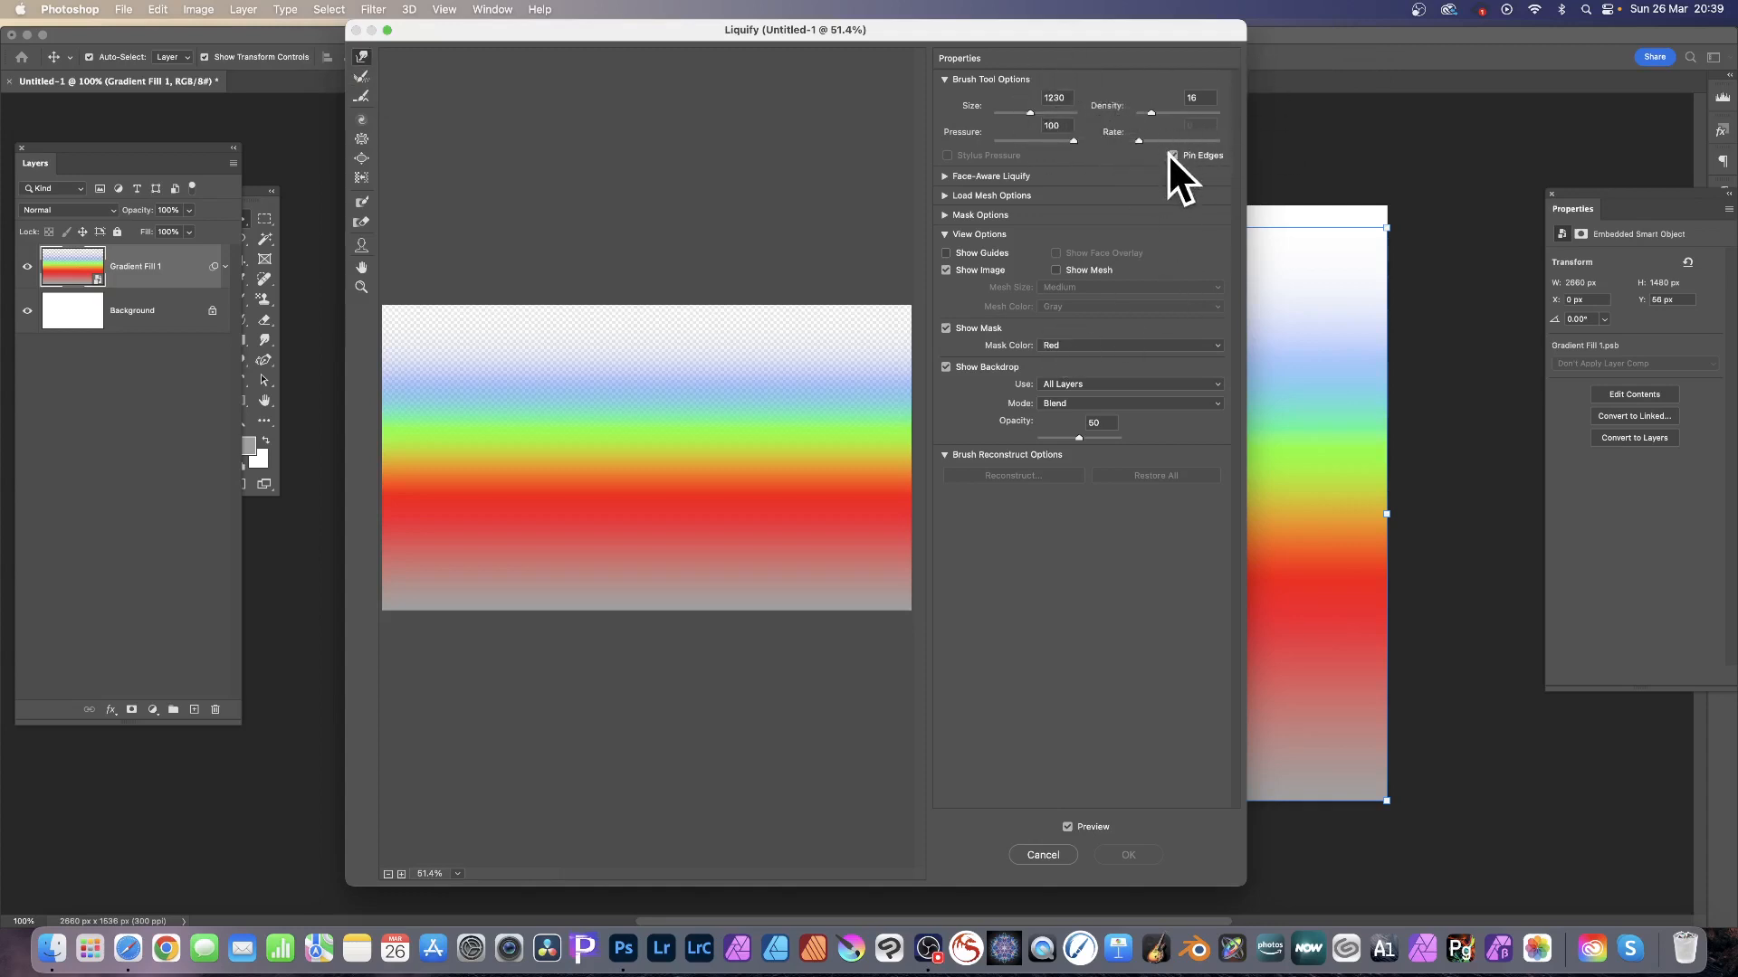
{"action": "left_click_drag", "start_coordinate": [724, 493], "coordinate": [740, 317]}
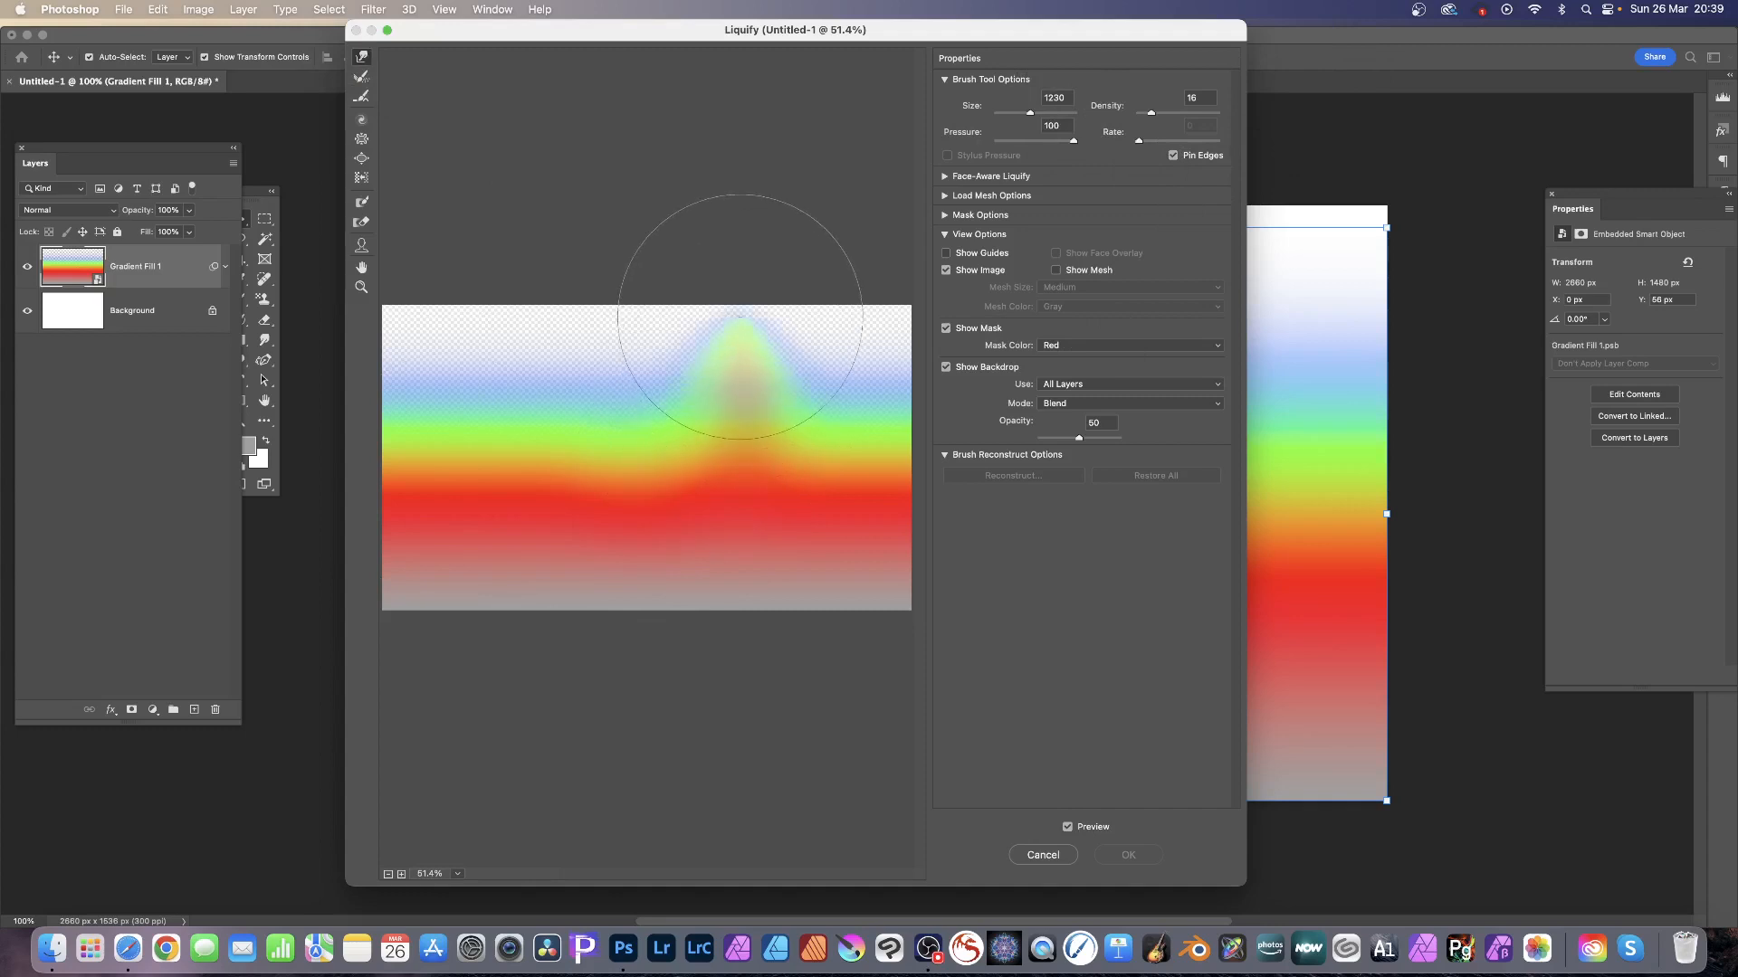
{"action": "left_click_drag", "start_coordinate": [556, 525], "coordinate": [543, 279]}
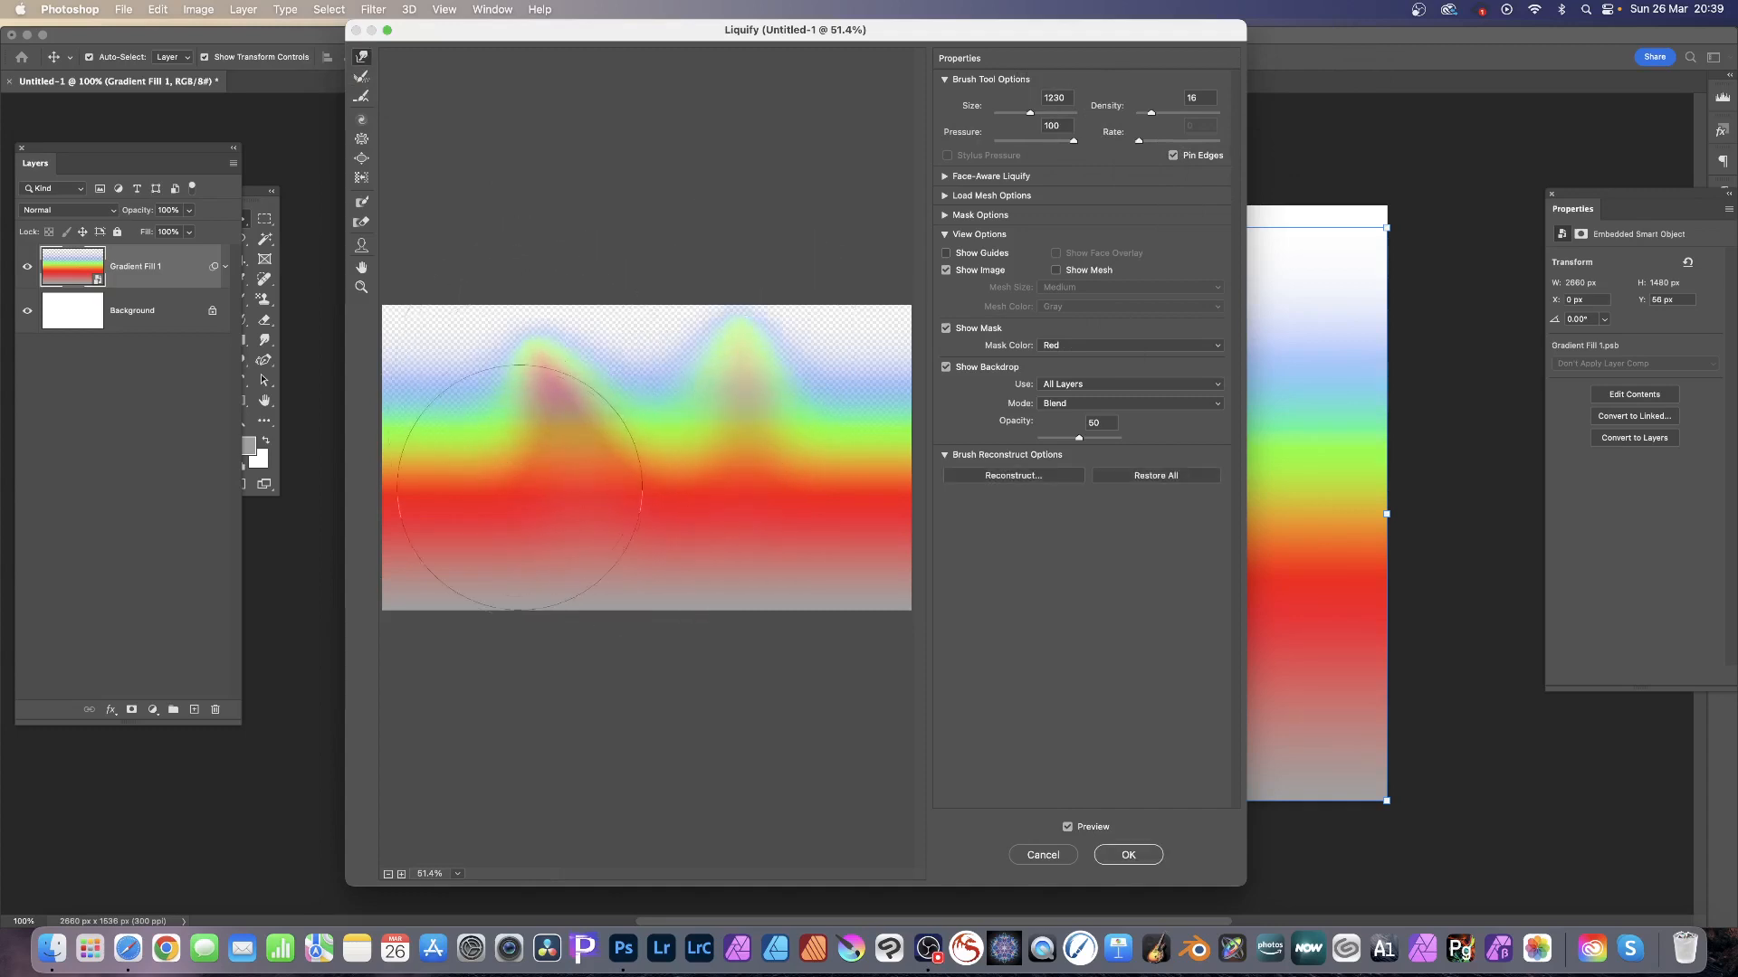
{"action": "mouse_move", "coordinate": [475, 480]}
{"action": "left_mouse_down"}
{"action": "mouse_move", "coordinate": [466, 425]}
{"action": "mouse_move", "coordinate": [494, 349]}
{"action": "mouse_move", "coordinate": [548, 543]}
{"action": "left_mouse_up"}
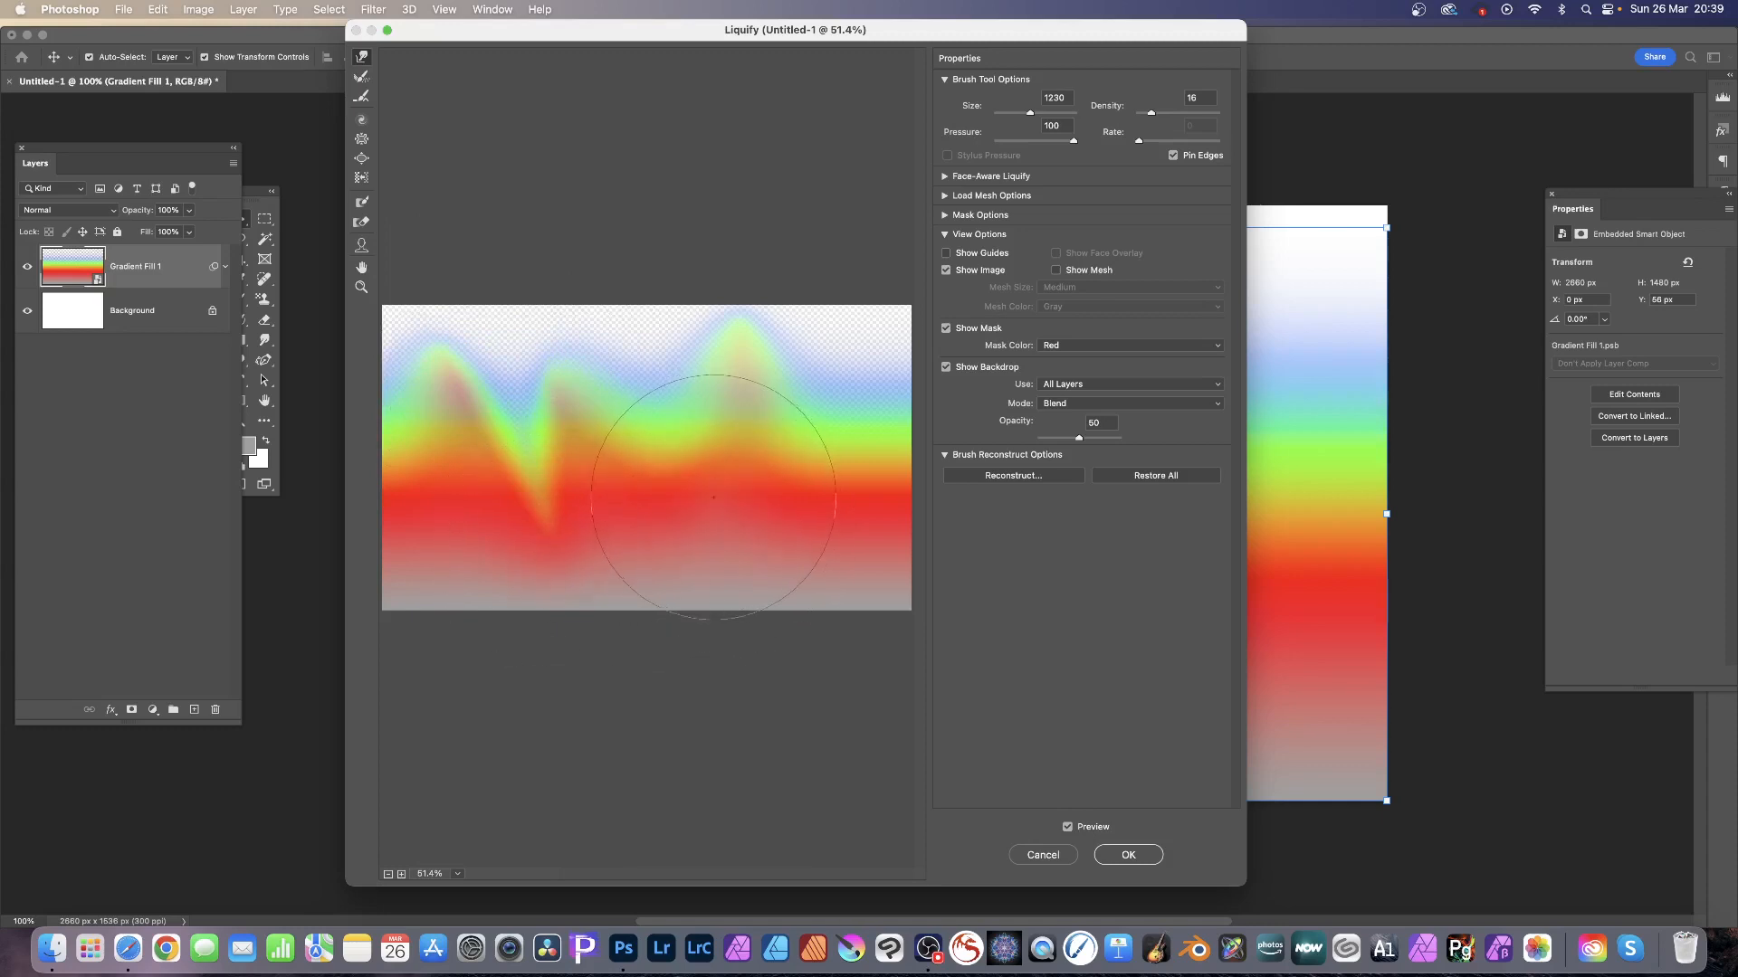
{"action": "left_click_drag", "start_coordinate": [689, 398], "coordinate": [753, 536]}
{"action": "mouse_move", "coordinate": [844, 410]}
{"action": "left_mouse_down"}
{"action": "mouse_move", "coordinate": [814, 553]}
{"action": "mouse_move", "coordinate": [841, 353]}
{"action": "left_mouse_up"}
{"action": "mouse_move", "coordinate": [580, 565]}
{"action": "left_mouse_down"}
{"action": "mouse_move", "coordinate": [680, 424]}
{"action": "mouse_move", "coordinate": [581, 493]}
{"action": "left_mouse_up"}
{"action": "mouse_move", "coordinate": [661, 426]}
{"action": "left_mouse_down"}
{"action": "mouse_move", "coordinate": [648, 475]}
{"action": "mouse_move", "coordinate": [547, 571]}
{"action": "left_mouse_up"}
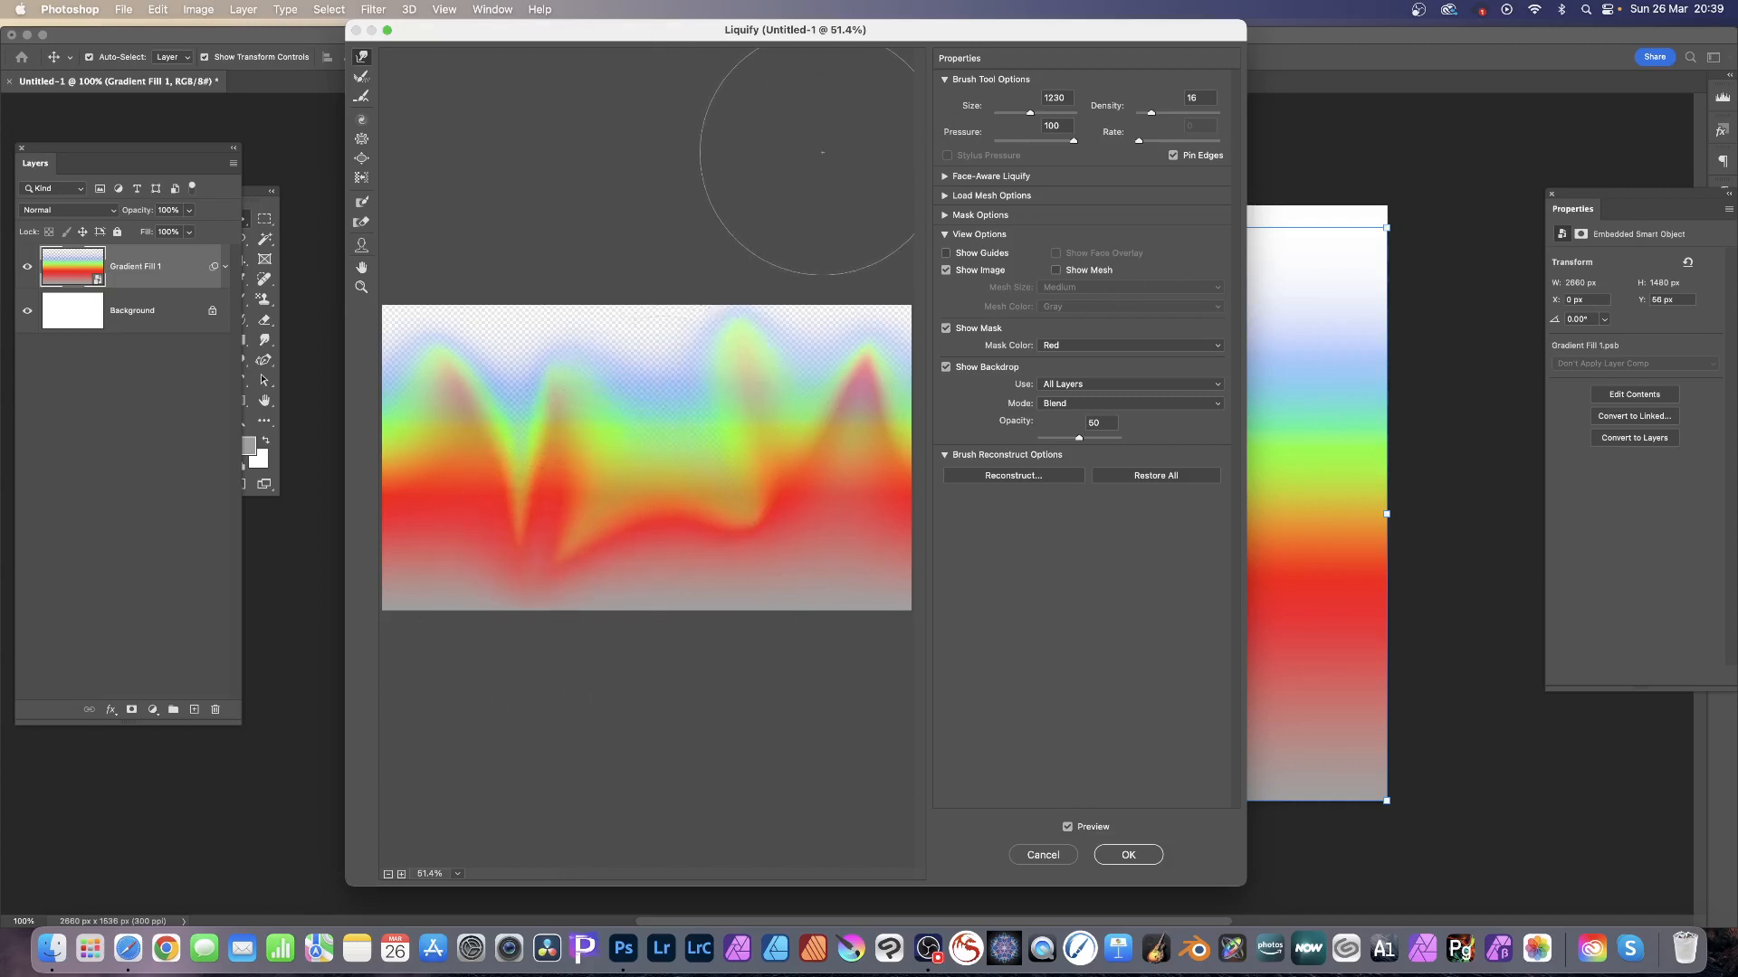
{"action": "left_click", "coordinate": [1122, 855]}
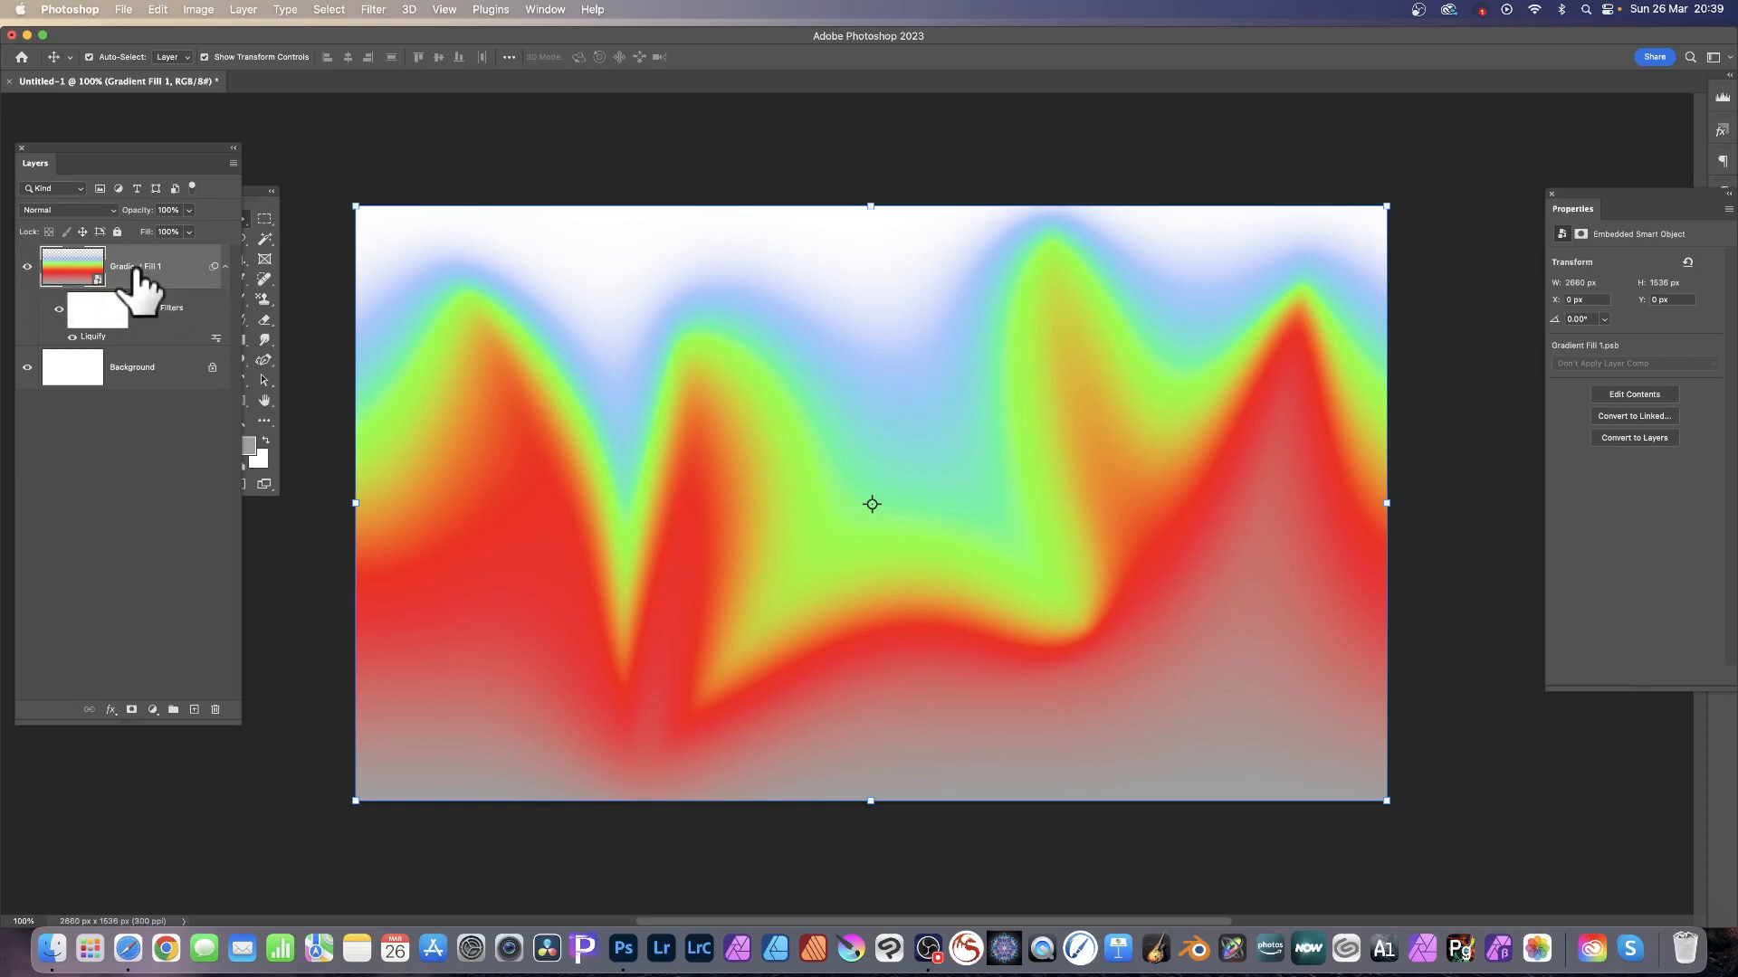
Step: Add a Bevel & Emboss effect to the gradient layer and move the Layer Style dialog aside to uncover the artwork
{"action": "left_click", "coordinate": [111, 710]}
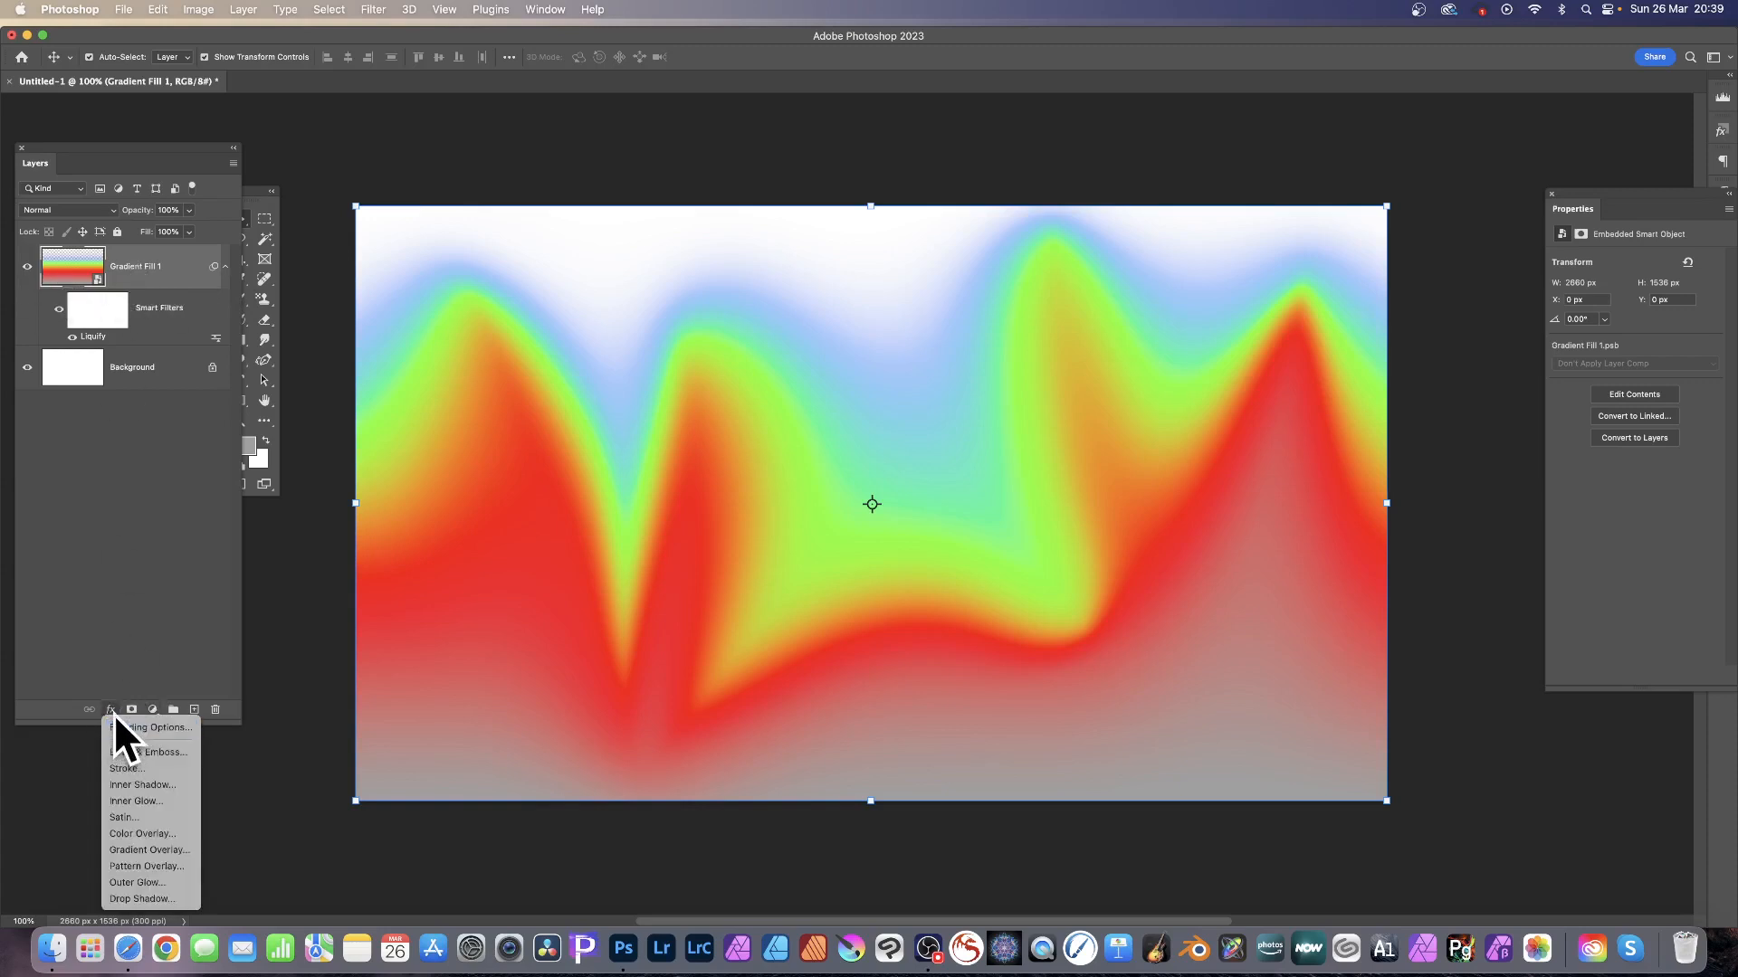
{"action": "left_click", "coordinate": [132, 750]}
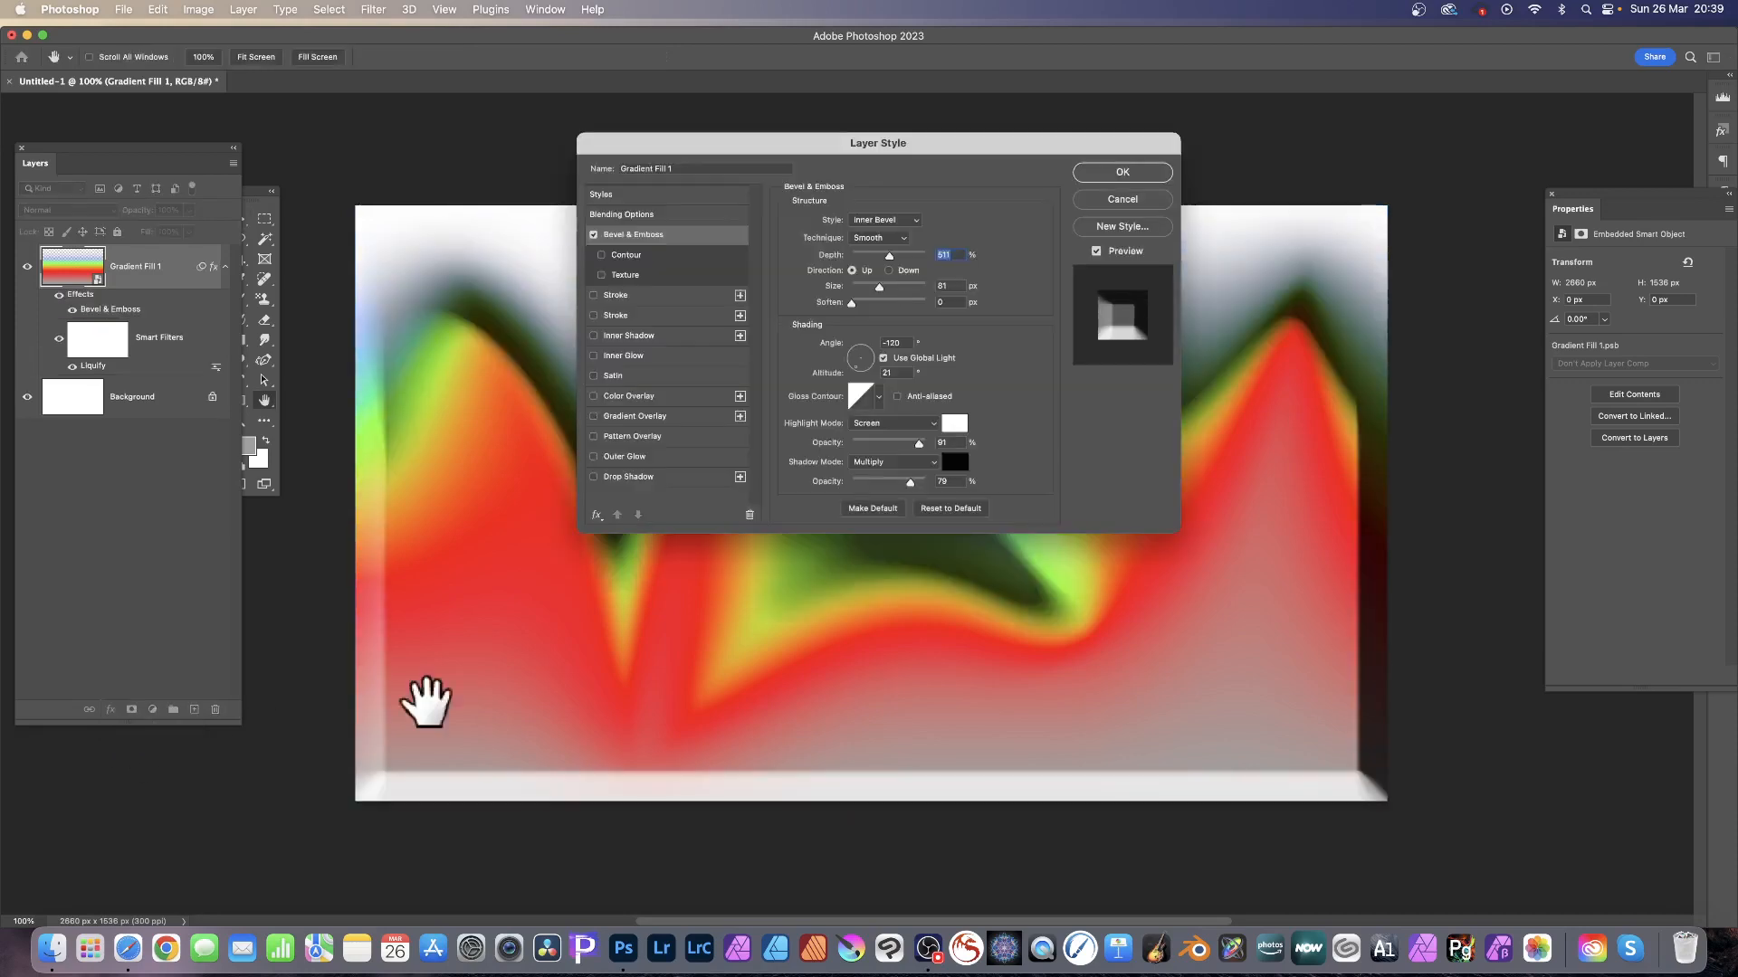
{"action": "left_click_drag", "start_coordinate": [713, 141], "coordinate": [935, 127]}
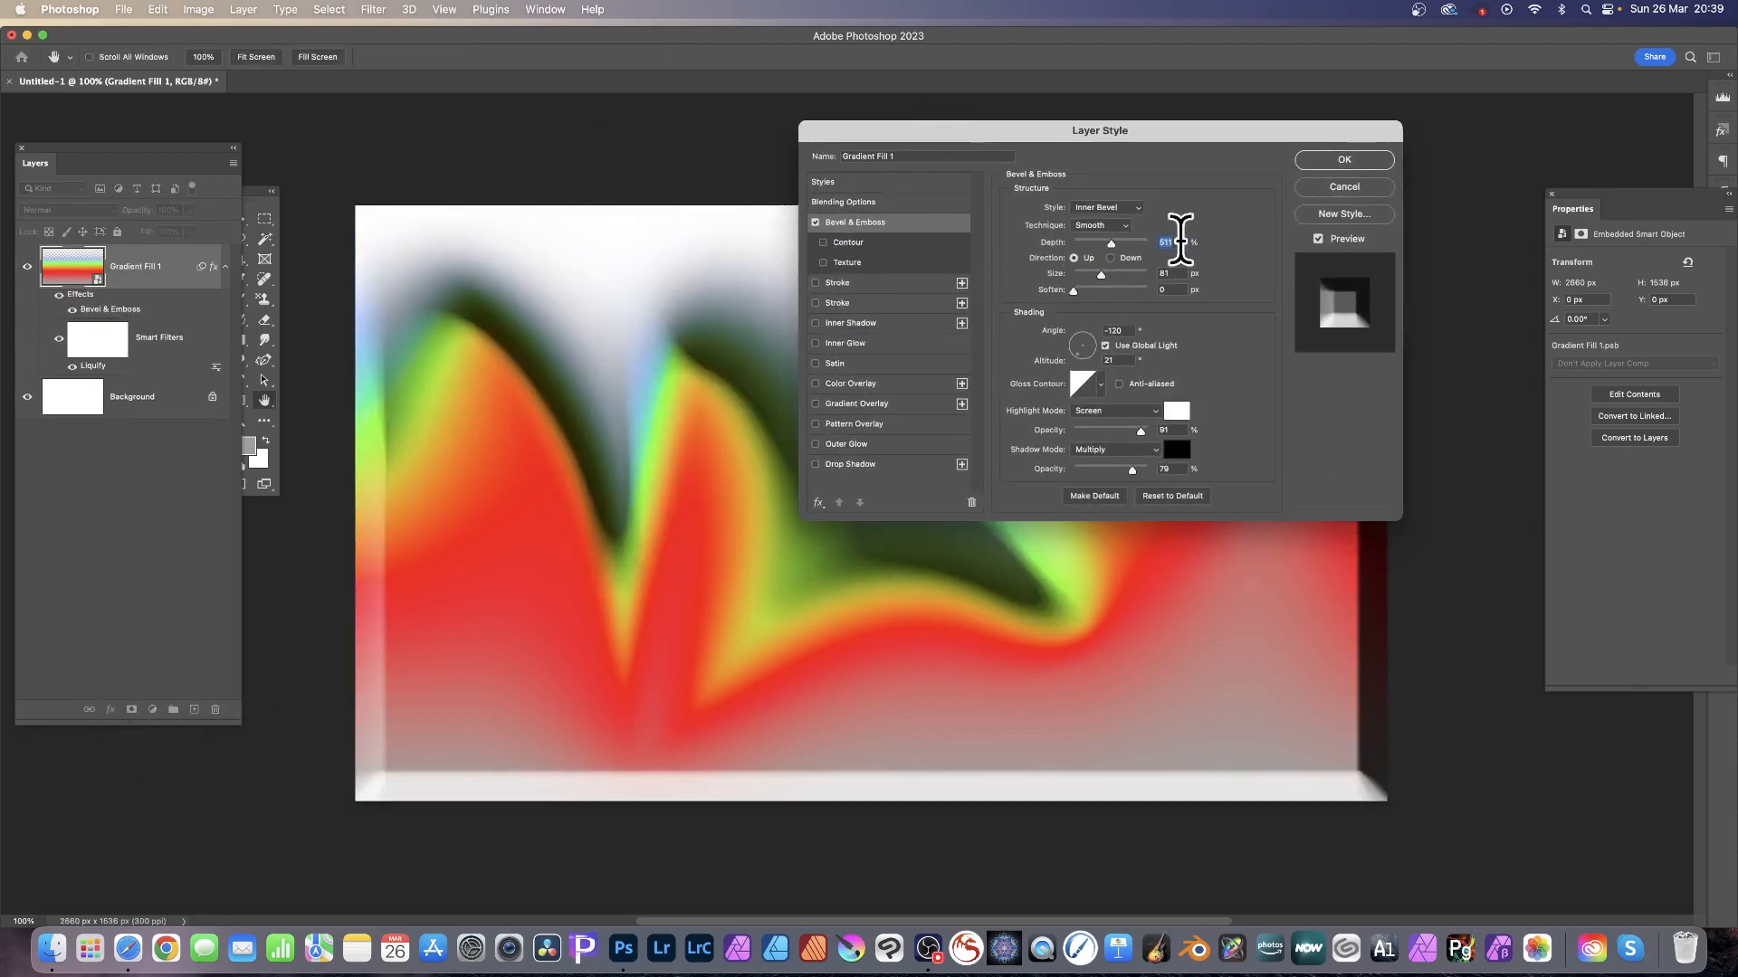
Step: Try the Emboss and Pillow Emboss styles for the bevel and return the style to Inner Bevel
{"action": "left_click", "coordinate": [1137, 209]}
{"action": "left_click", "coordinate": [1113, 224]}
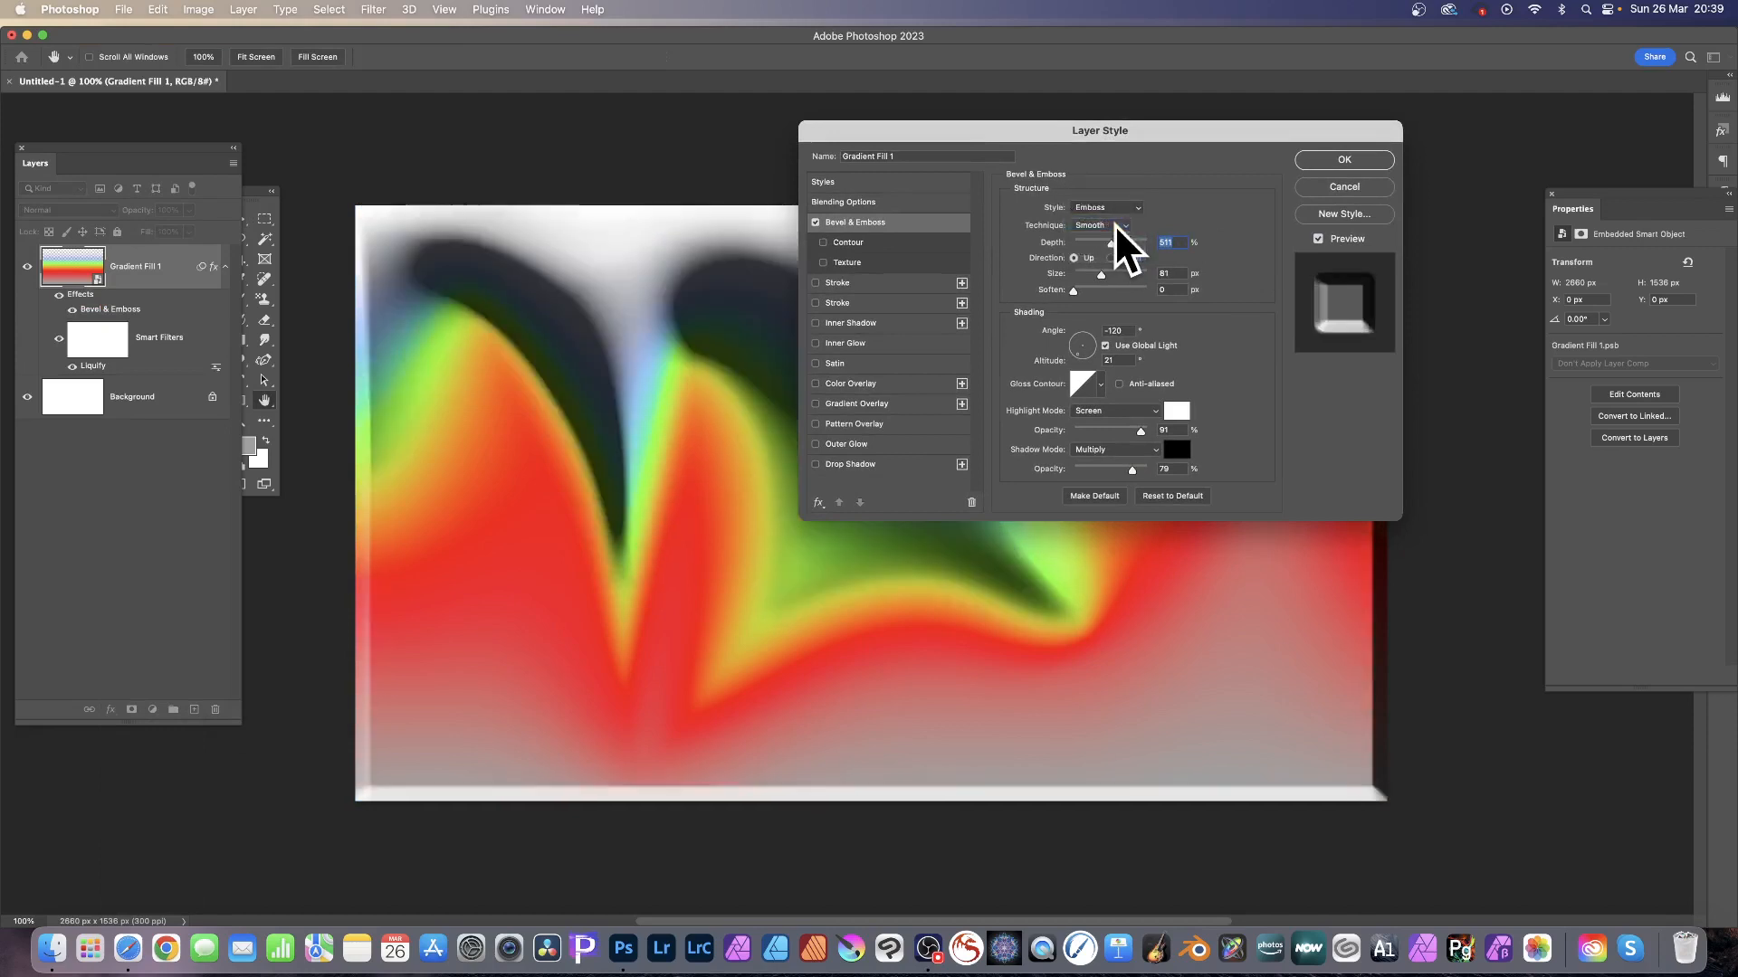
{"action": "left_click", "coordinate": [1098, 227]}
{"action": "left_click", "coordinate": [1092, 207]}
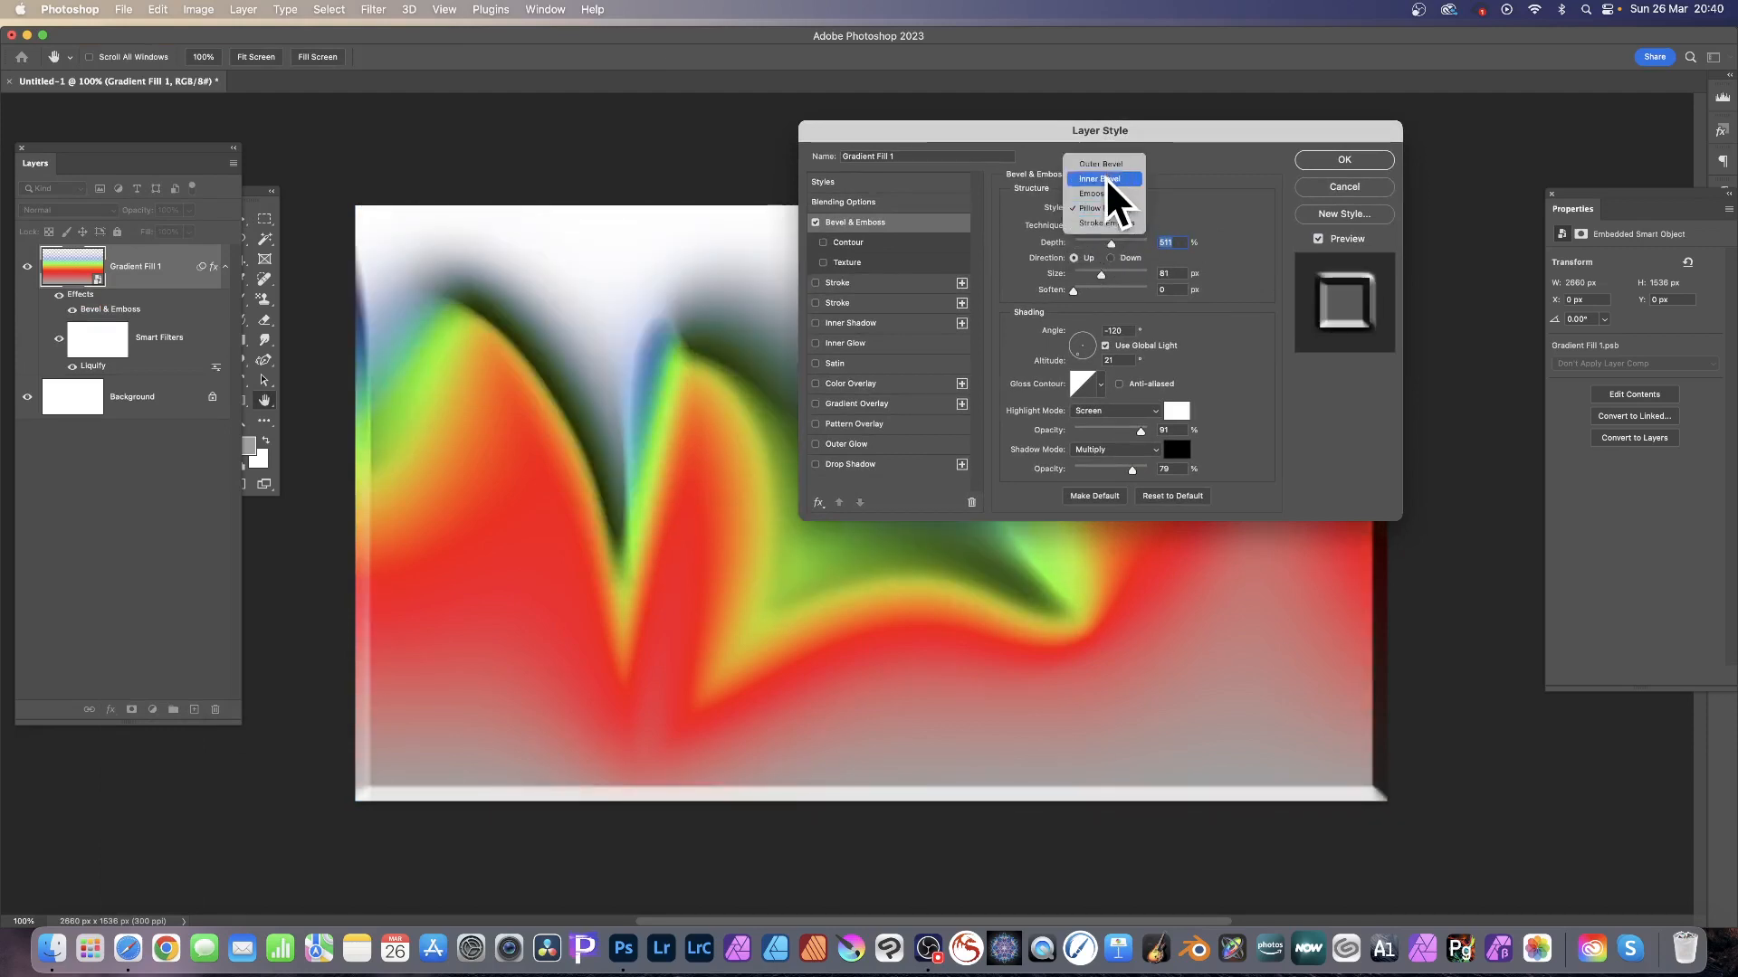
{"action": "left_click", "coordinate": [1105, 178]}
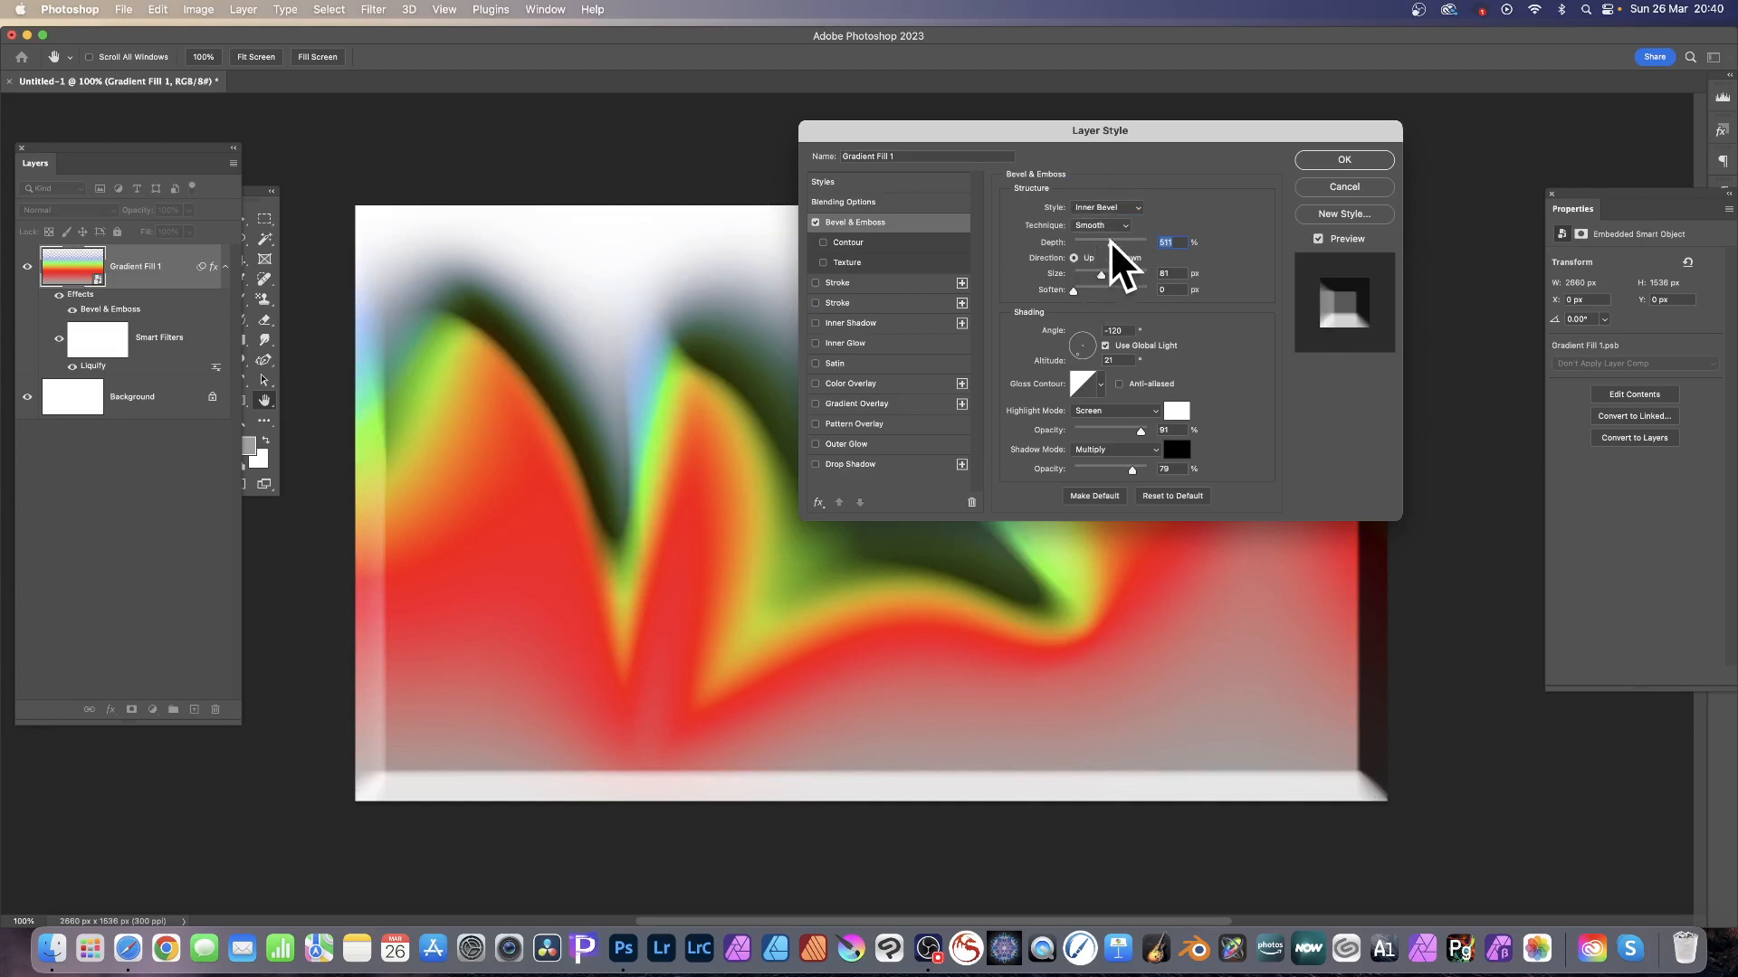
Step: Set the bevel's depth to 875%, its size to 46 px and its soften value to 1 px
{"action": "mouse_move", "coordinate": [1110, 240]}
{"action": "left_mouse_down"}
{"action": "mouse_move", "coordinate": [1169, 241]}
{"action": "mouse_move", "coordinate": [1063, 242]}
{"action": "mouse_move", "coordinate": [1137, 245]}
{"action": "left_mouse_up"}
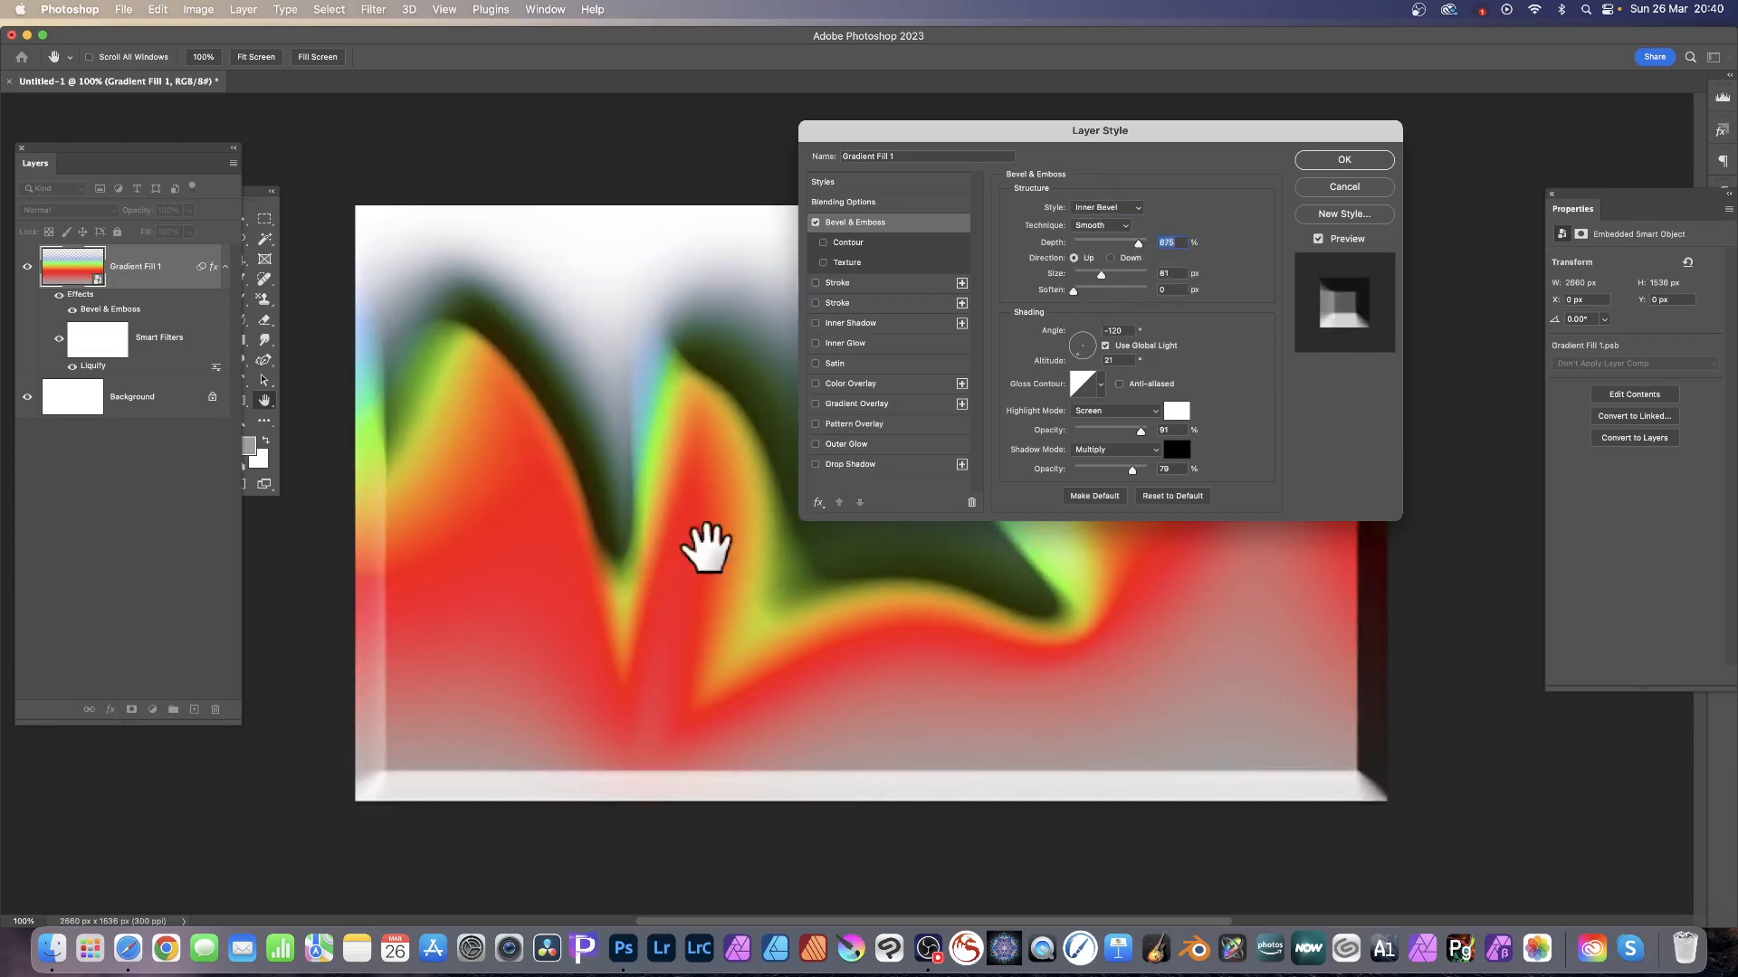
{"action": "left_click_drag", "start_coordinate": [1104, 272], "coordinate": [1091, 274]}
{"action": "left_click", "coordinate": [1078, 292]}
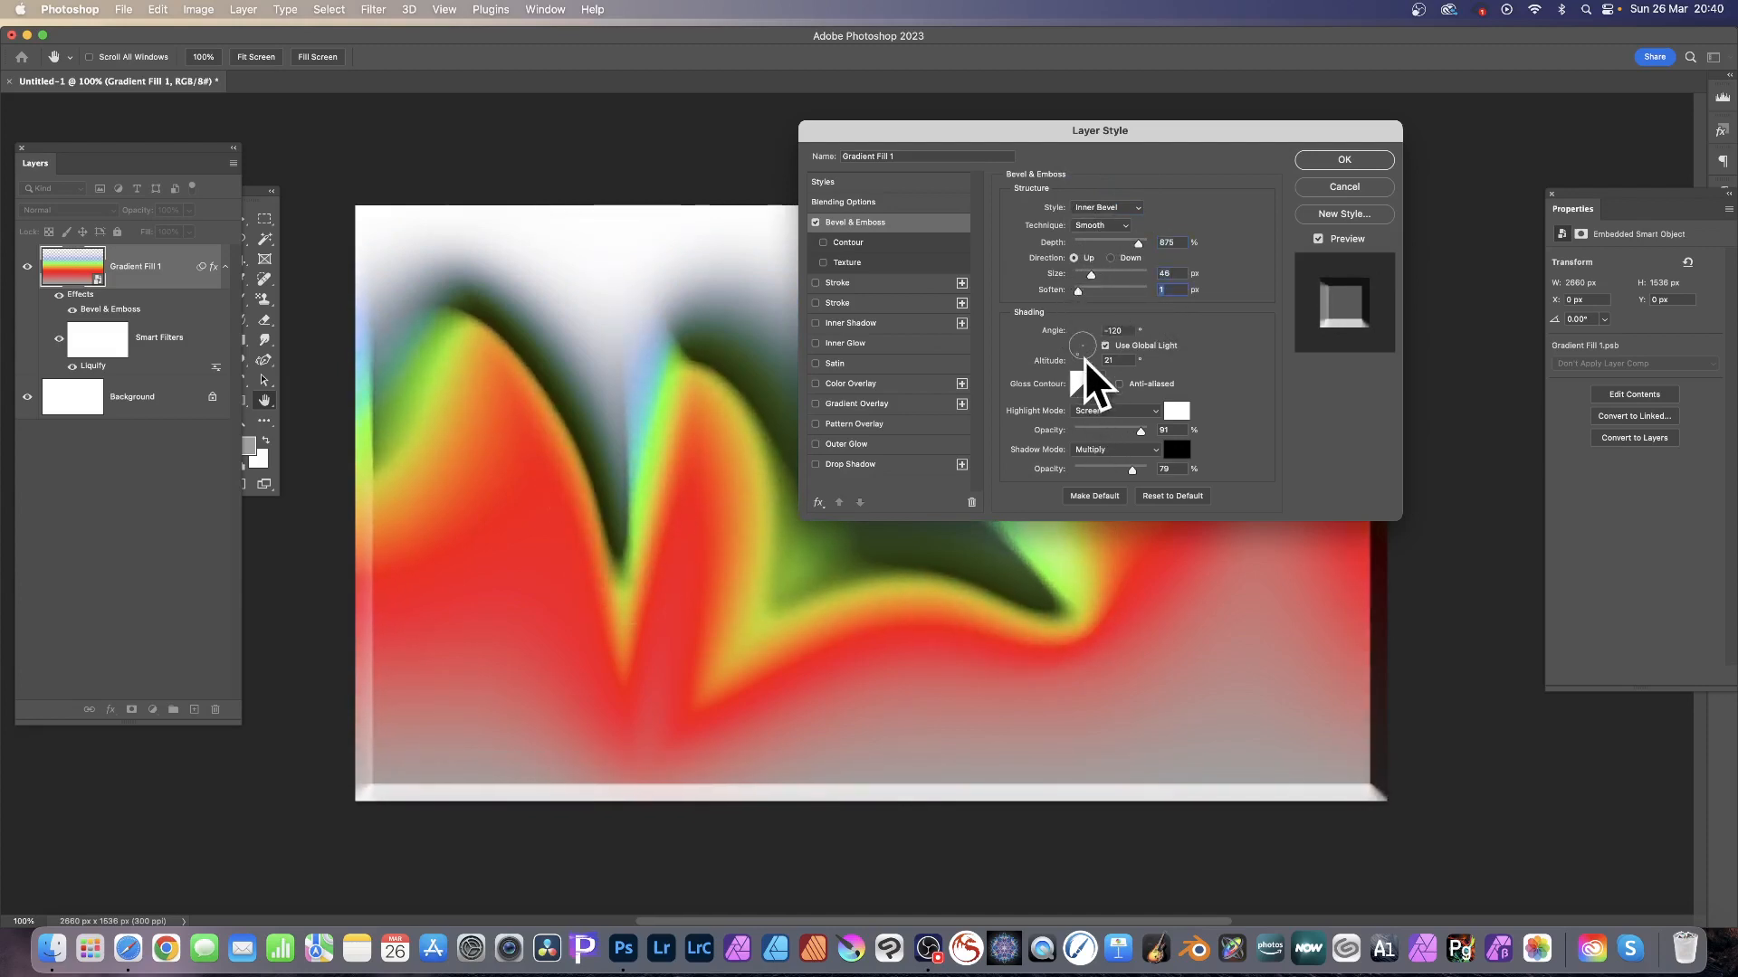
Step: Set the bevel's light angle to -174° and altitude to 63°, choose the cone-shaped gloss contour and apply the layer style
{"action": "left_click_drag", "start_coordinate": [1073, 356], "coordinate": [1075, 349]}
{"action": "left_click", "coordinate": [1101, 384]}
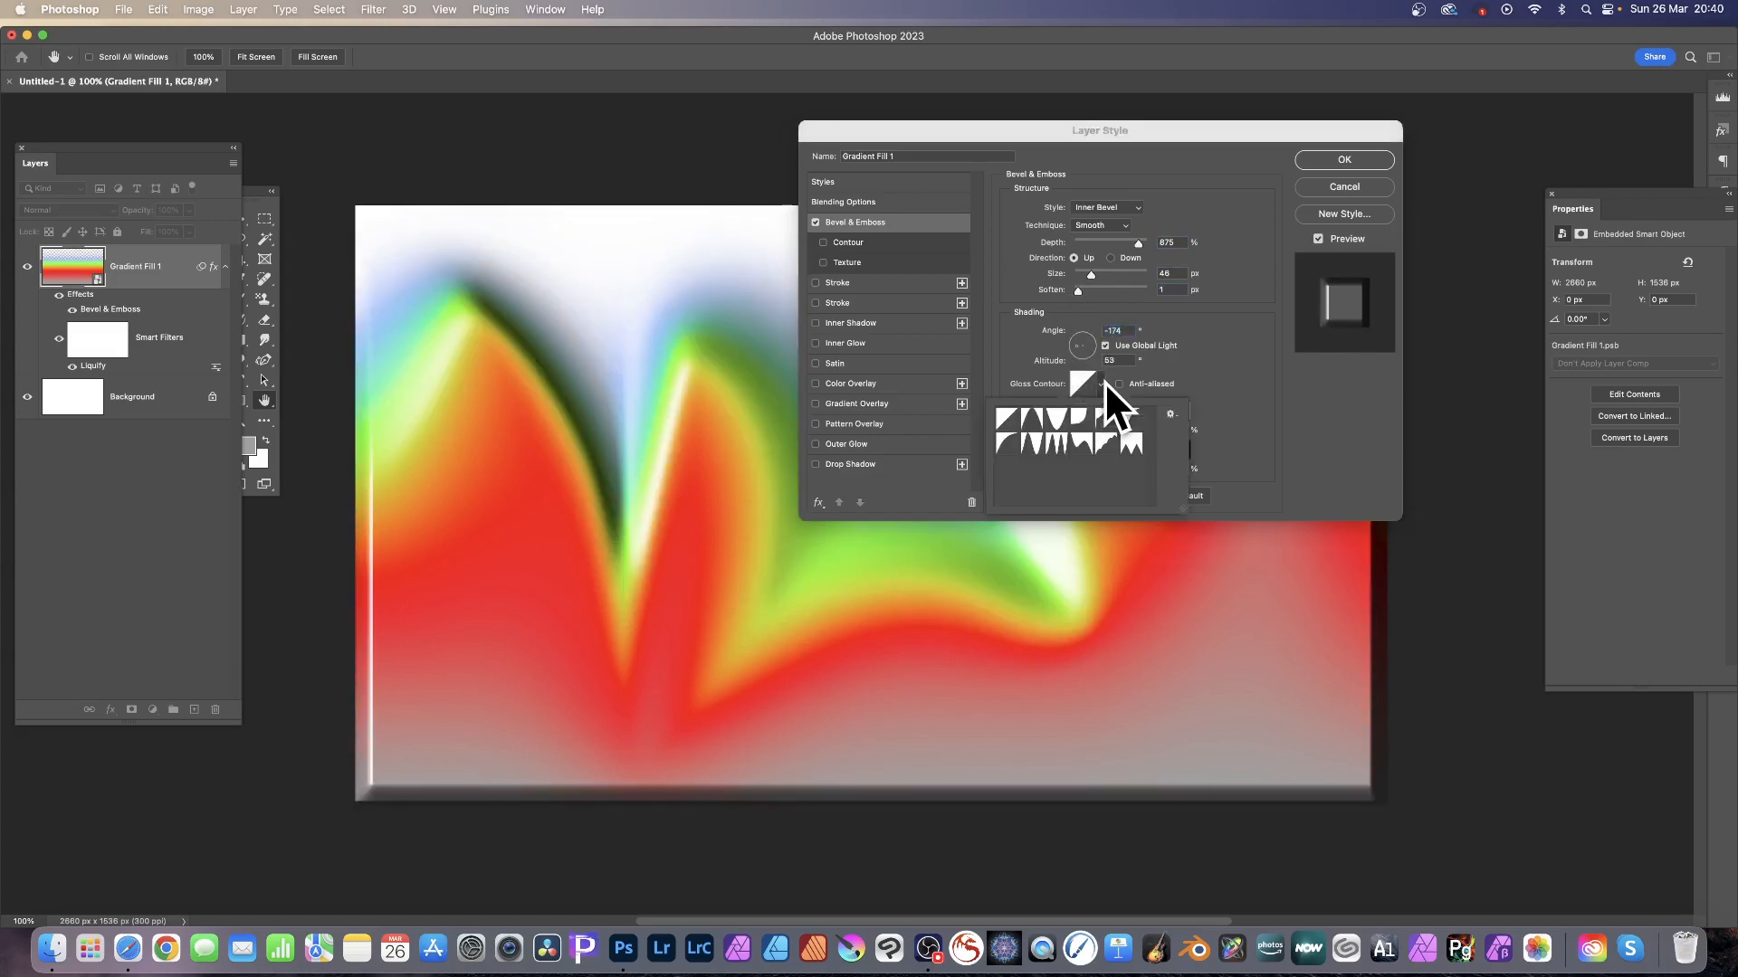
{"action": "left_click", "coordinate": [1032, 419]}
{"action": "left_click", "coordinate": [1056, 420]}
{"action": "left_click", "coordinate": [1035, 420]}
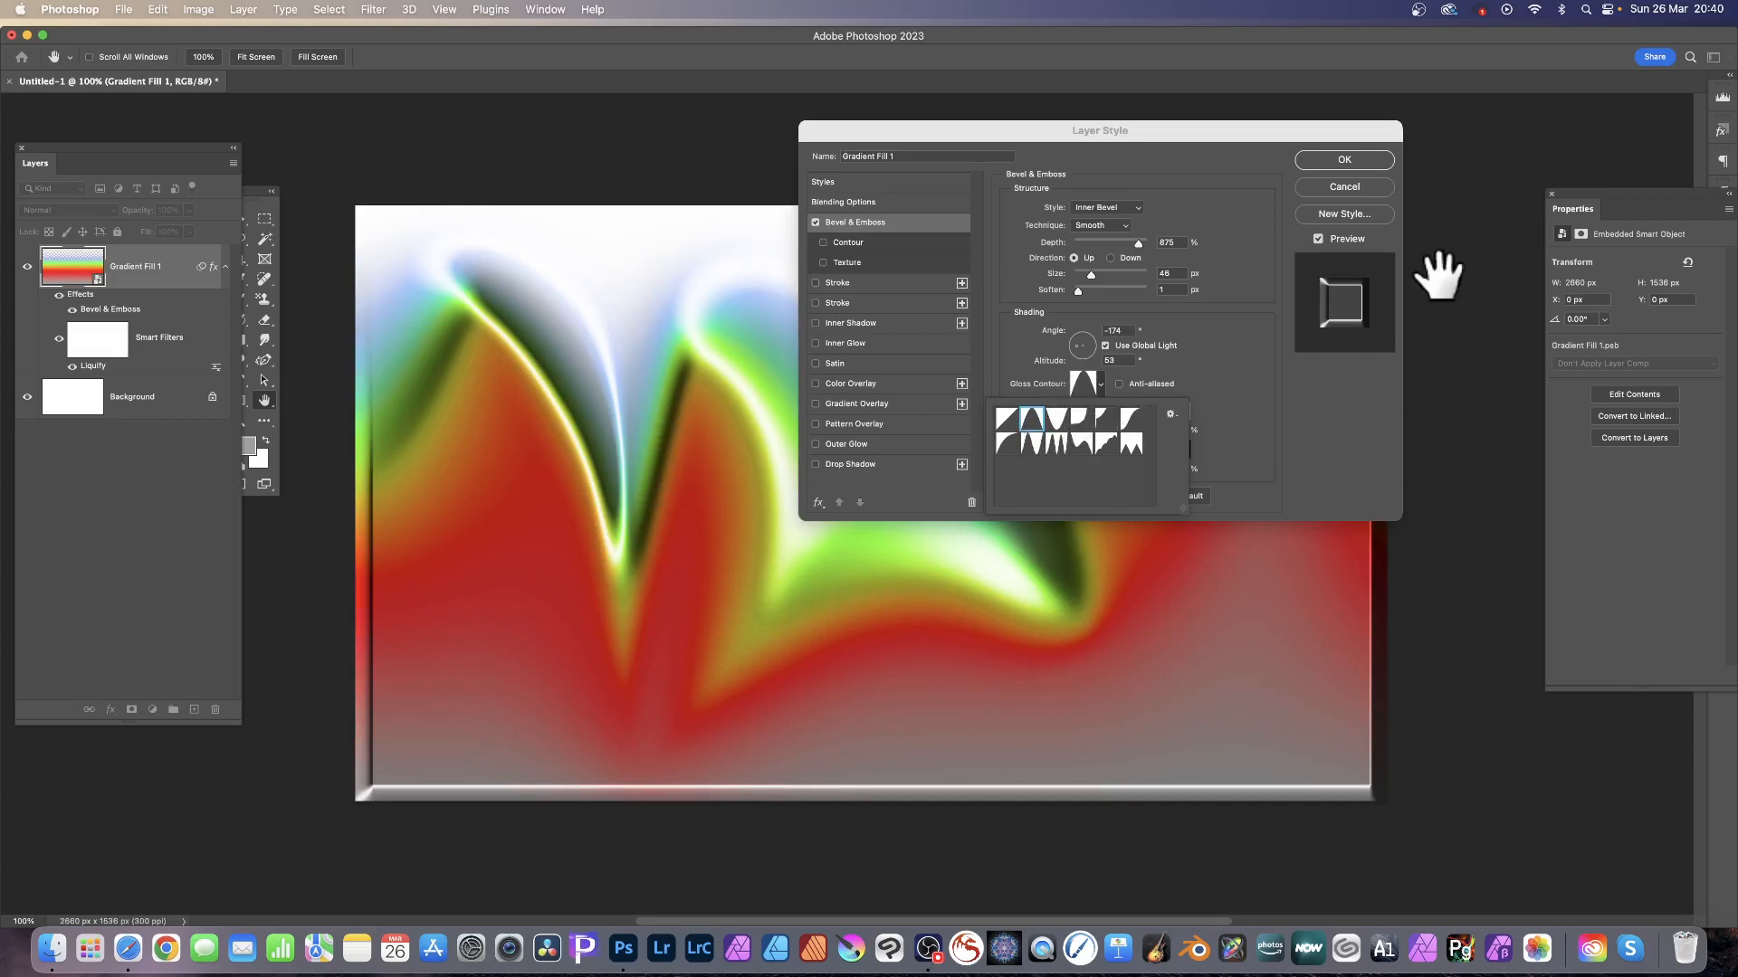
{"action": "left_click", "coordinate": [1274, 426]}
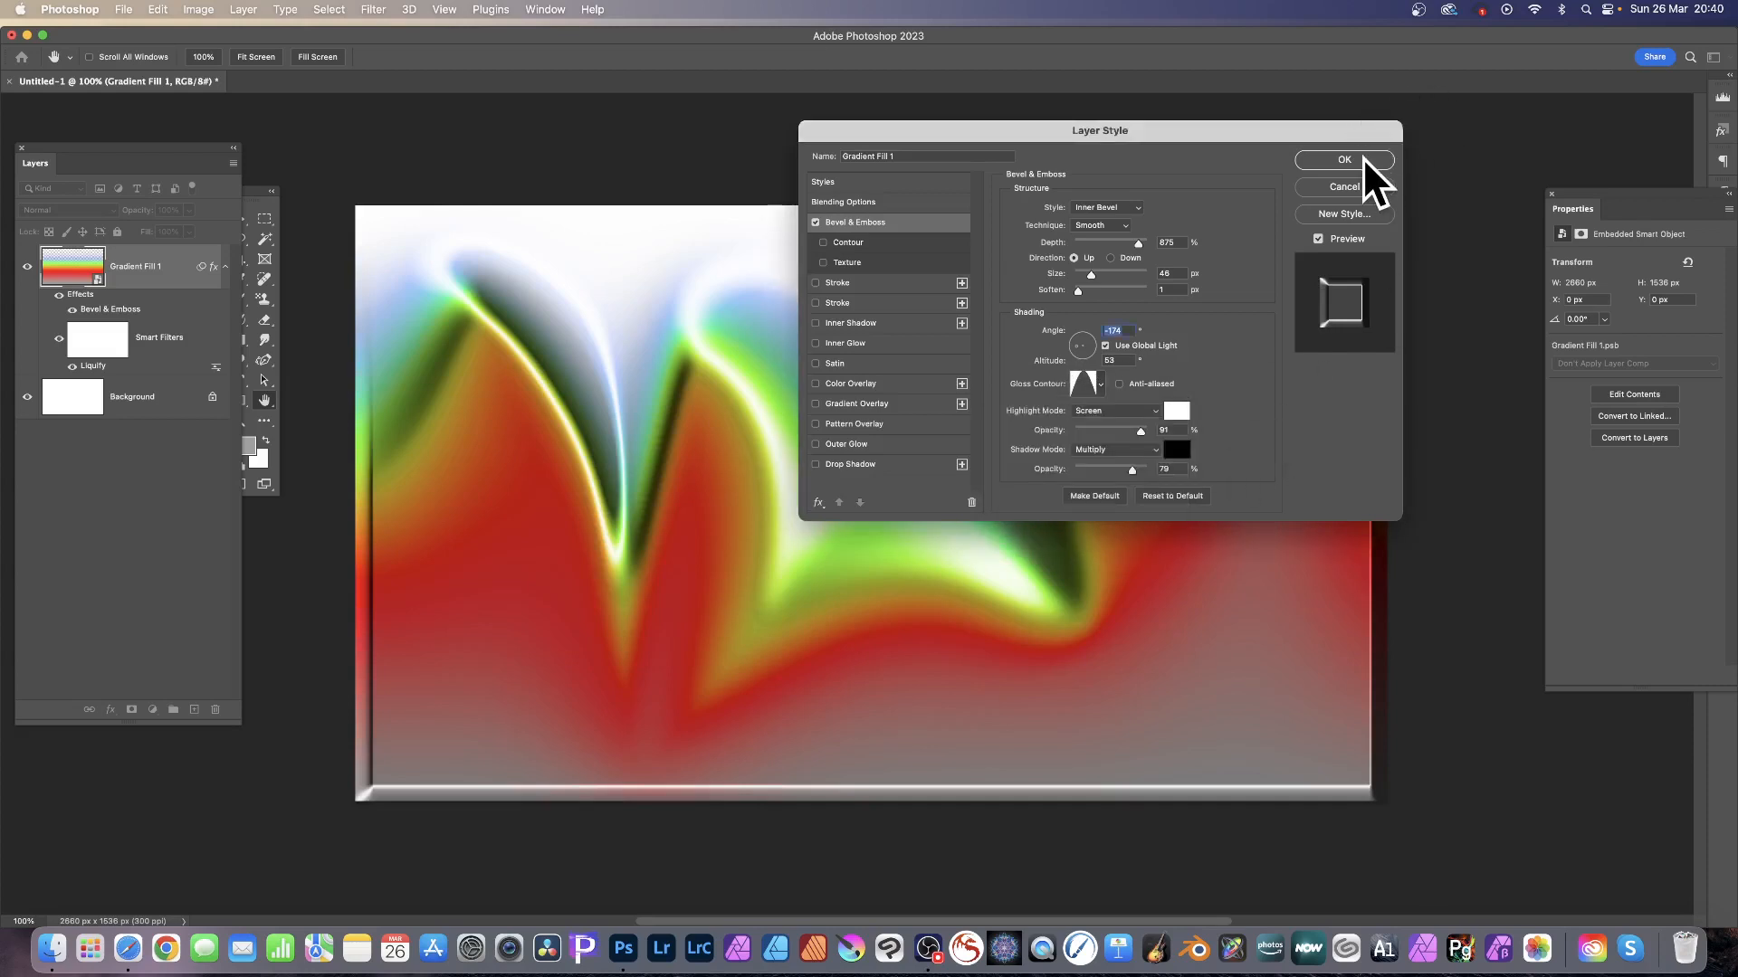
{"action": "left_click", "coordinate": [1361, 158]}
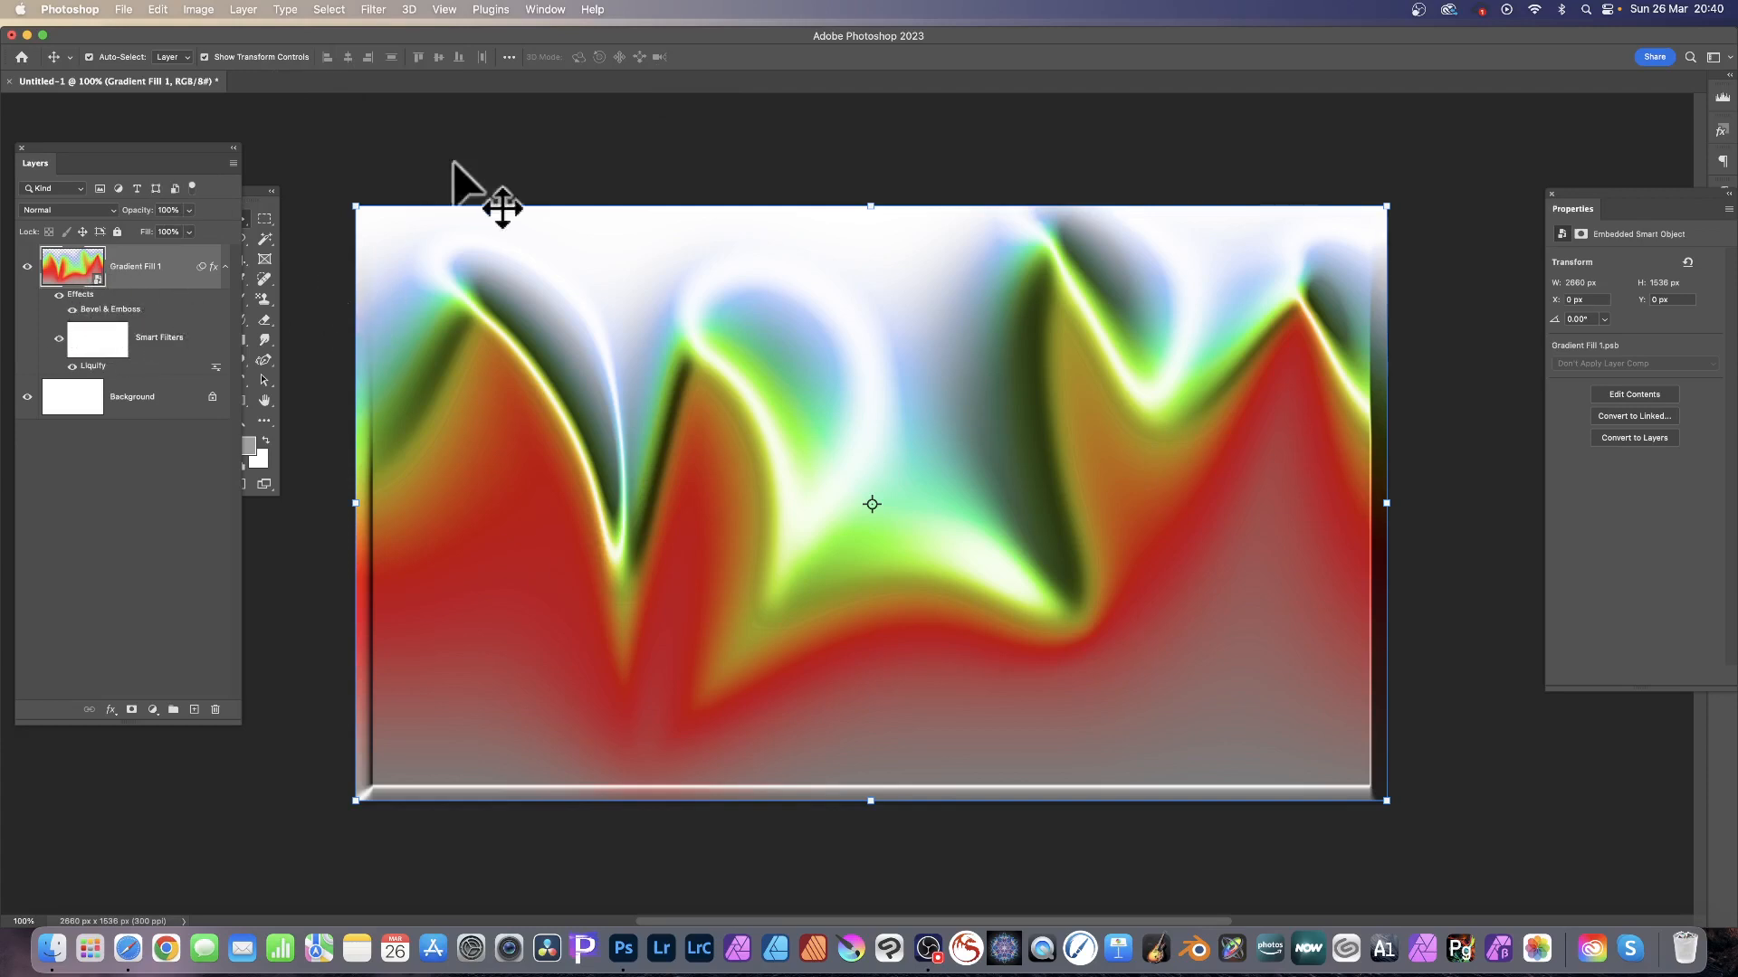
Step: Apply the Wave distortion to the gradient smart object with one Sine generator, wavelength 197 to 706 and amplitude 578 to 783
{"action": "left_click", "coordinate": [373, 10]}
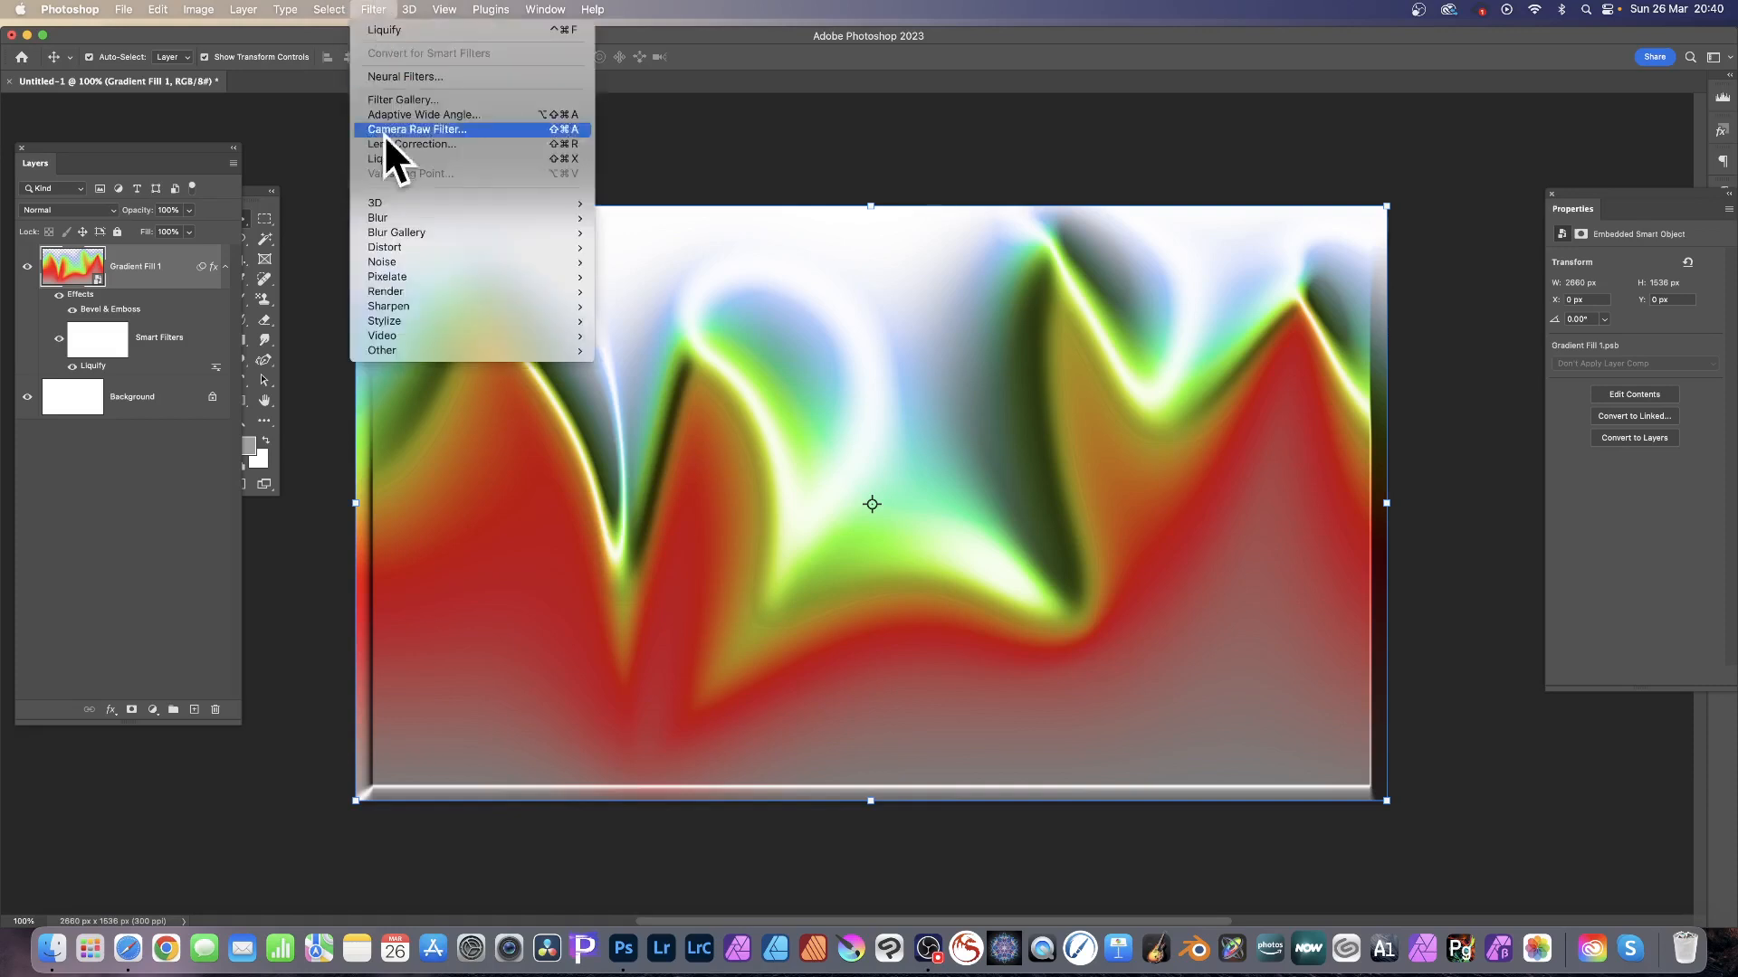
{"action": "mouse_move", "coordinate": [416, 247]}
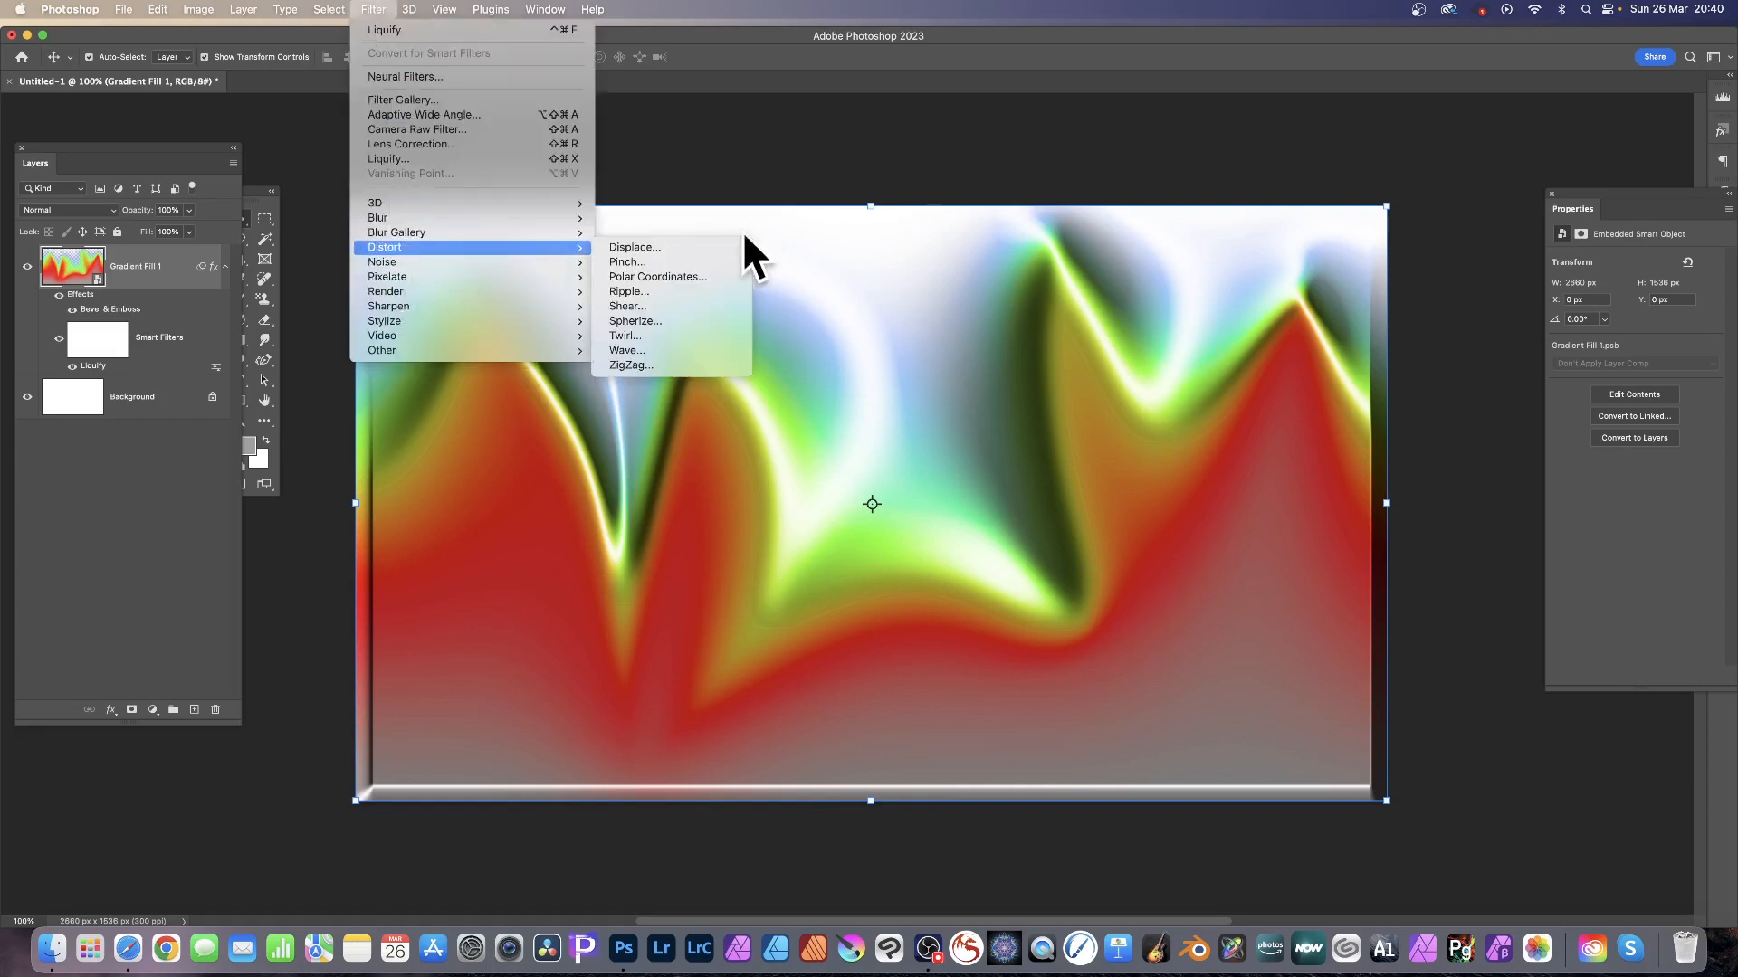
{"action": "left_click", "coordinate": [673, 351]}
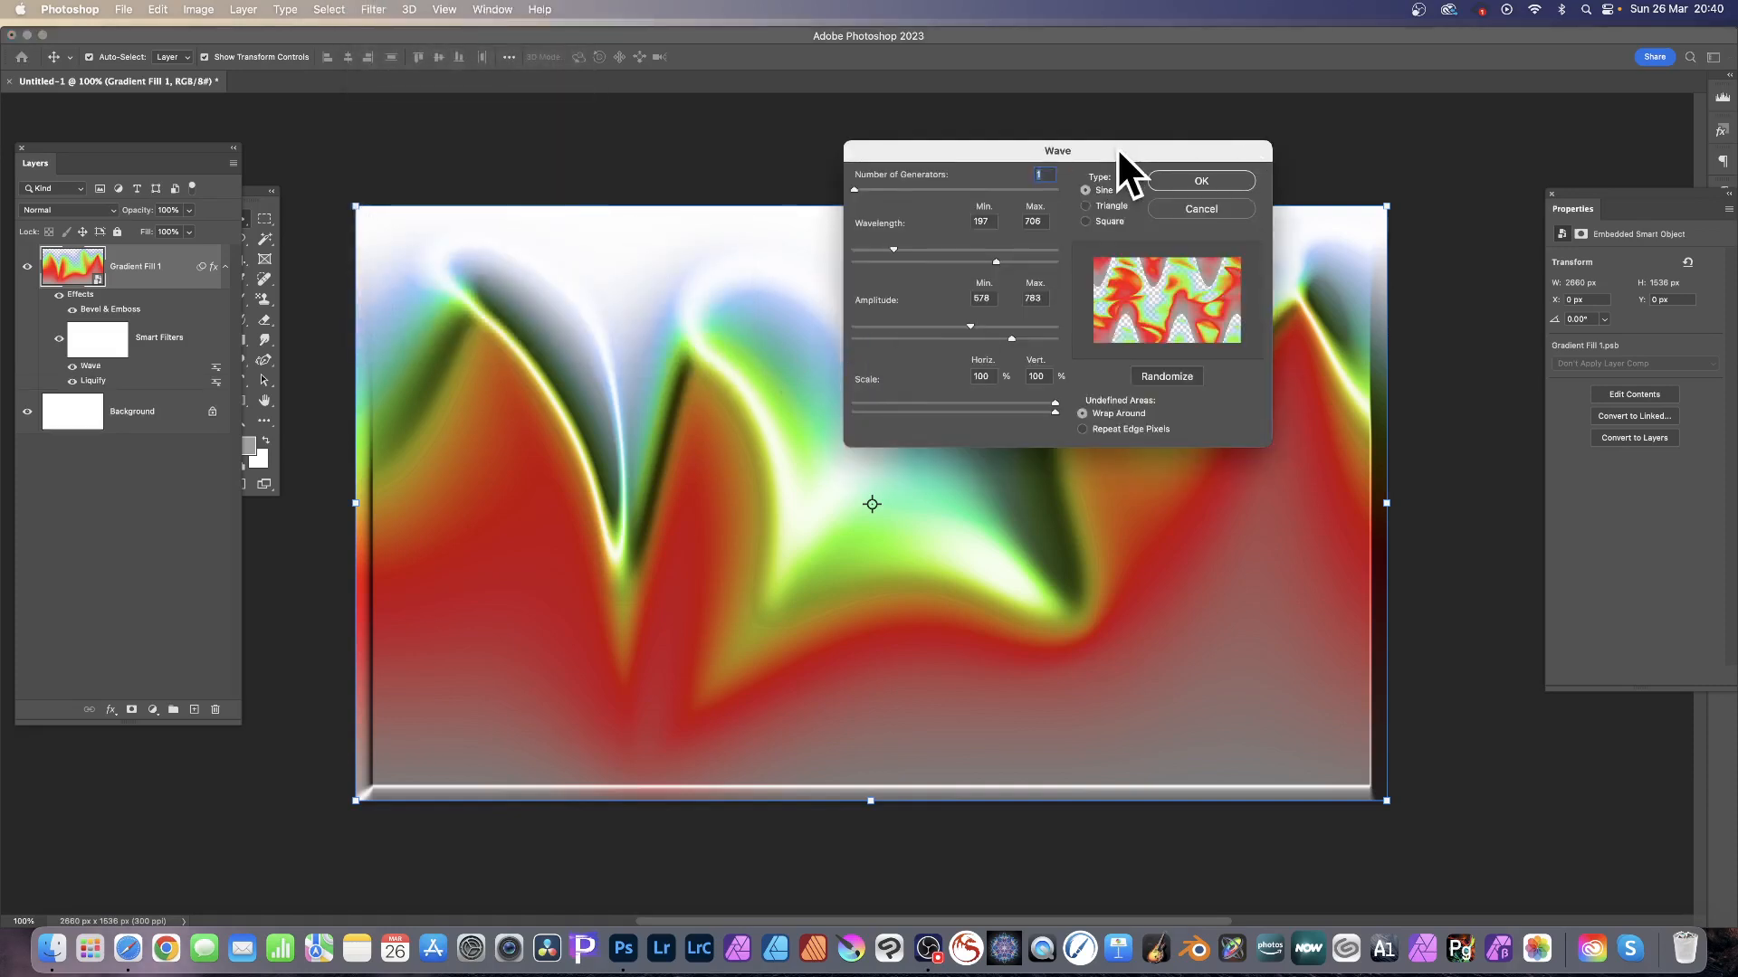
{"action": "left_click_drag", "start_coordinate": [1116, 146], "coordinate": [866, 150]}
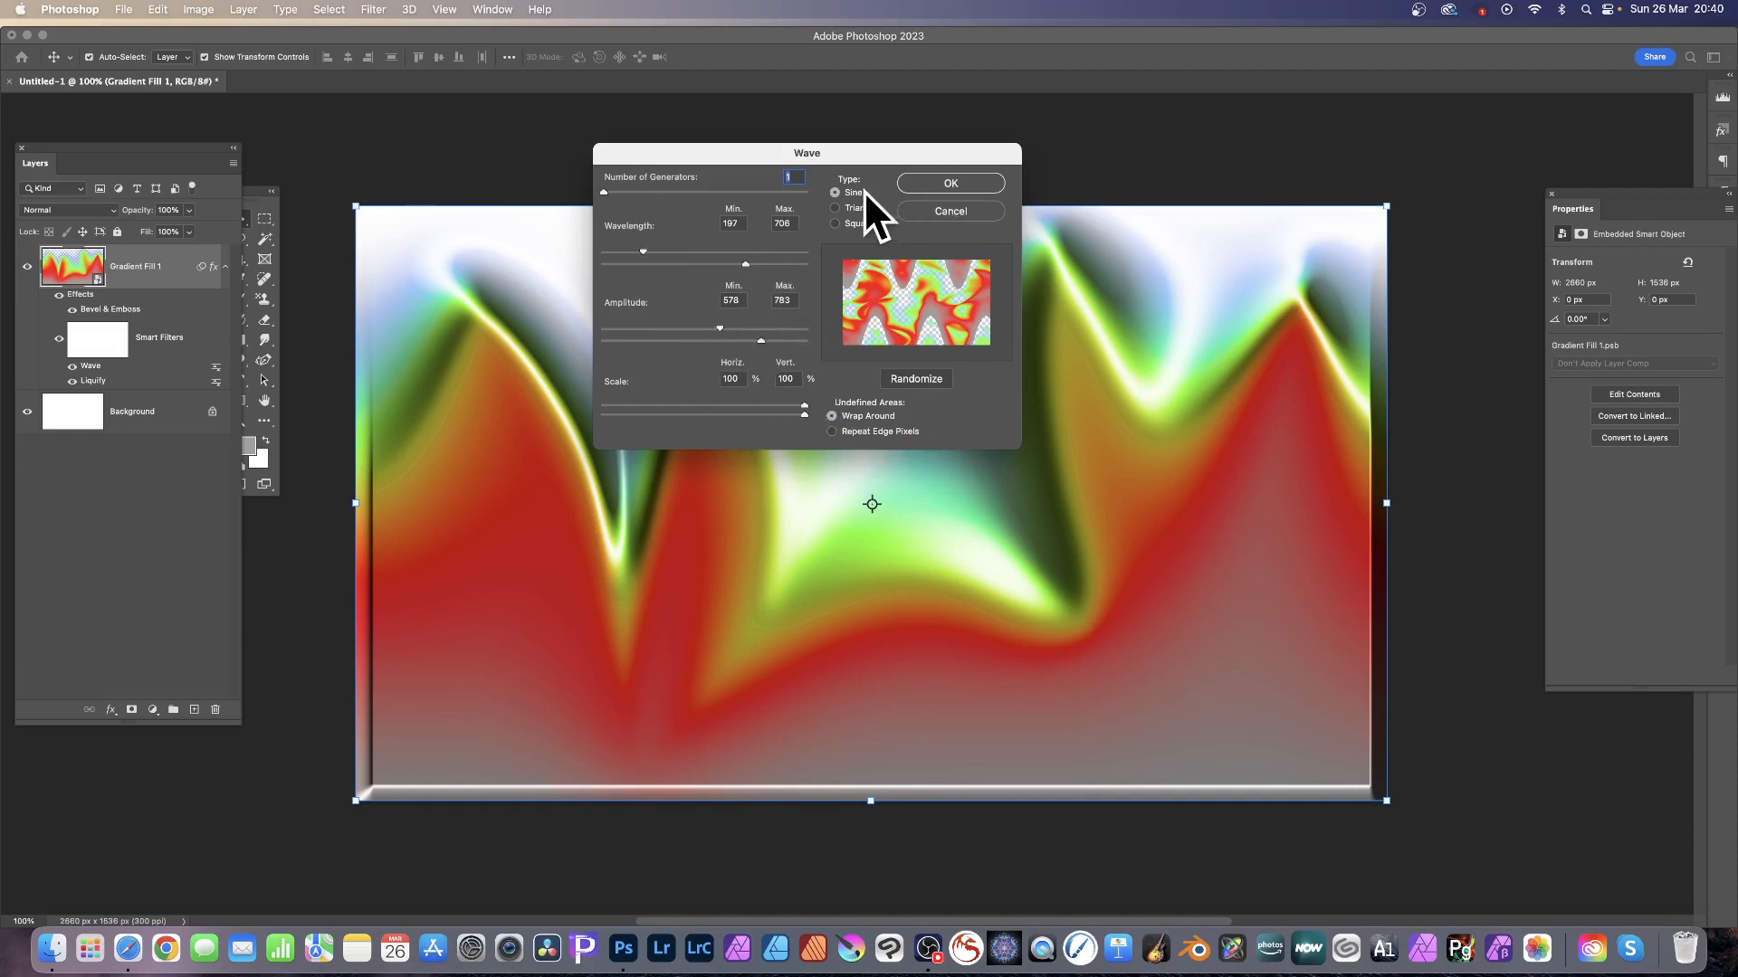
{"action": "left_click", "coordinate": [948, 181]}
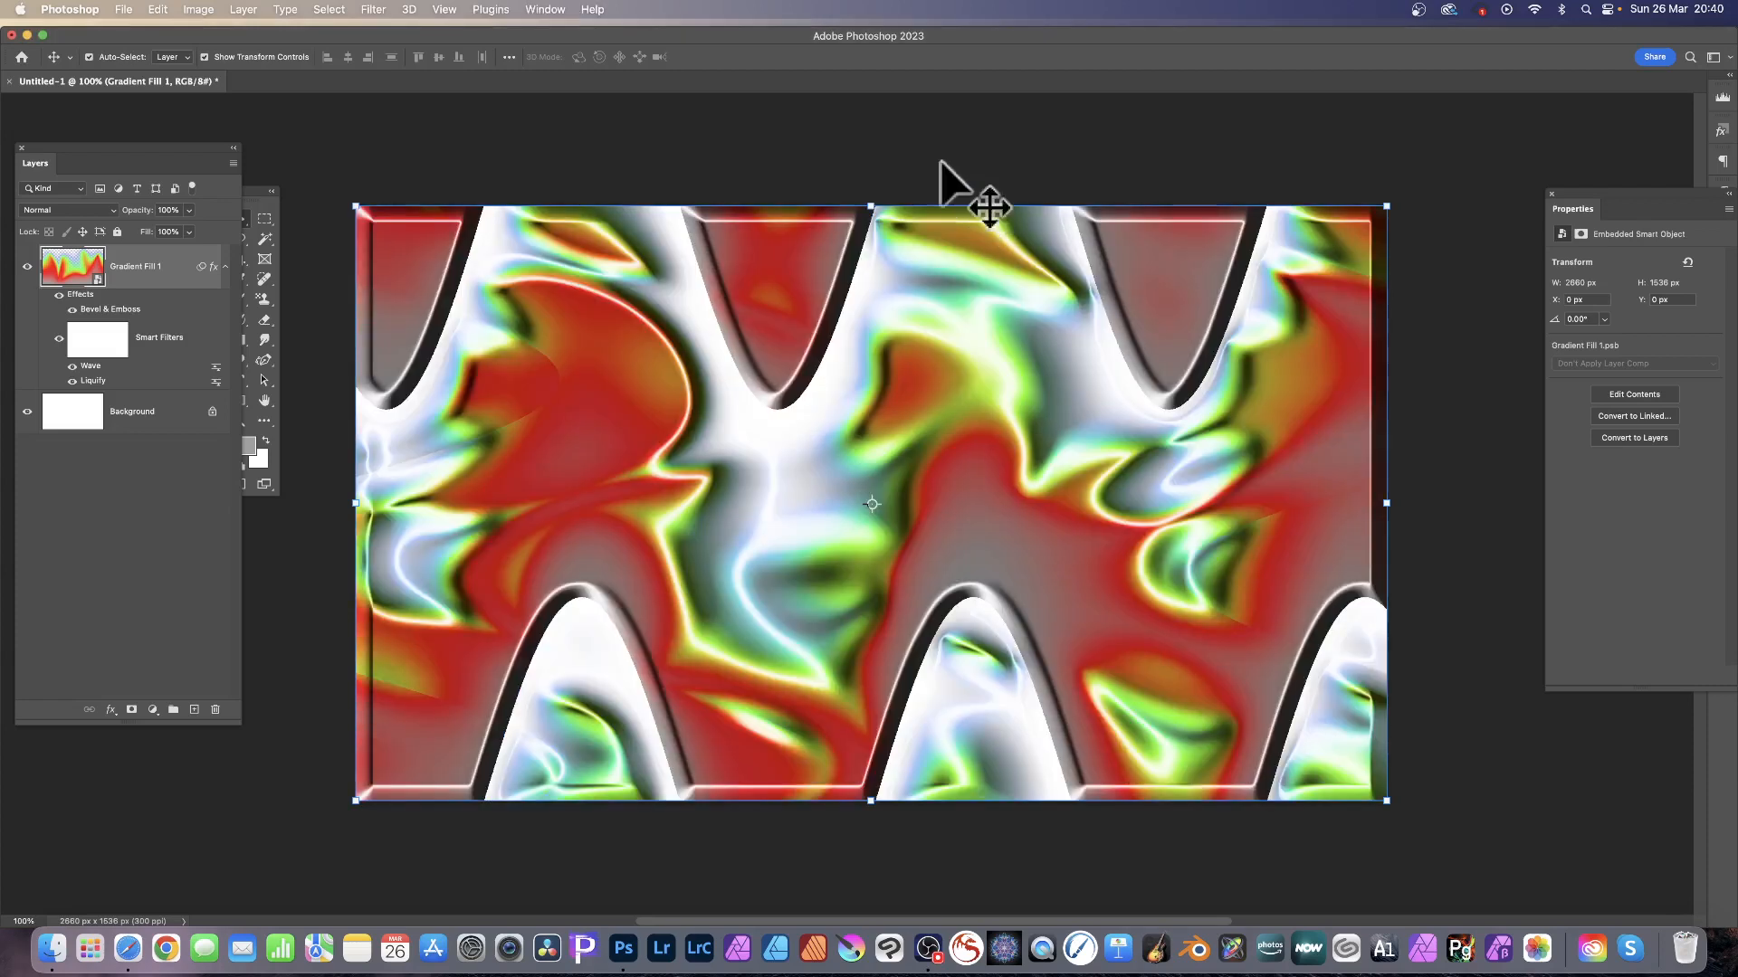
Step: Apply the Wave filter a second time with the same settings as an additional smart filter
{"action": "left_click", "coordinate": [373, 10]}
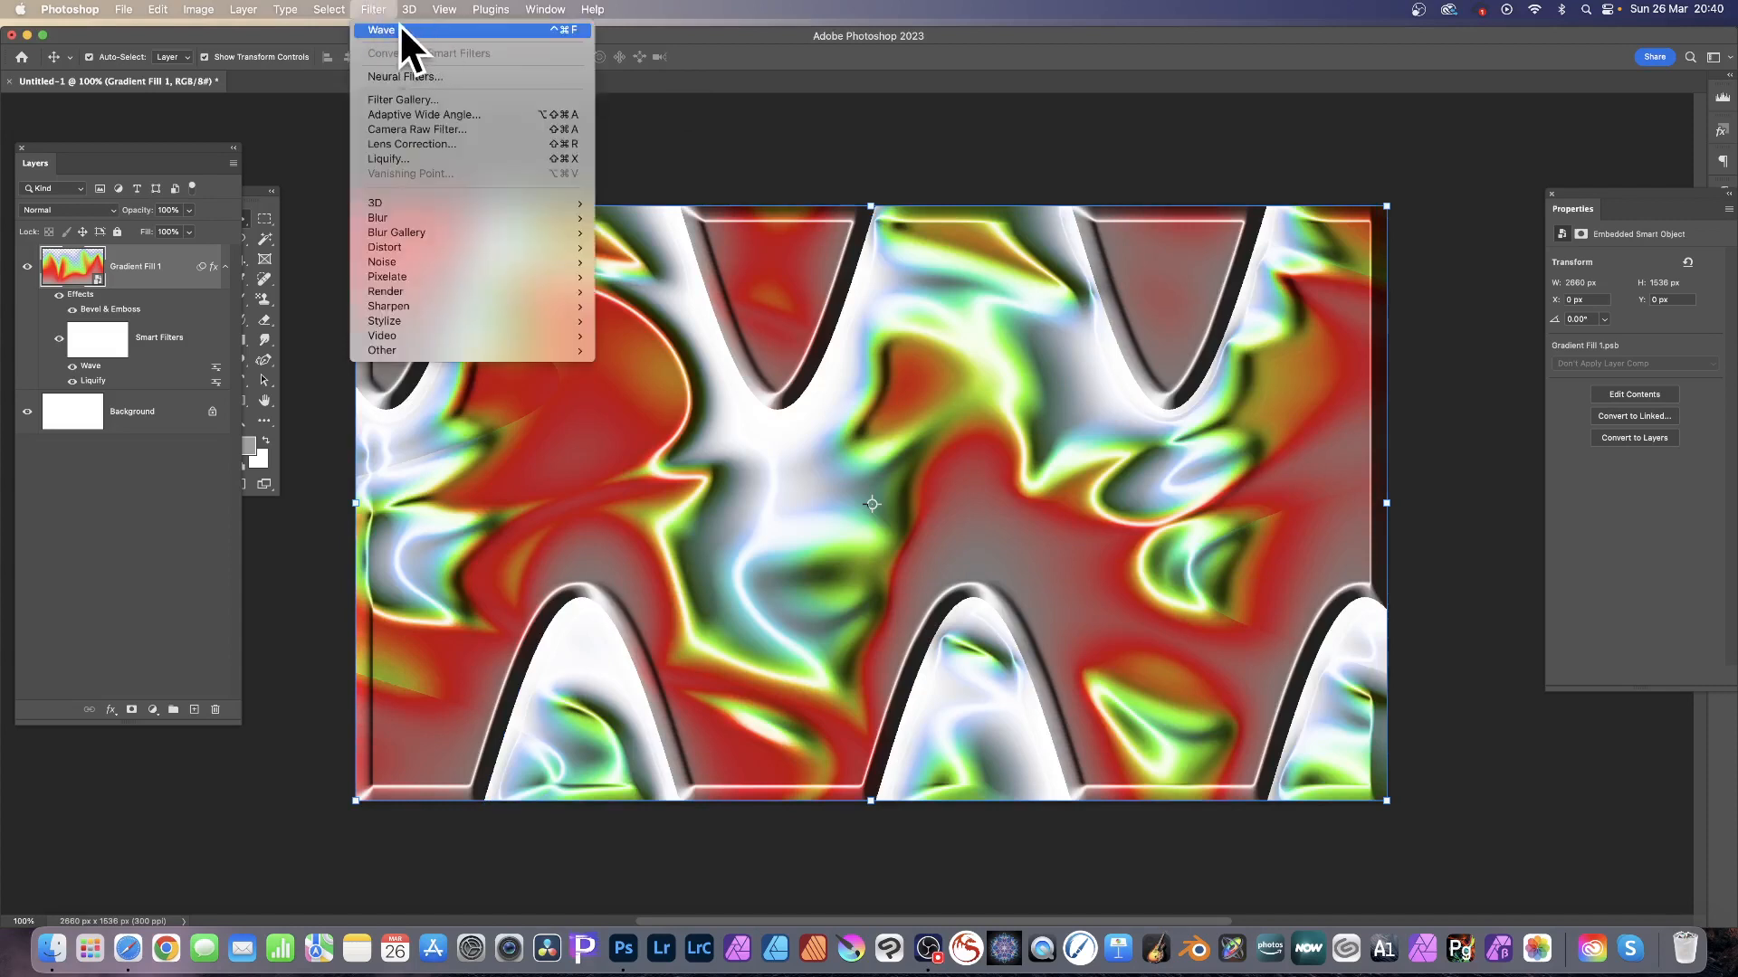
{"action": "left_click", "coordinate": [383, 30]}
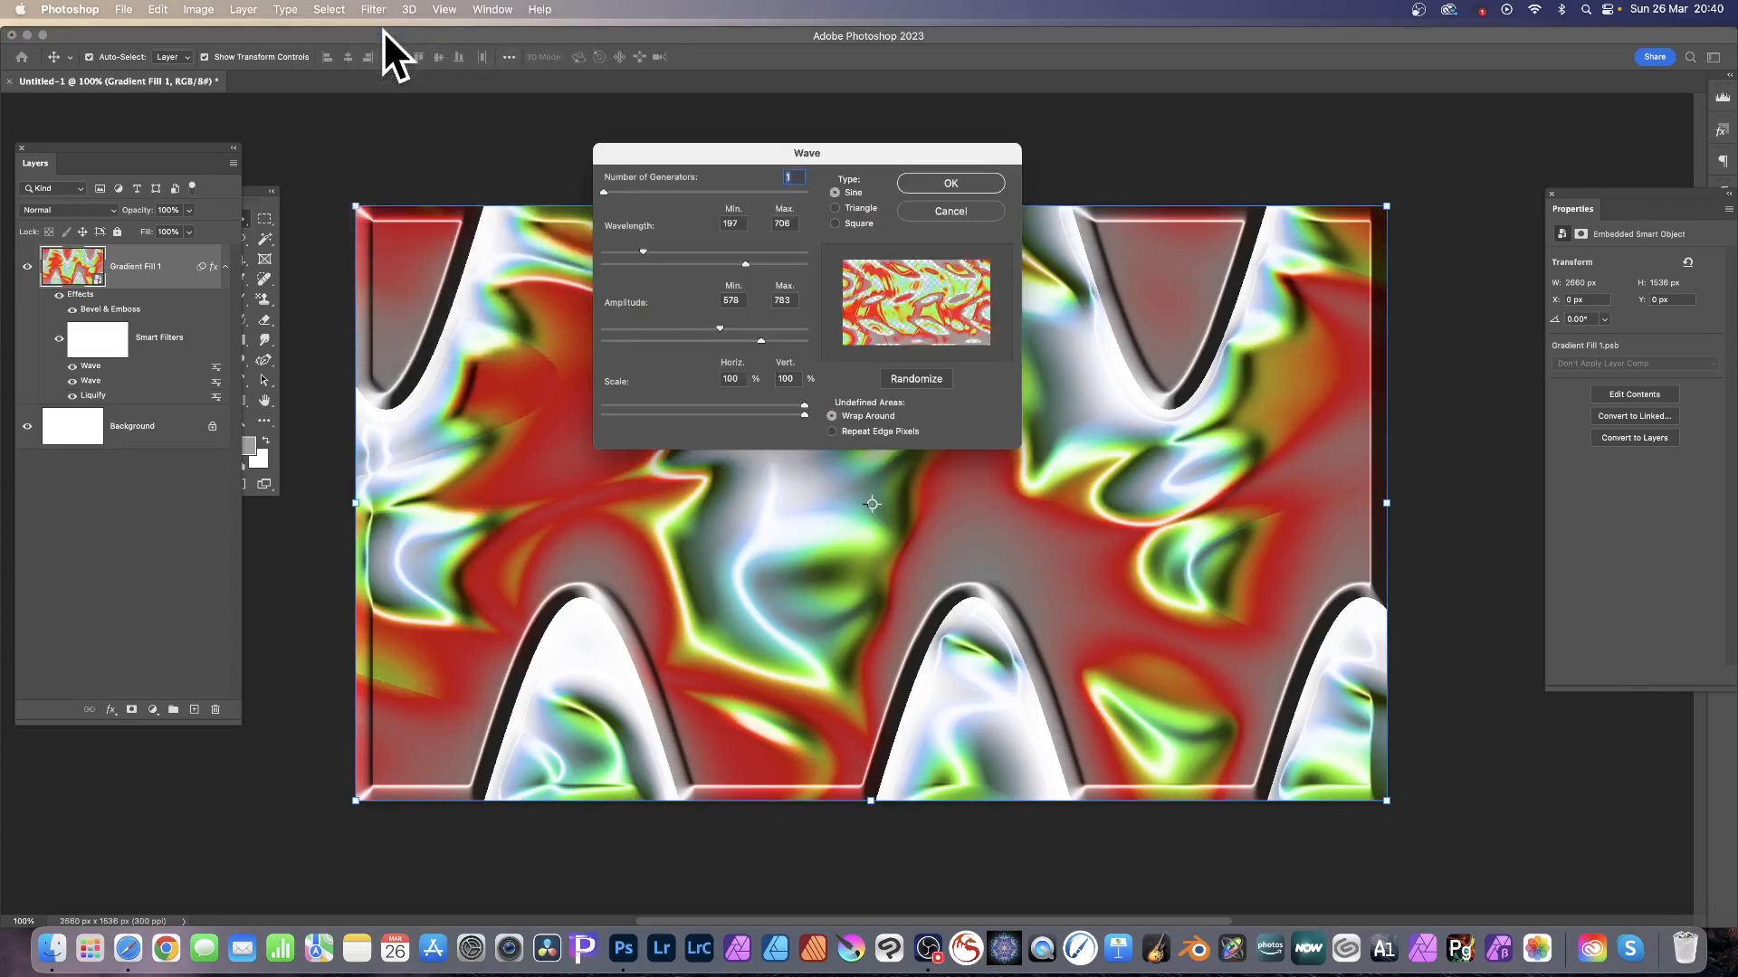
{"action": "left_click", "coordinate": [943, 179]}
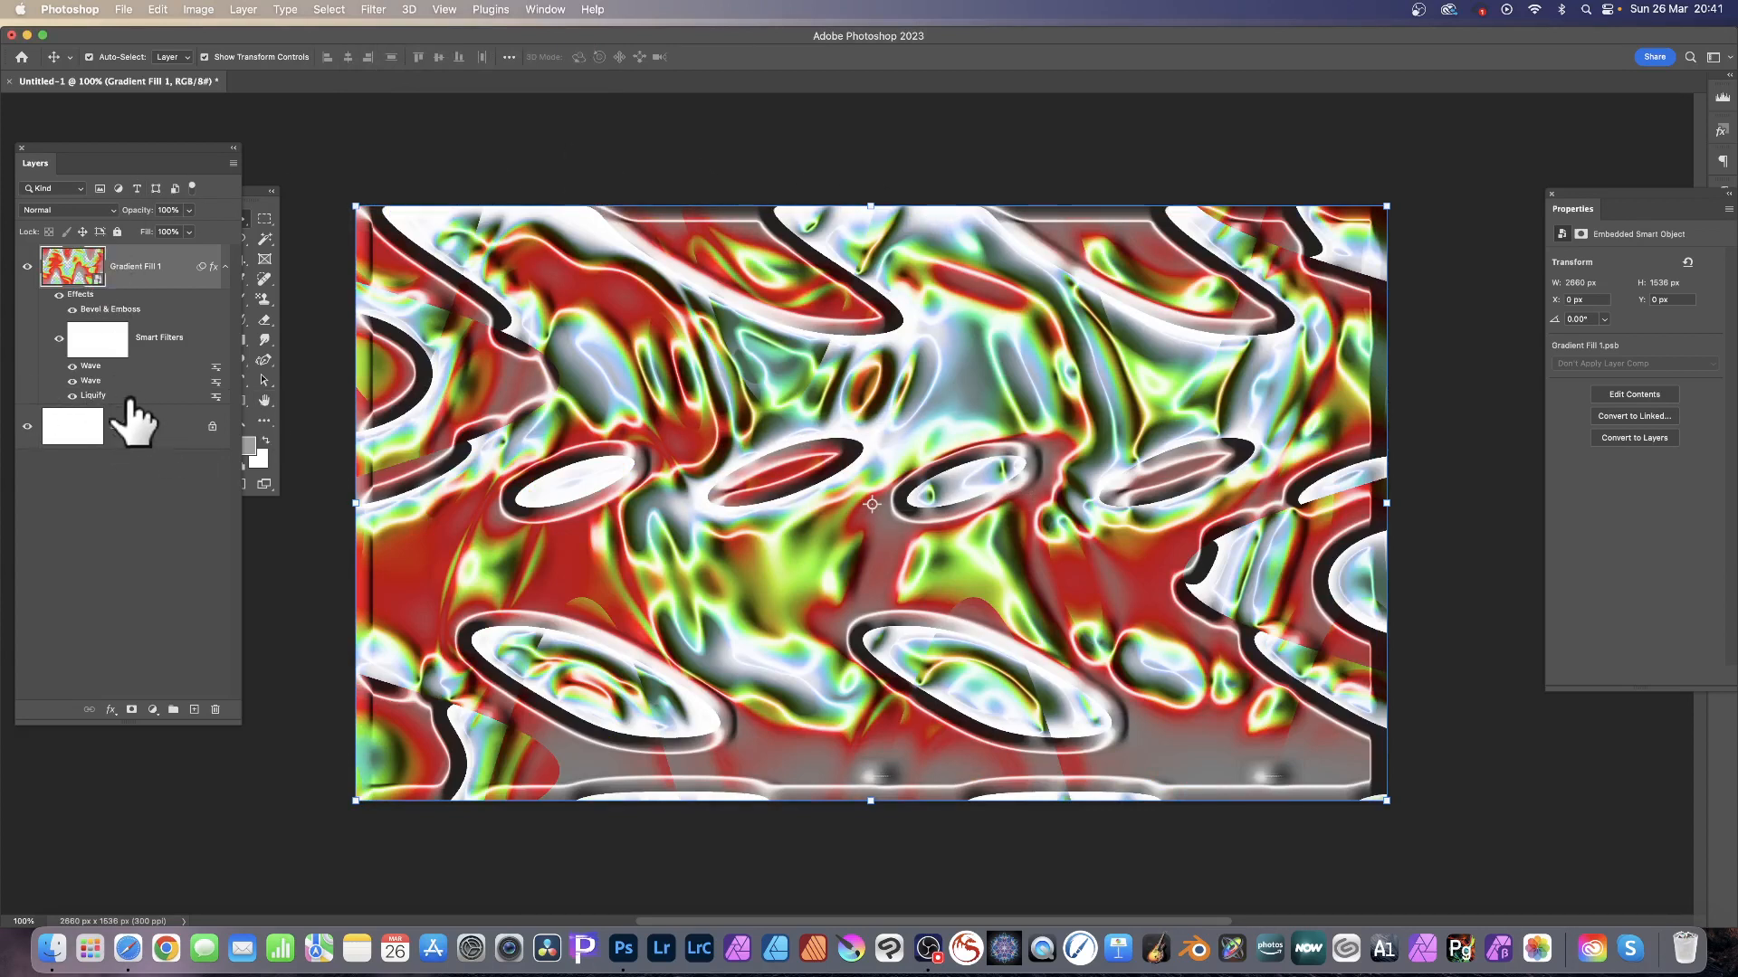
Step: Edit the existing Liquify smart filter, pushing the pale area right of center down into the red band, and apply the change
{"action": "double_click", "coordinate": [94, 395]}
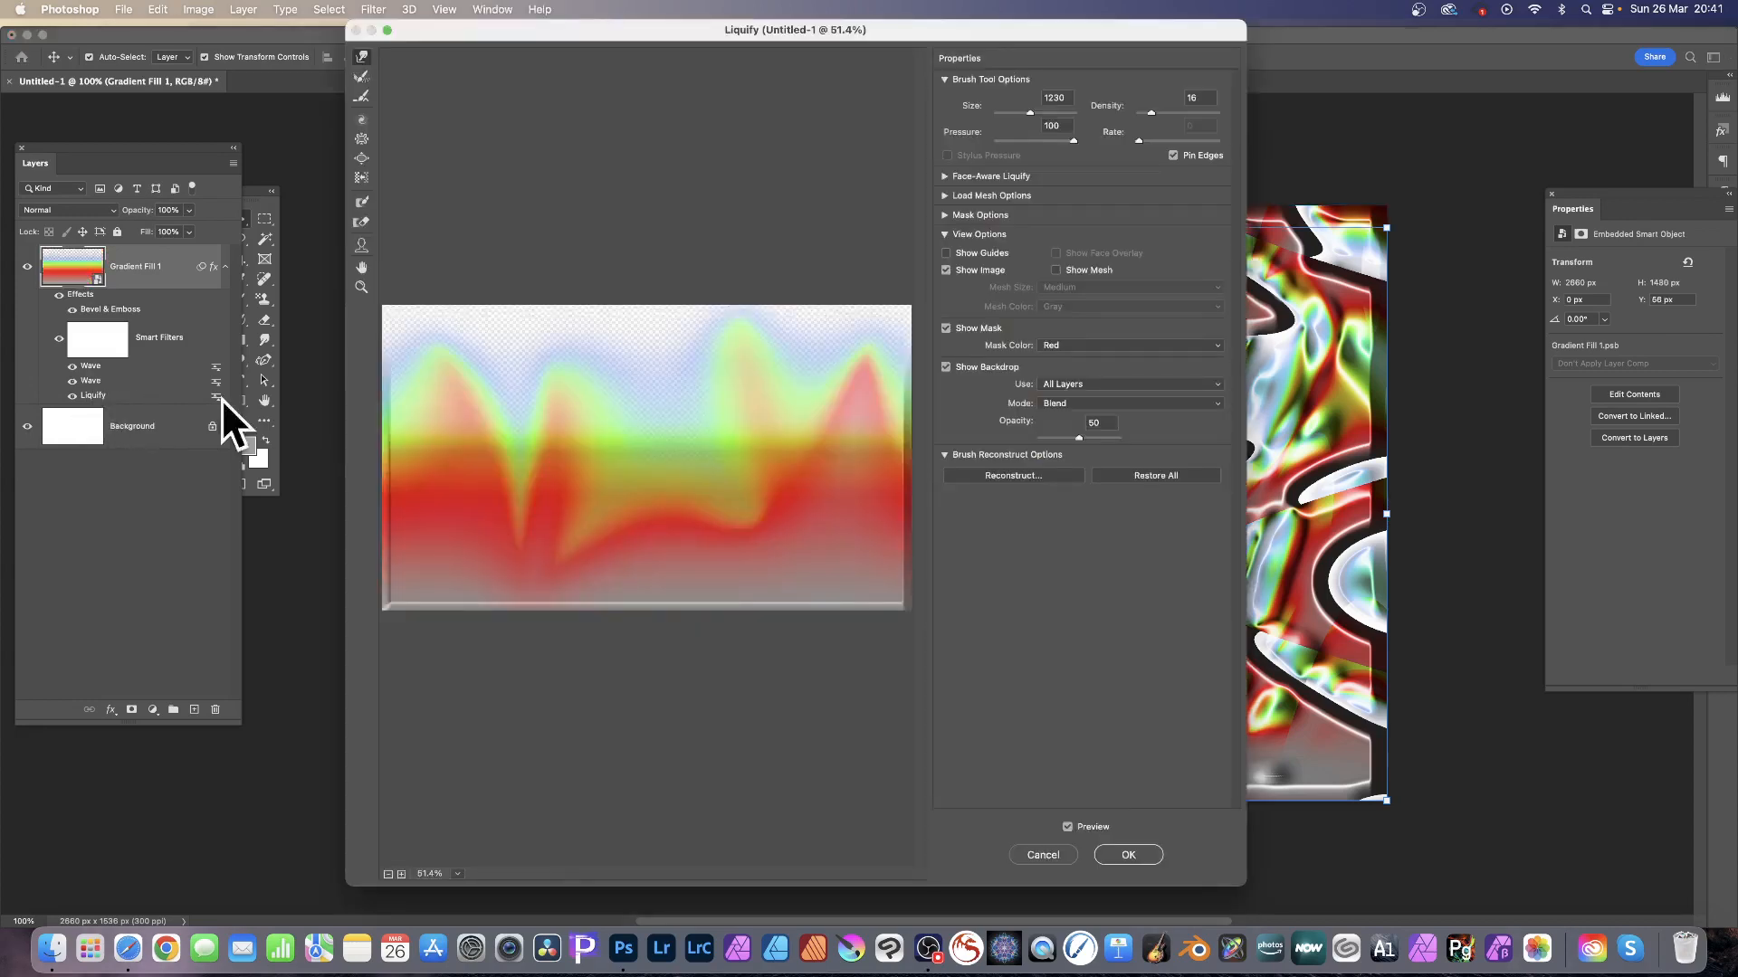
{"action": "mouse_move", "coordinate": [626, 347]}
{"action": "left_mouse_down"}
{"action": "mouse_move", "coordinate": [622, 329]}
{"action": "mouse_move", "coordinate": [715, 497]}
{"action": "left_mouse_up"}
{"action": "left_click_drag", "start_coordinate": [683, 358], "coordinate": [712, 452]}
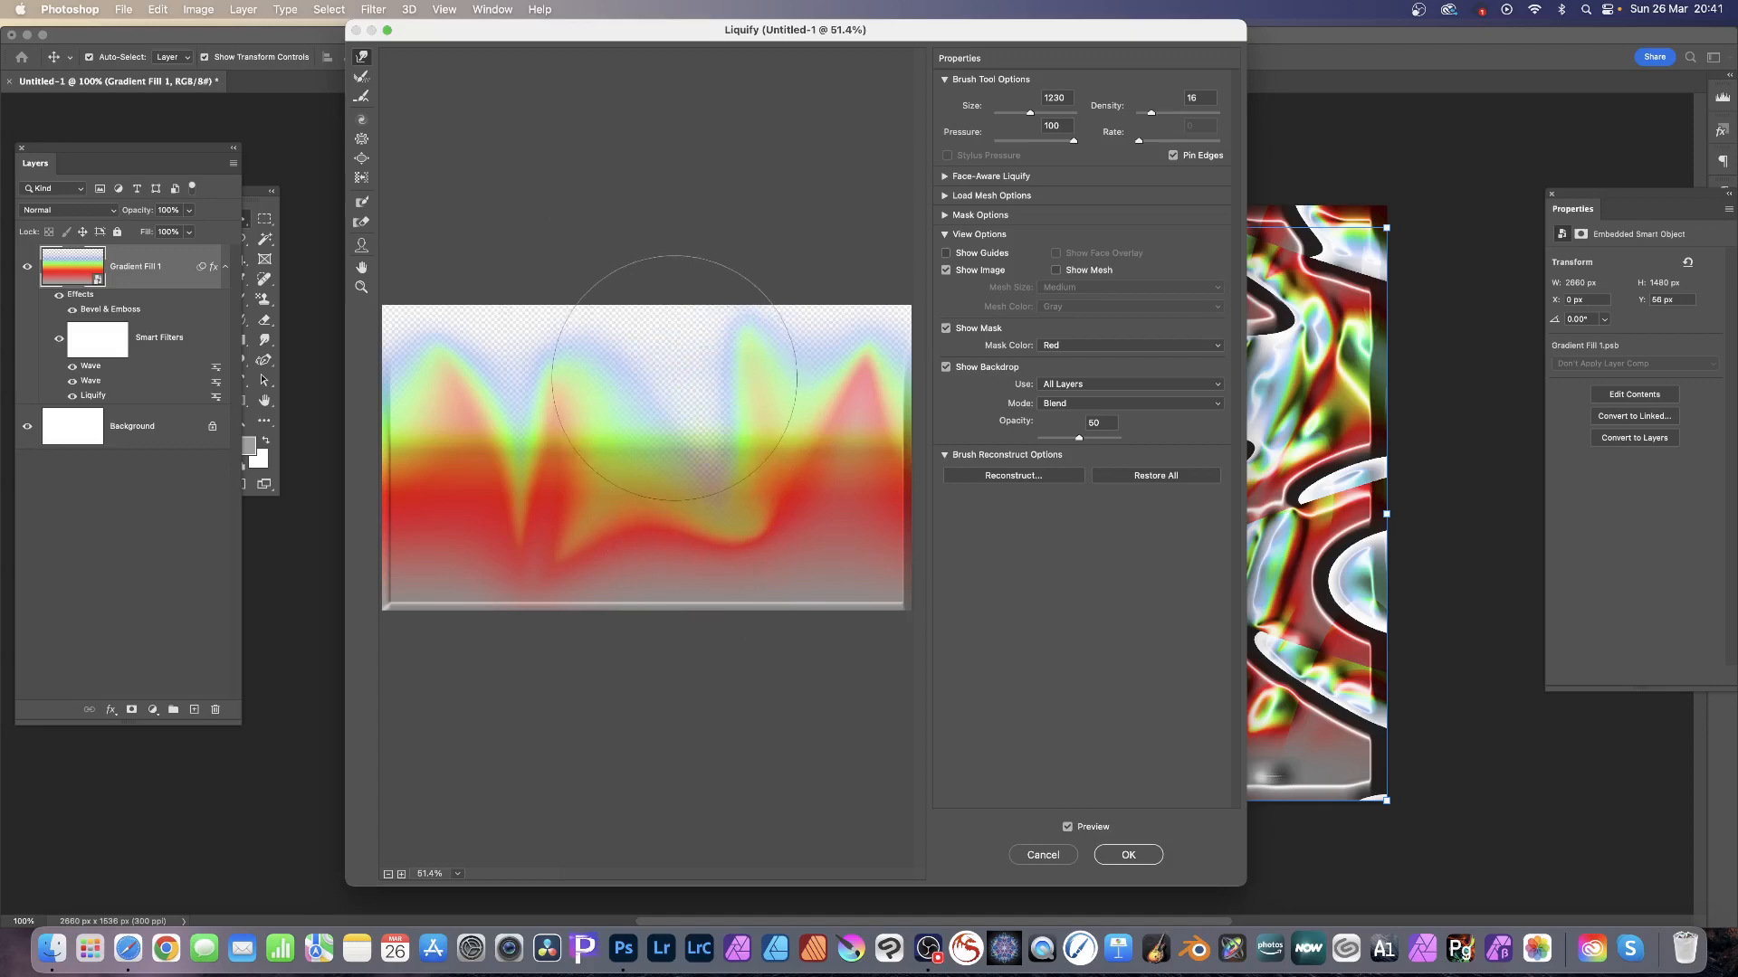
{"action": "mouse_move", "coordinate": [674, 328]}
{"action": "left_mouse_down"}
{"action": "mouse_move", "coordinate": [720, 435]}
{"action": "mouse_move", "coordinate": [729, 530]}
{"action": "left_mouse_up"}
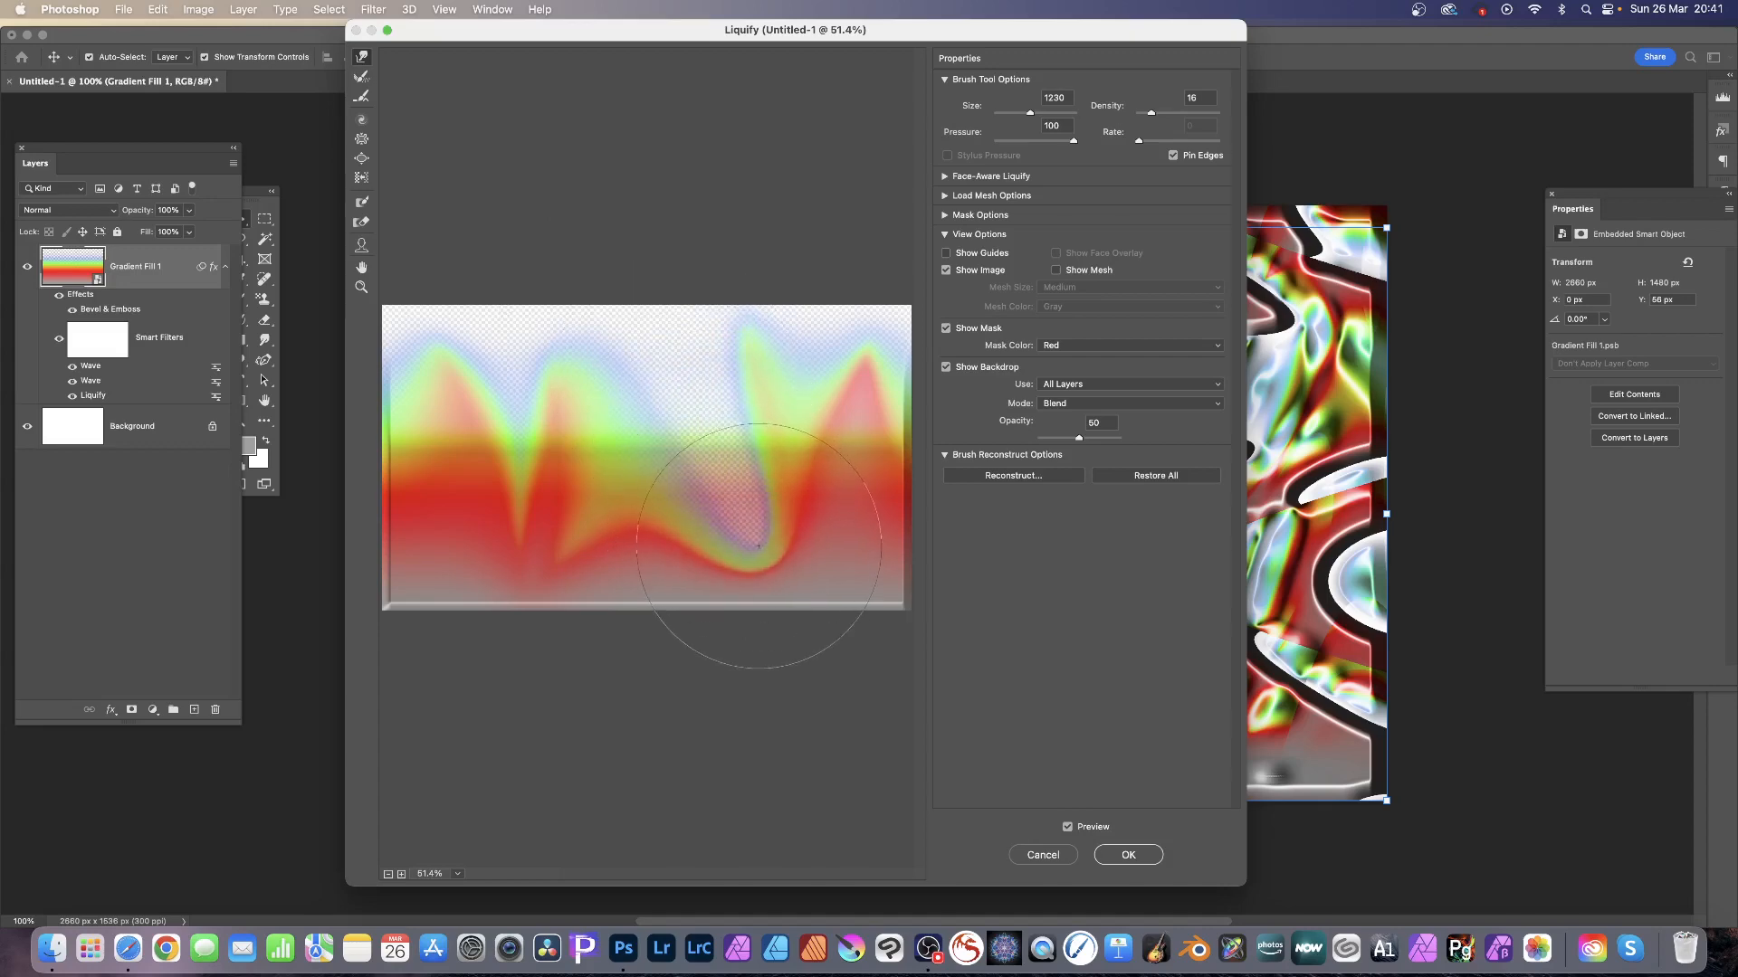
{"action": "left_click", "coordinate": [1151, 856]}
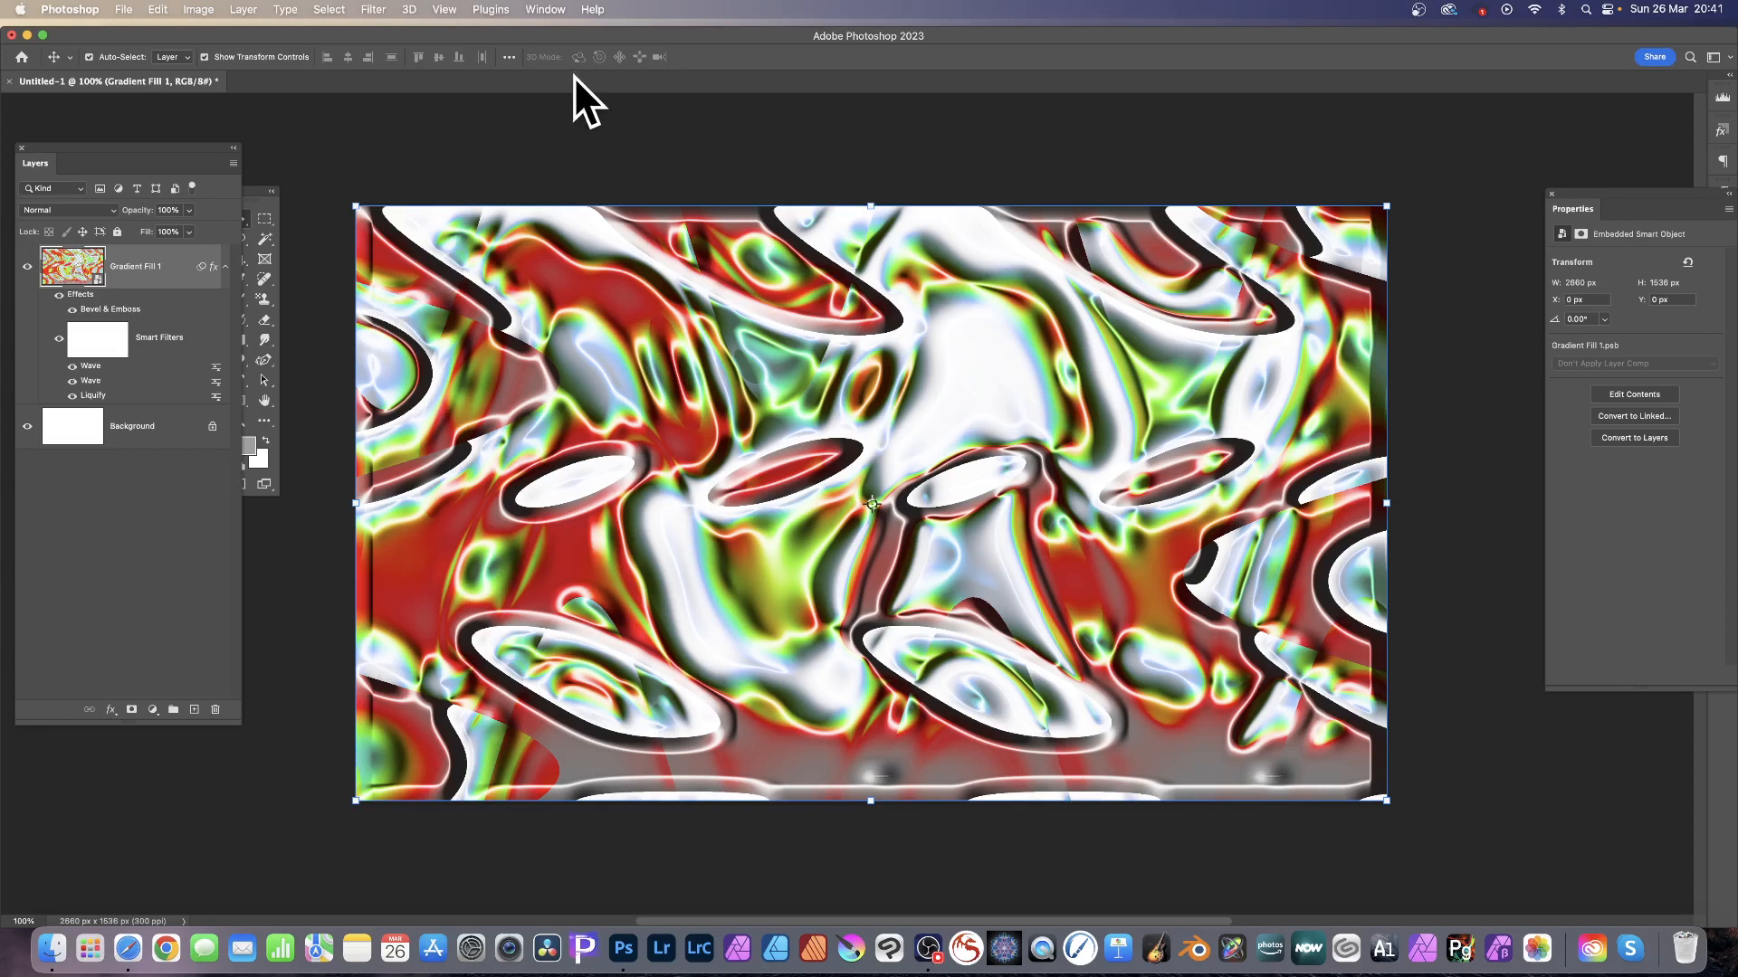
Step: Flatten the image and apply the Oil Paint filter with stylization 10, cleanliness 10, scale 7.4, bristle detail 10 and lighting off
{"action": "left_click", "coordinate": [242, 11]}
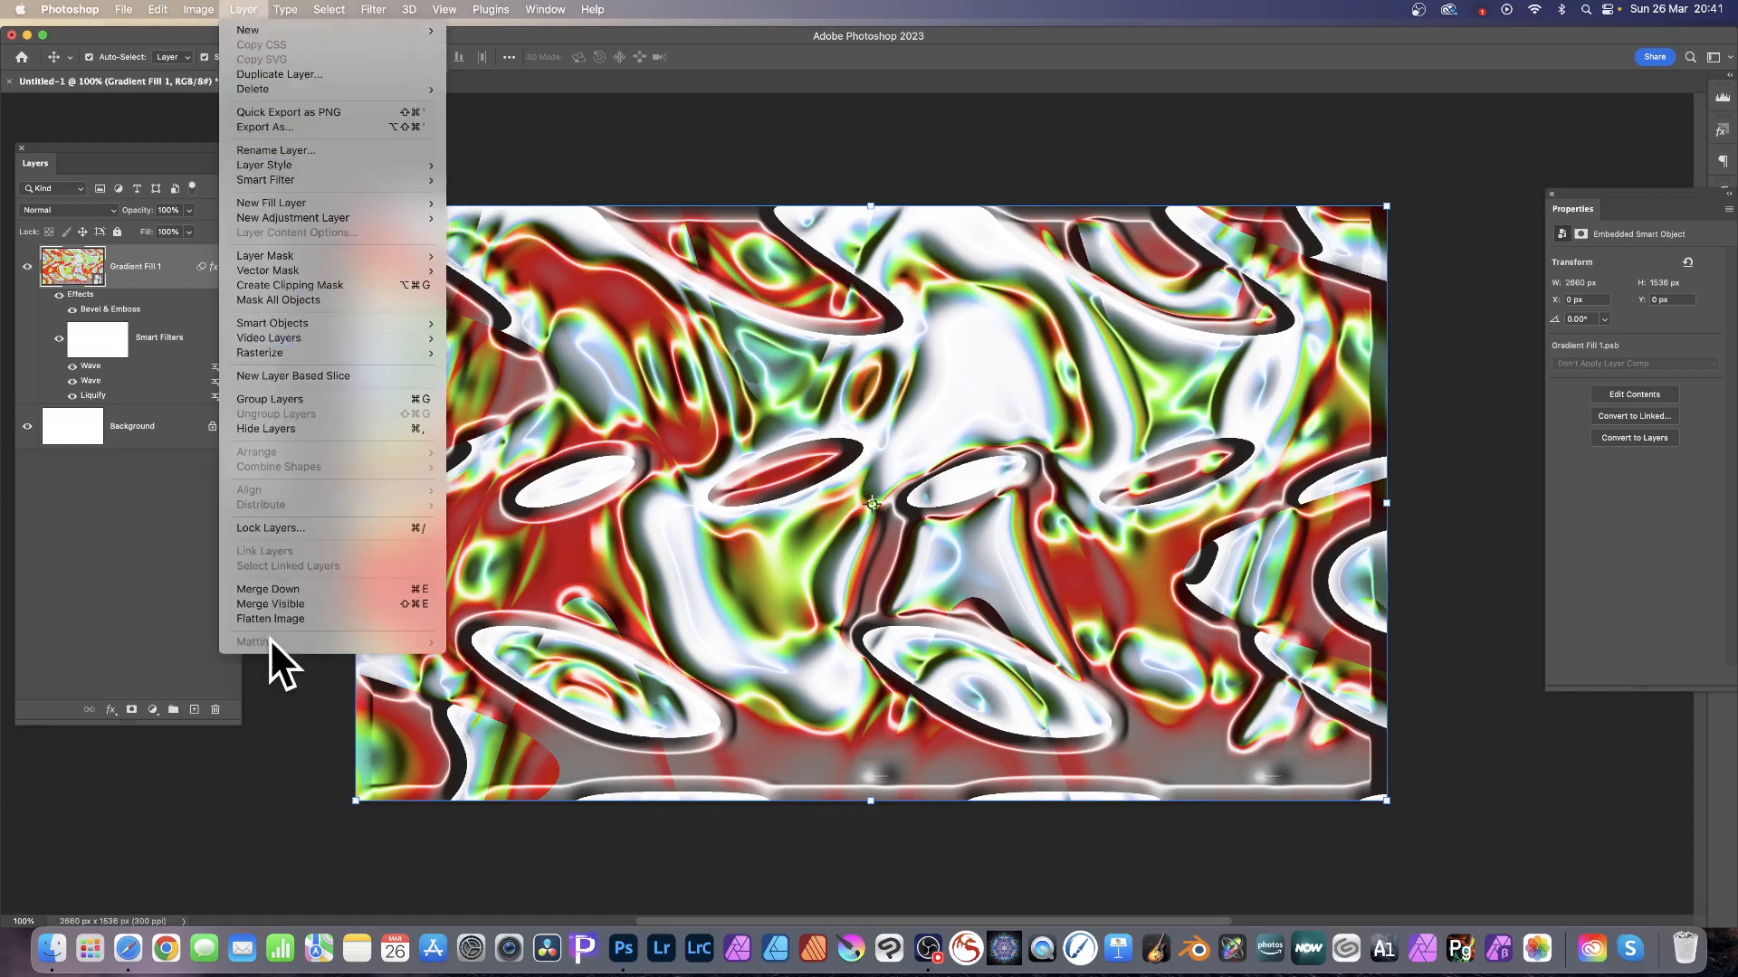
{"action": "left_click", "coordinate": [285, 615]}
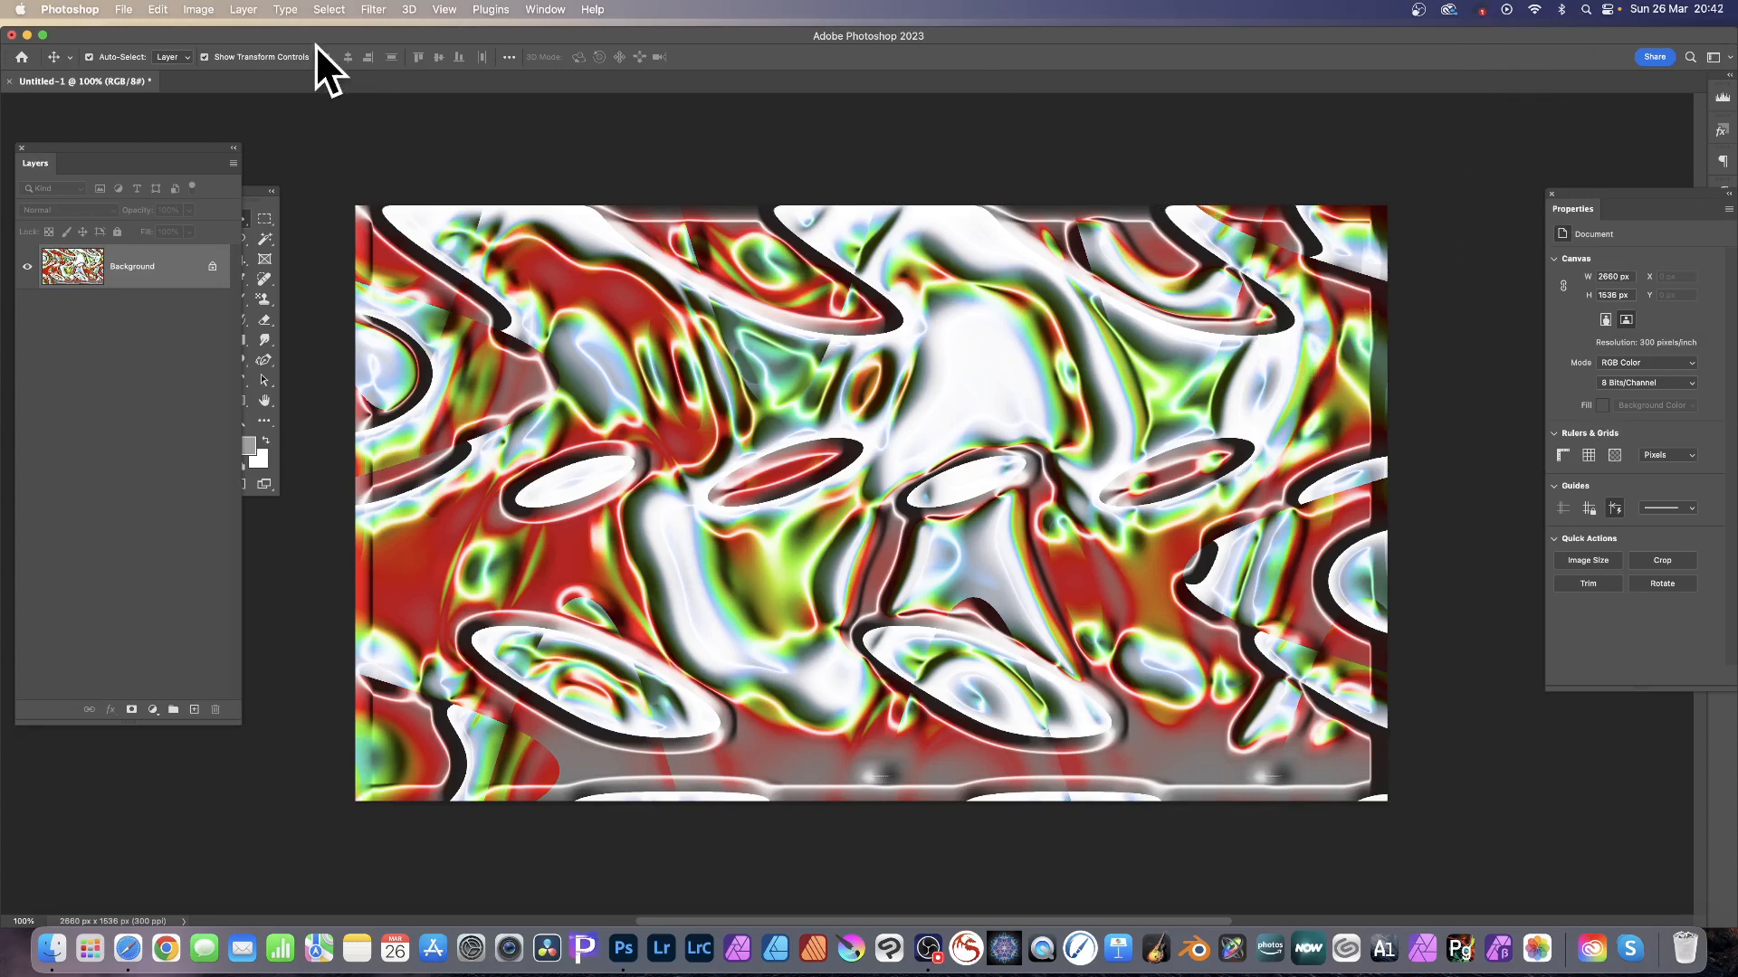
{"action": "left_click", "coordinate": [374, 10]}
{"action": "mouse_move", "coordinate": [427, 320]}
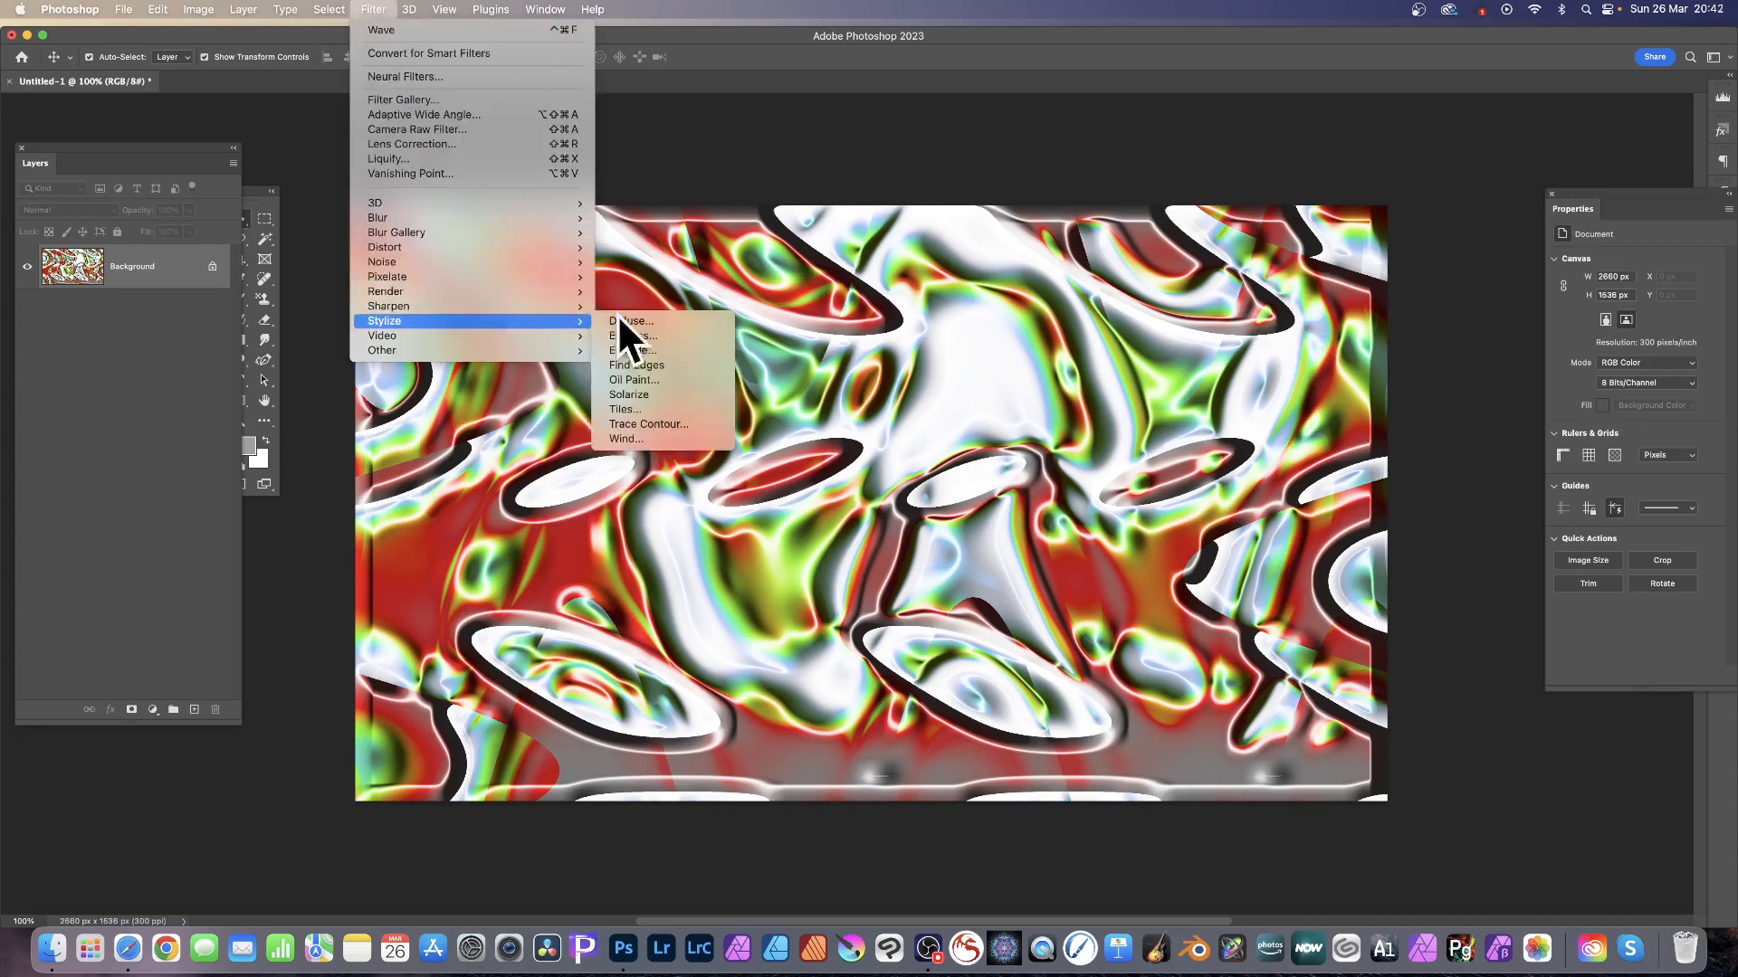
{"action": "left_click", "coordinate": [655, 378]}
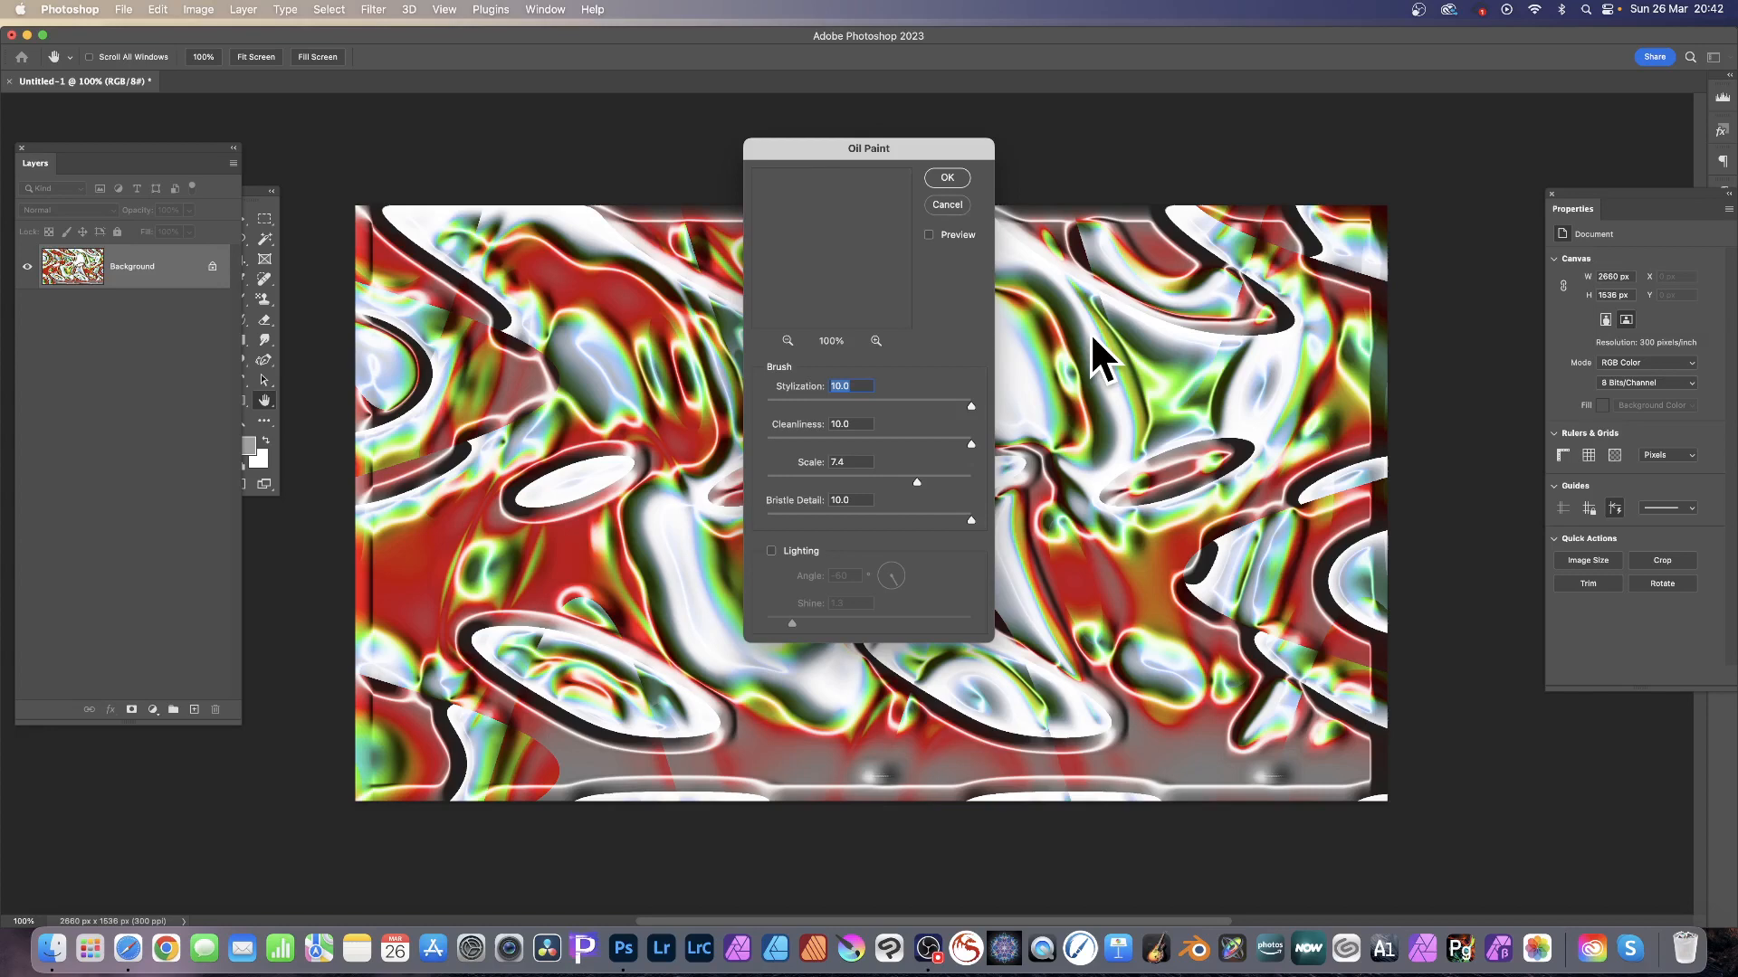
{"action": "left_click", "coordinate": [952, 179]}
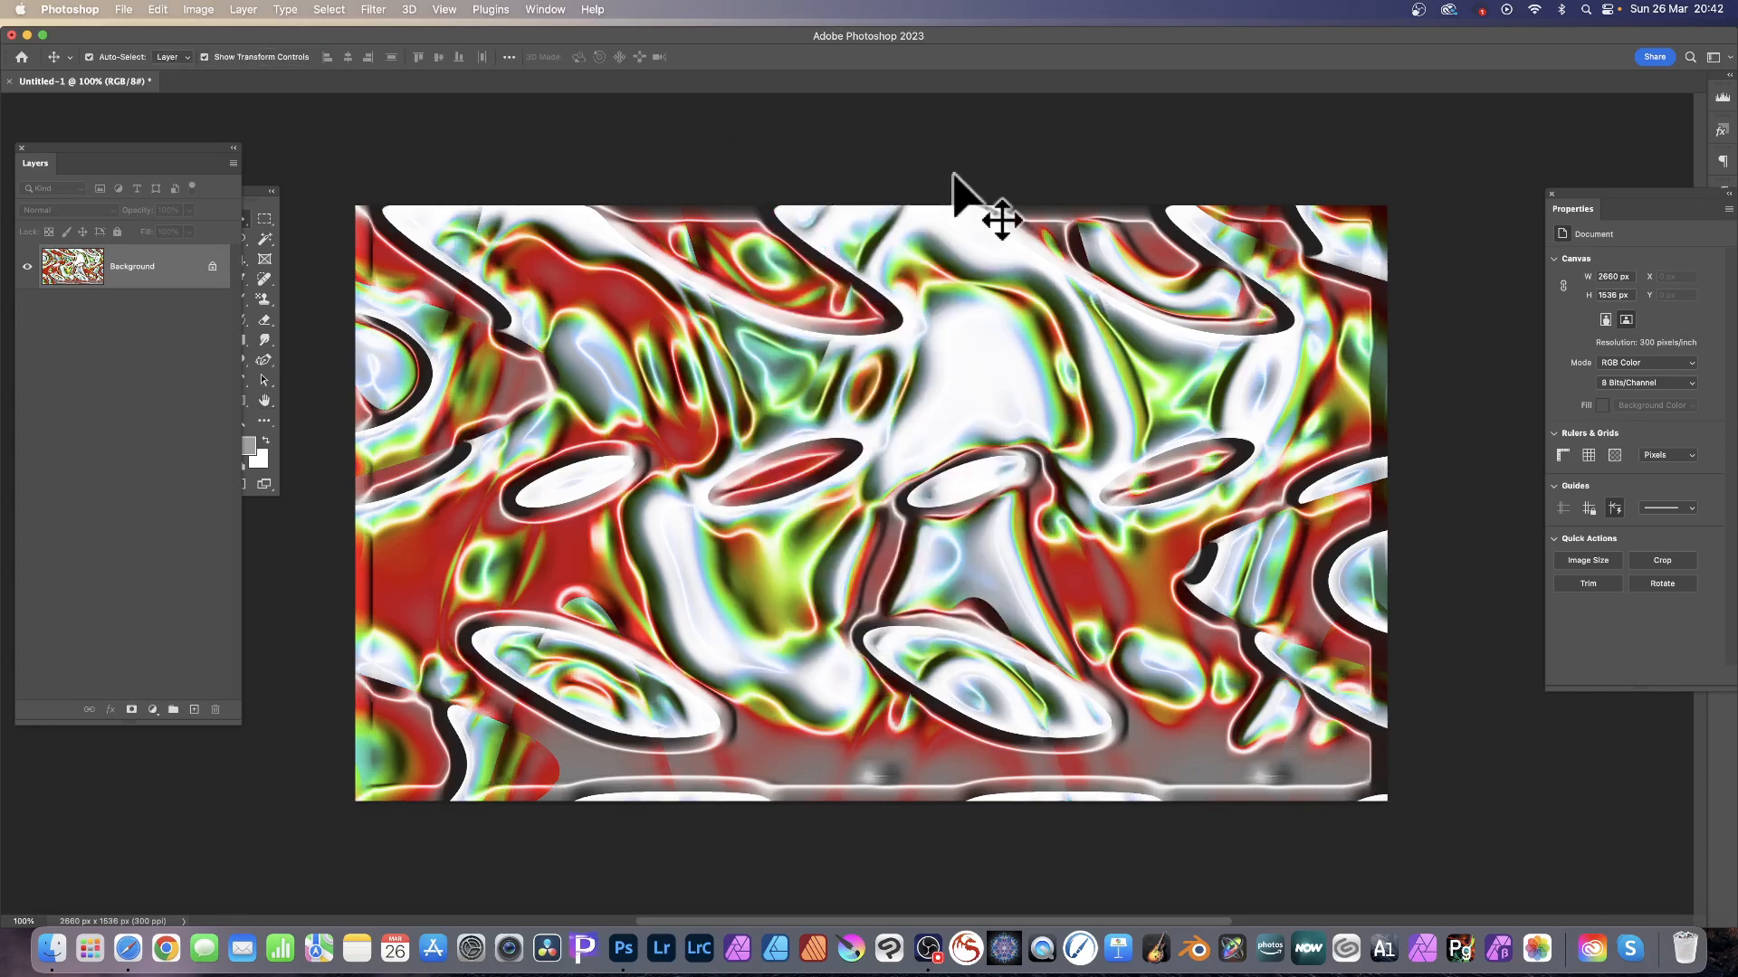
{"action": "left_click", "coordinate": [339, 8]}
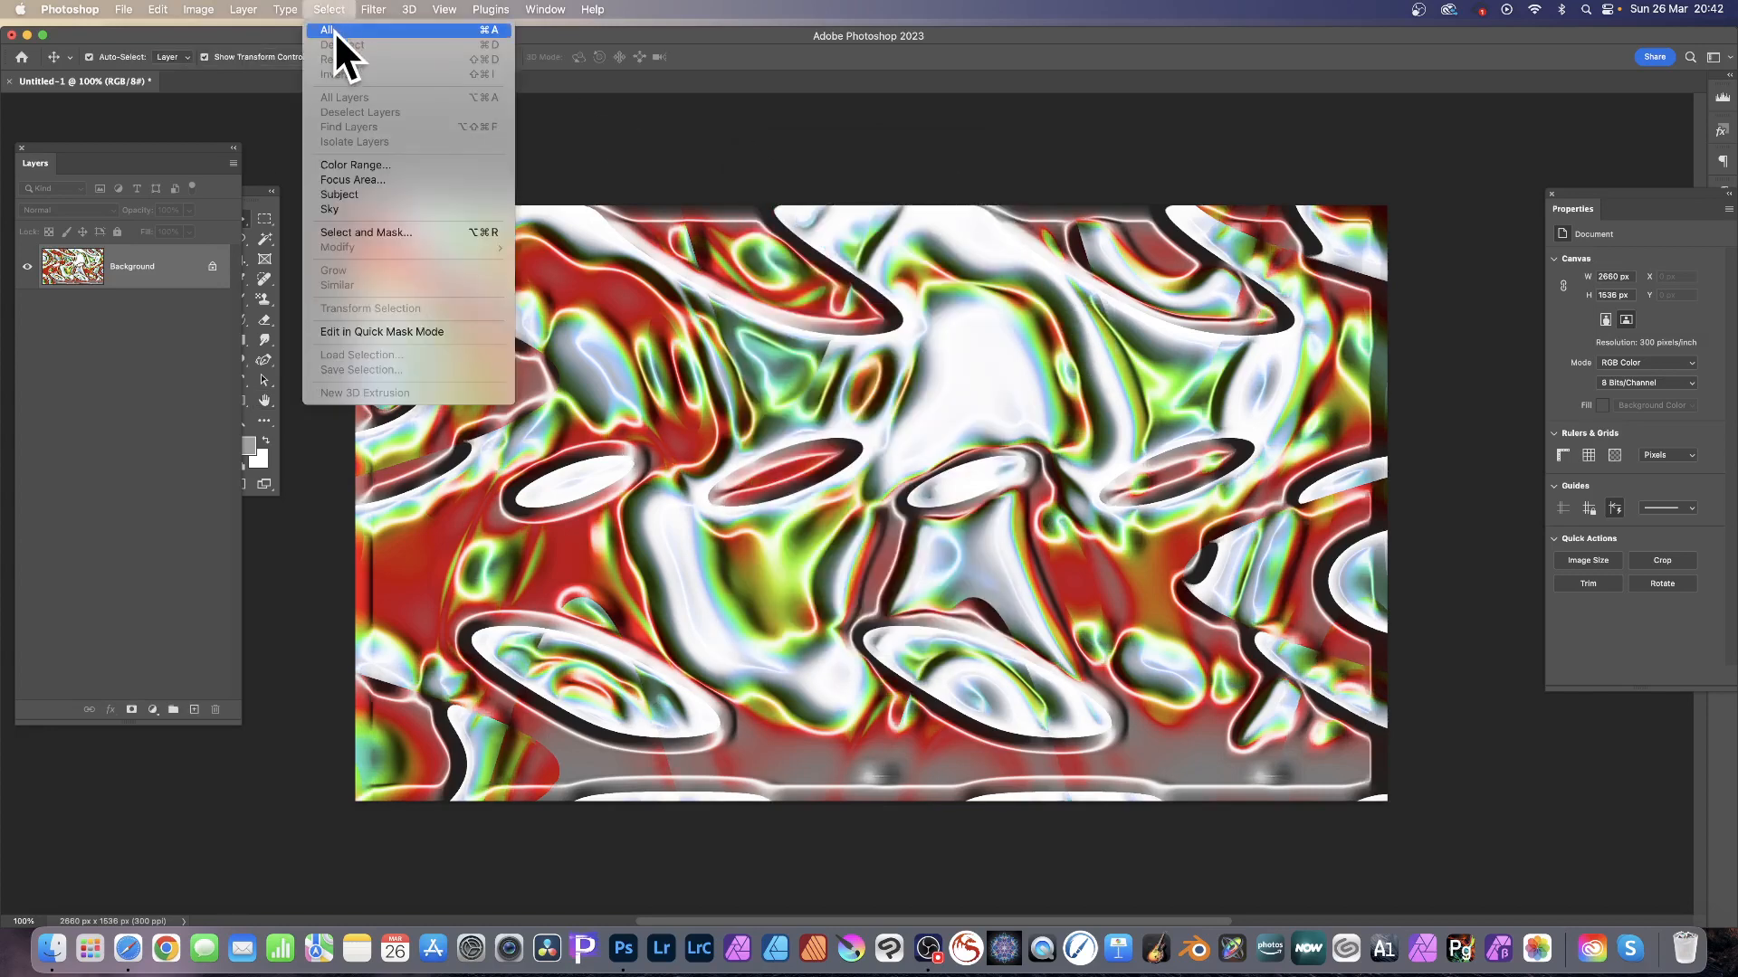
{"action": "mouse_move", "coordinate": [441, 7]}
{"action": "left_click", "coordinate": [374, 25]}
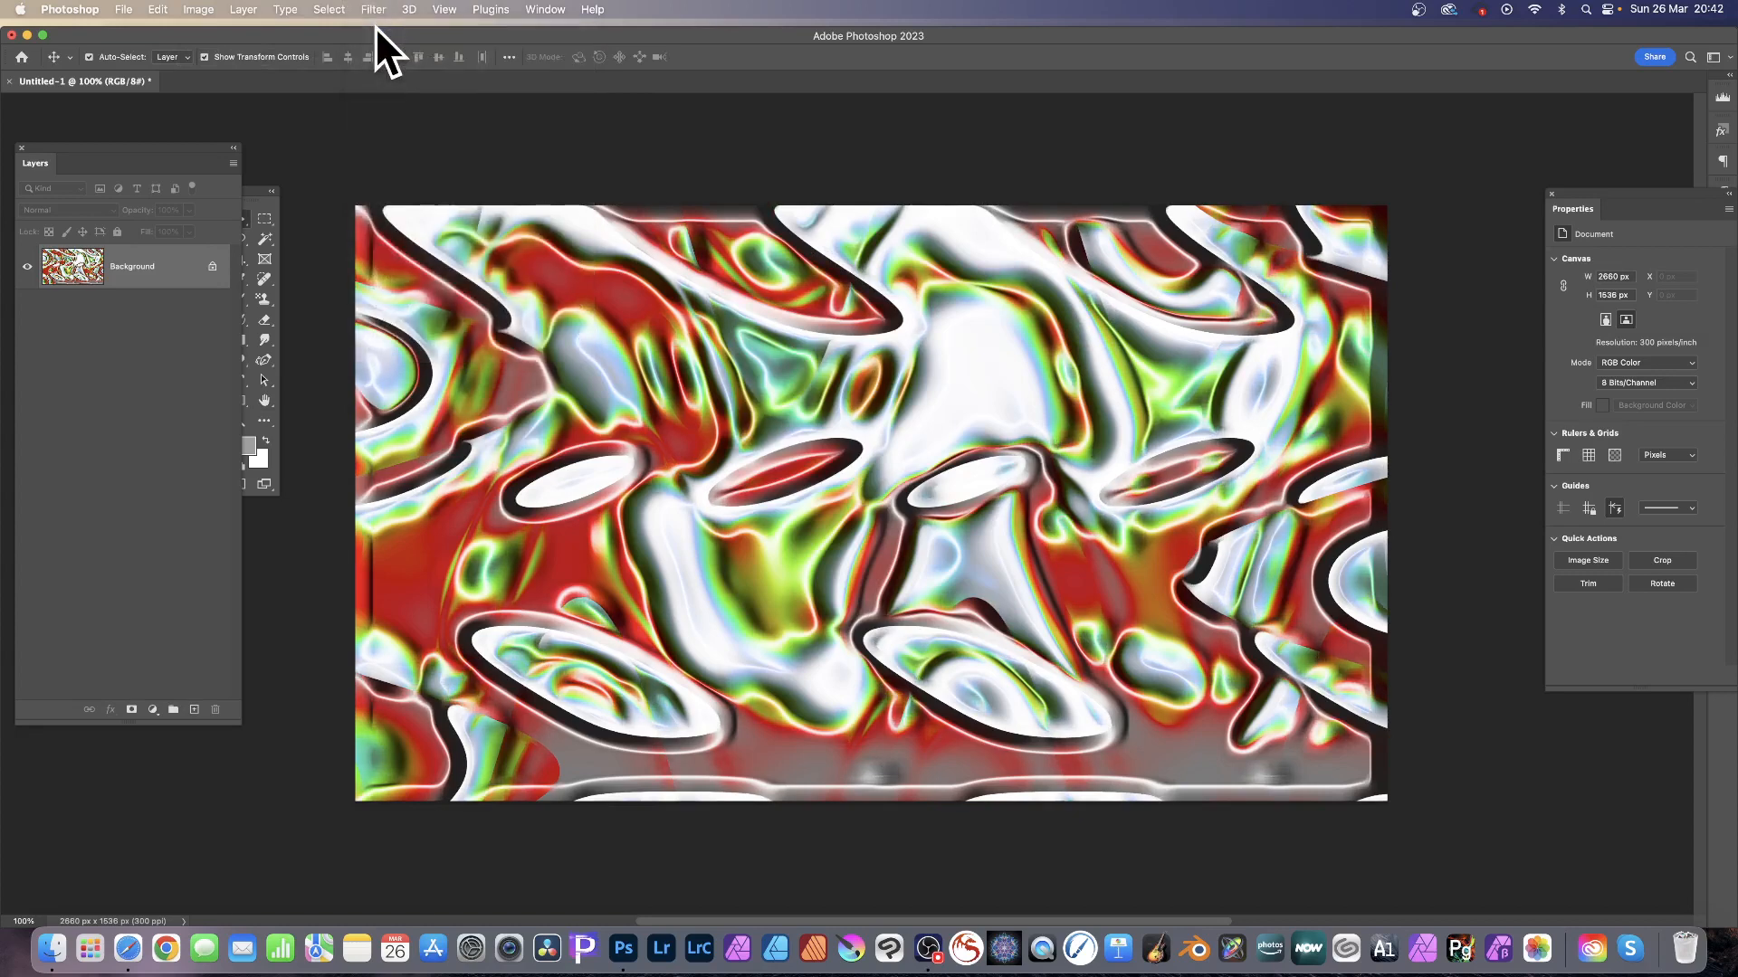
{"action": "left_click", "coordinate": [1418, 10]}
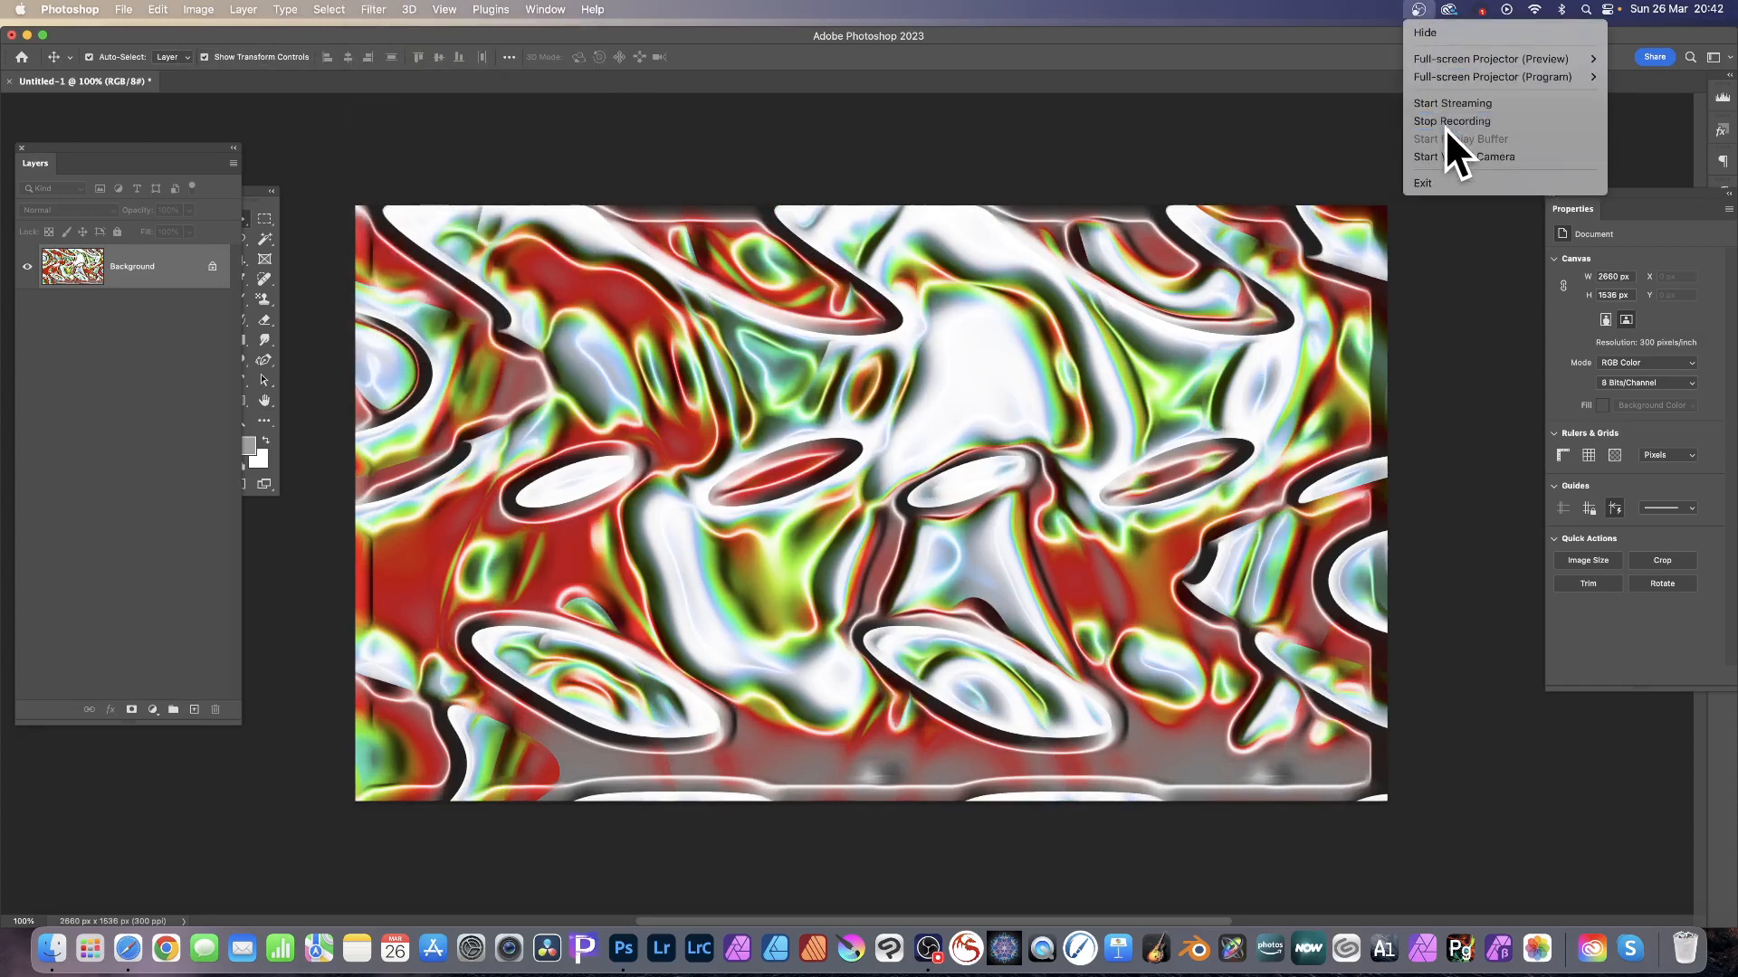